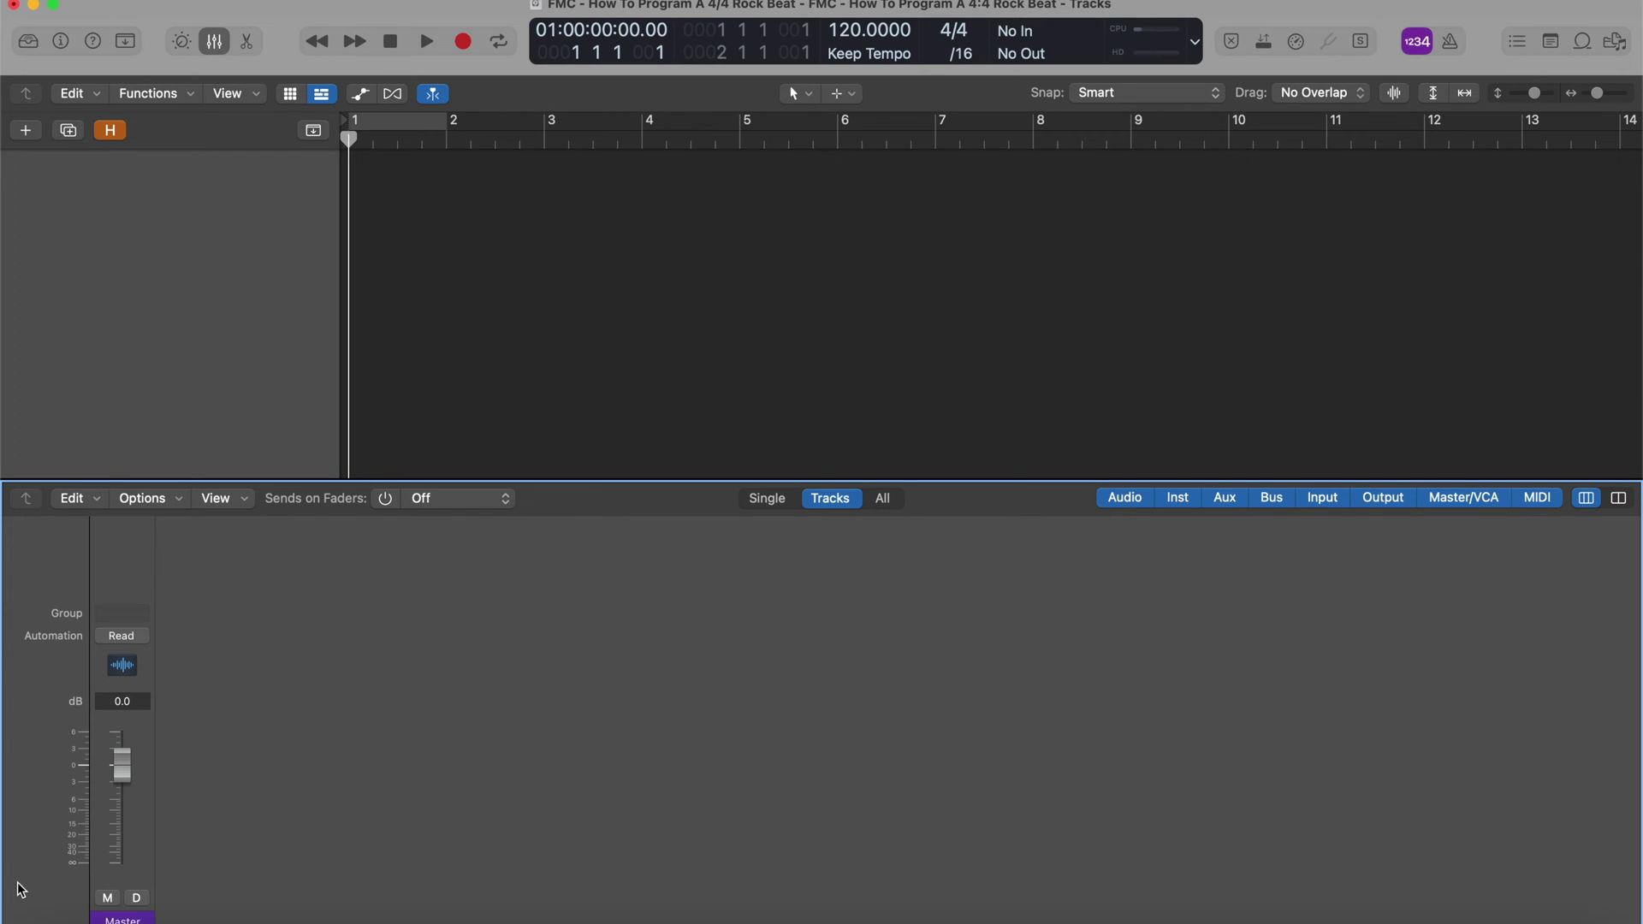
Open the sound Library and add an empty software instrument track, Inst 2, cancelling the New Track dialog and Track menu.
{"action": "key", "text": "y"}
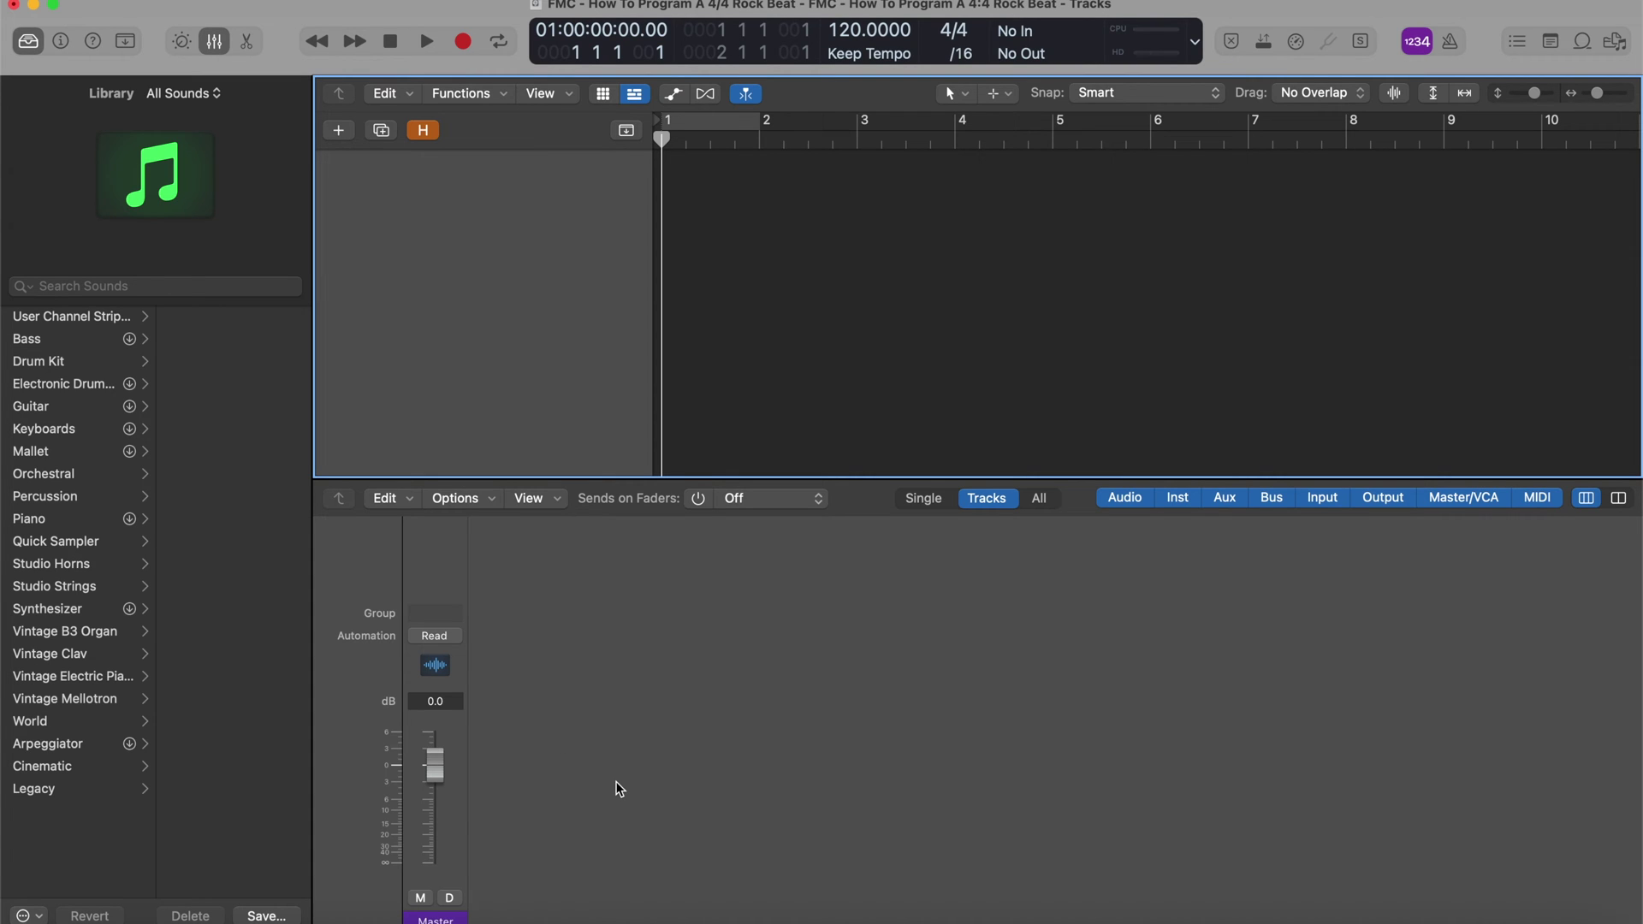
{"action": "key", "text": "alt+super+s"}
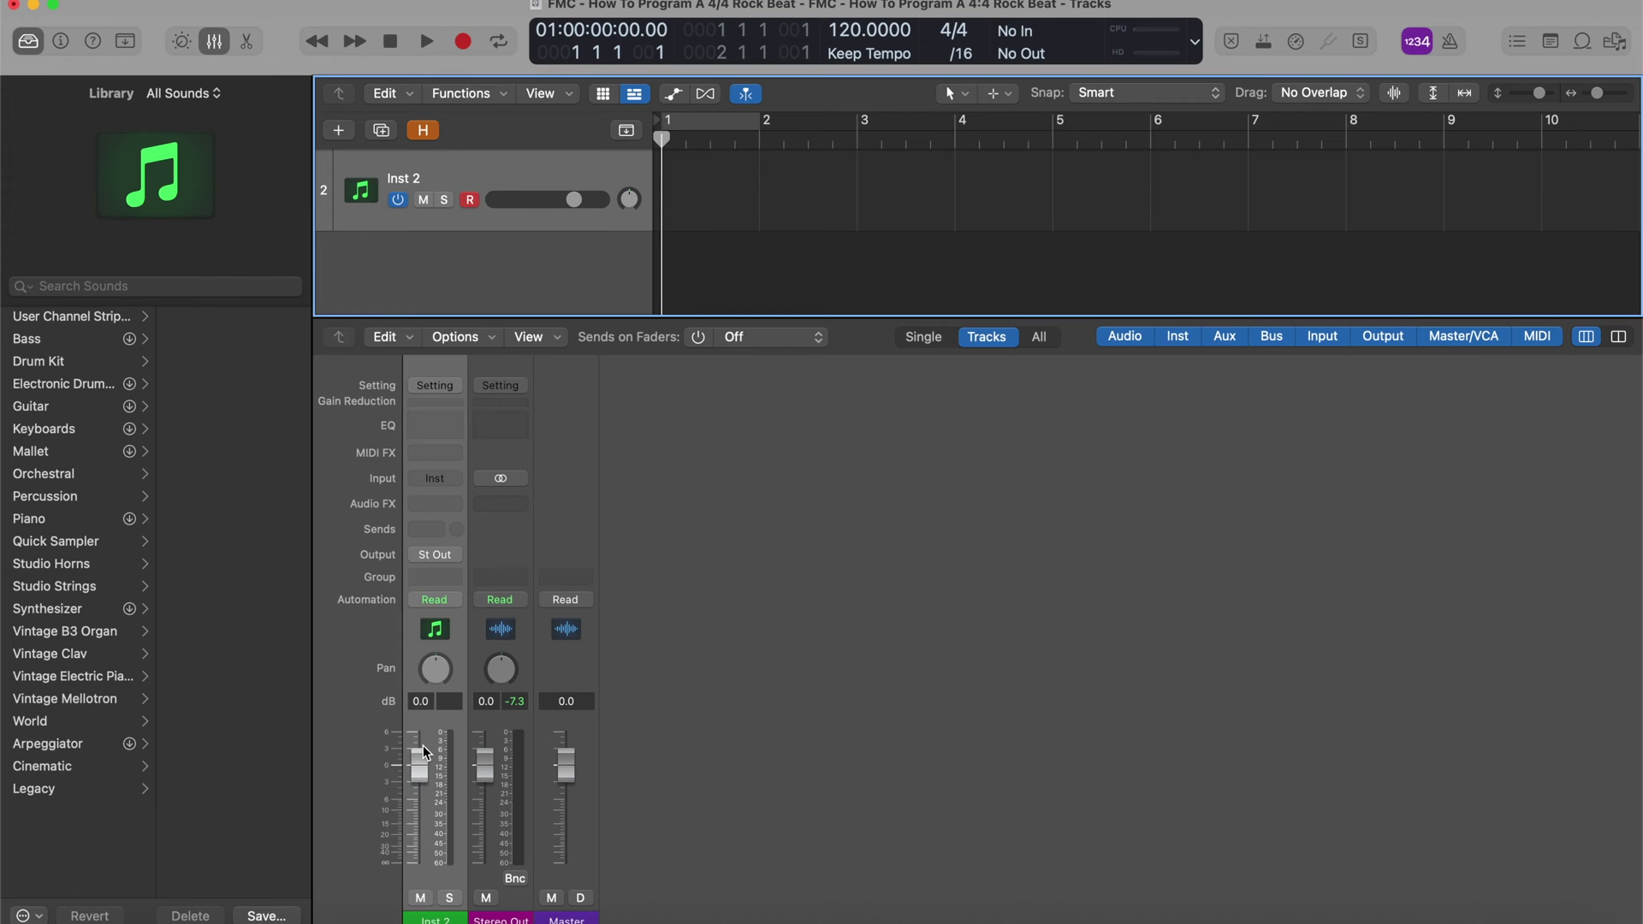
{"action": "key", "text": "alt+super+n"}
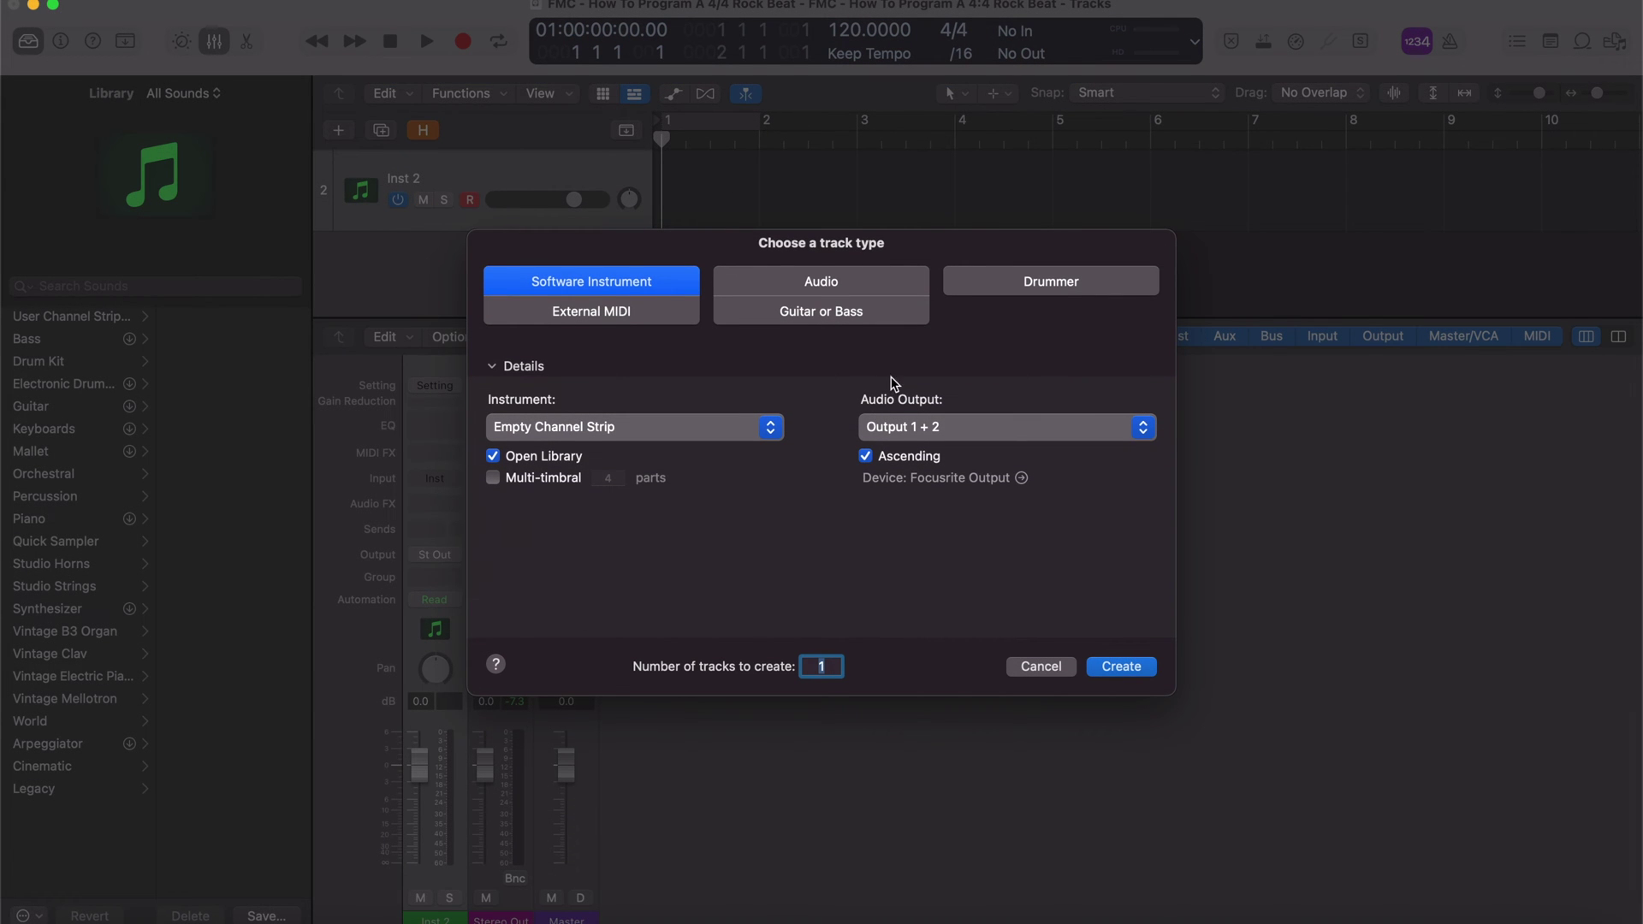
{"action": "left_click", "coordinate": [1035, 668]}
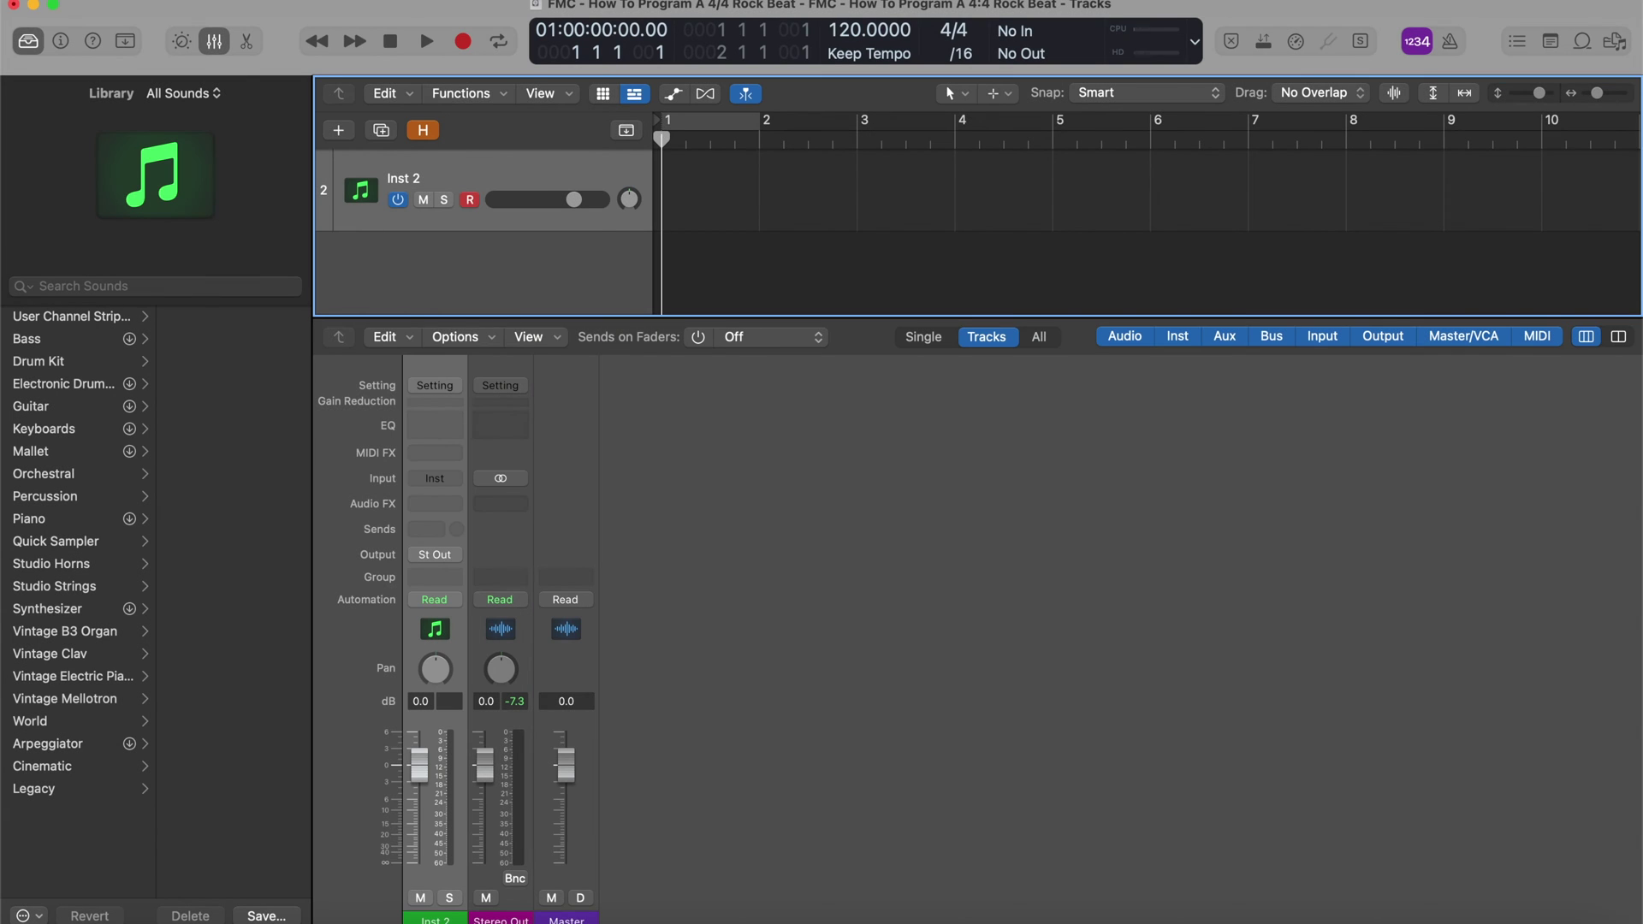
{"action": "left_click", "coordinate": [224, 0]}
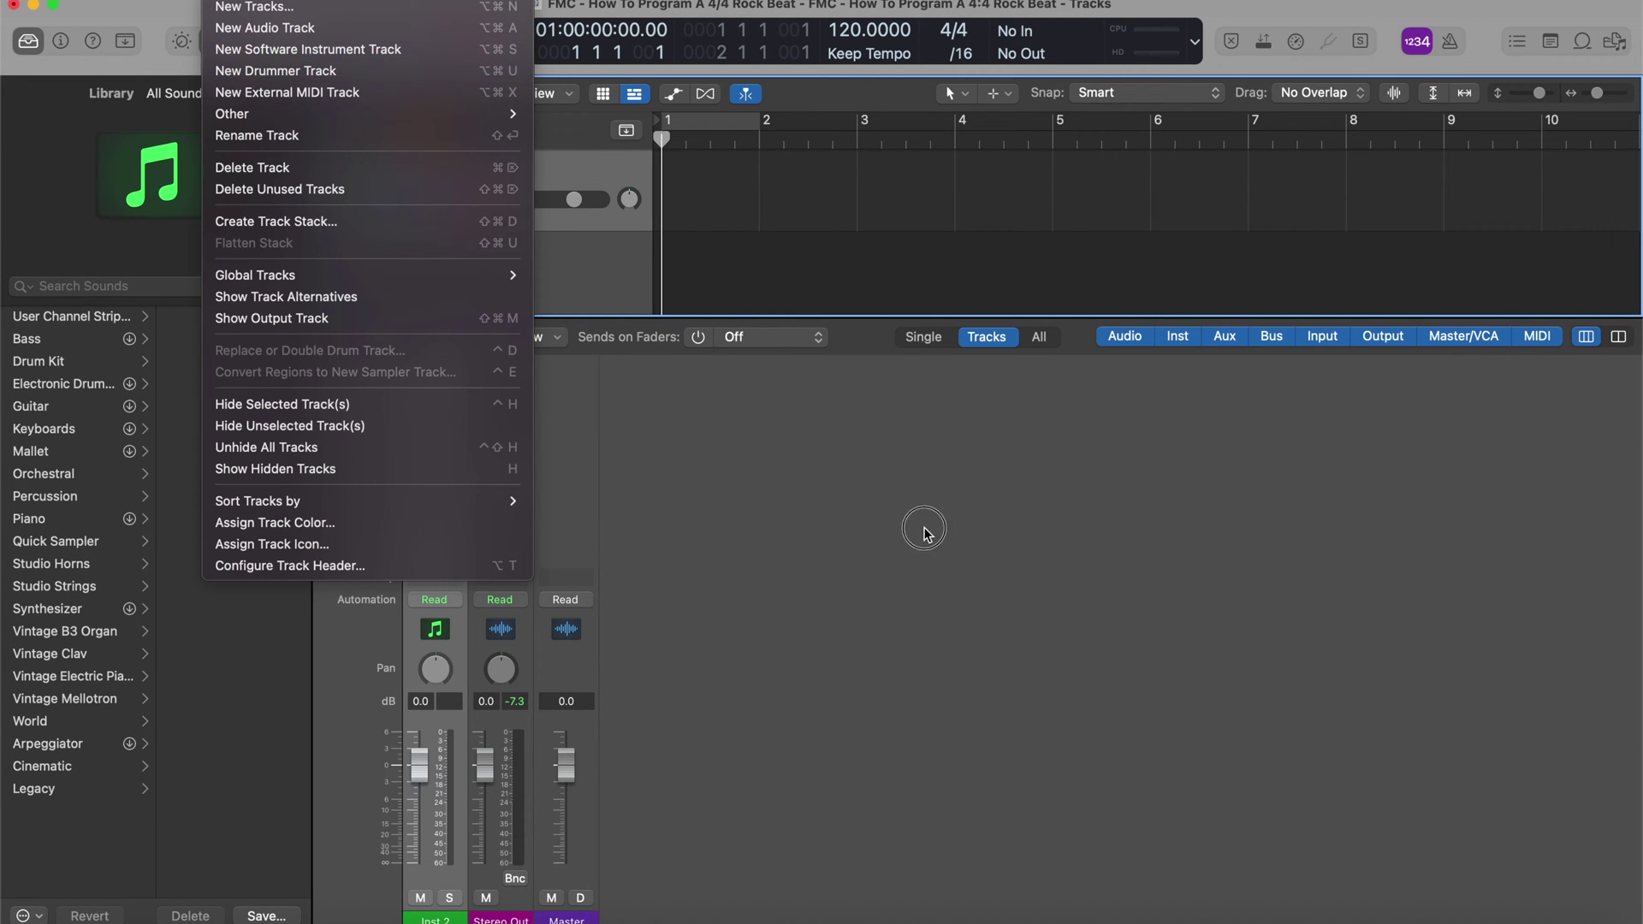
{"action": "left_click", "coordinate": [916, 562]}
{"action": "left_click", "coordinate": [25, 883]}
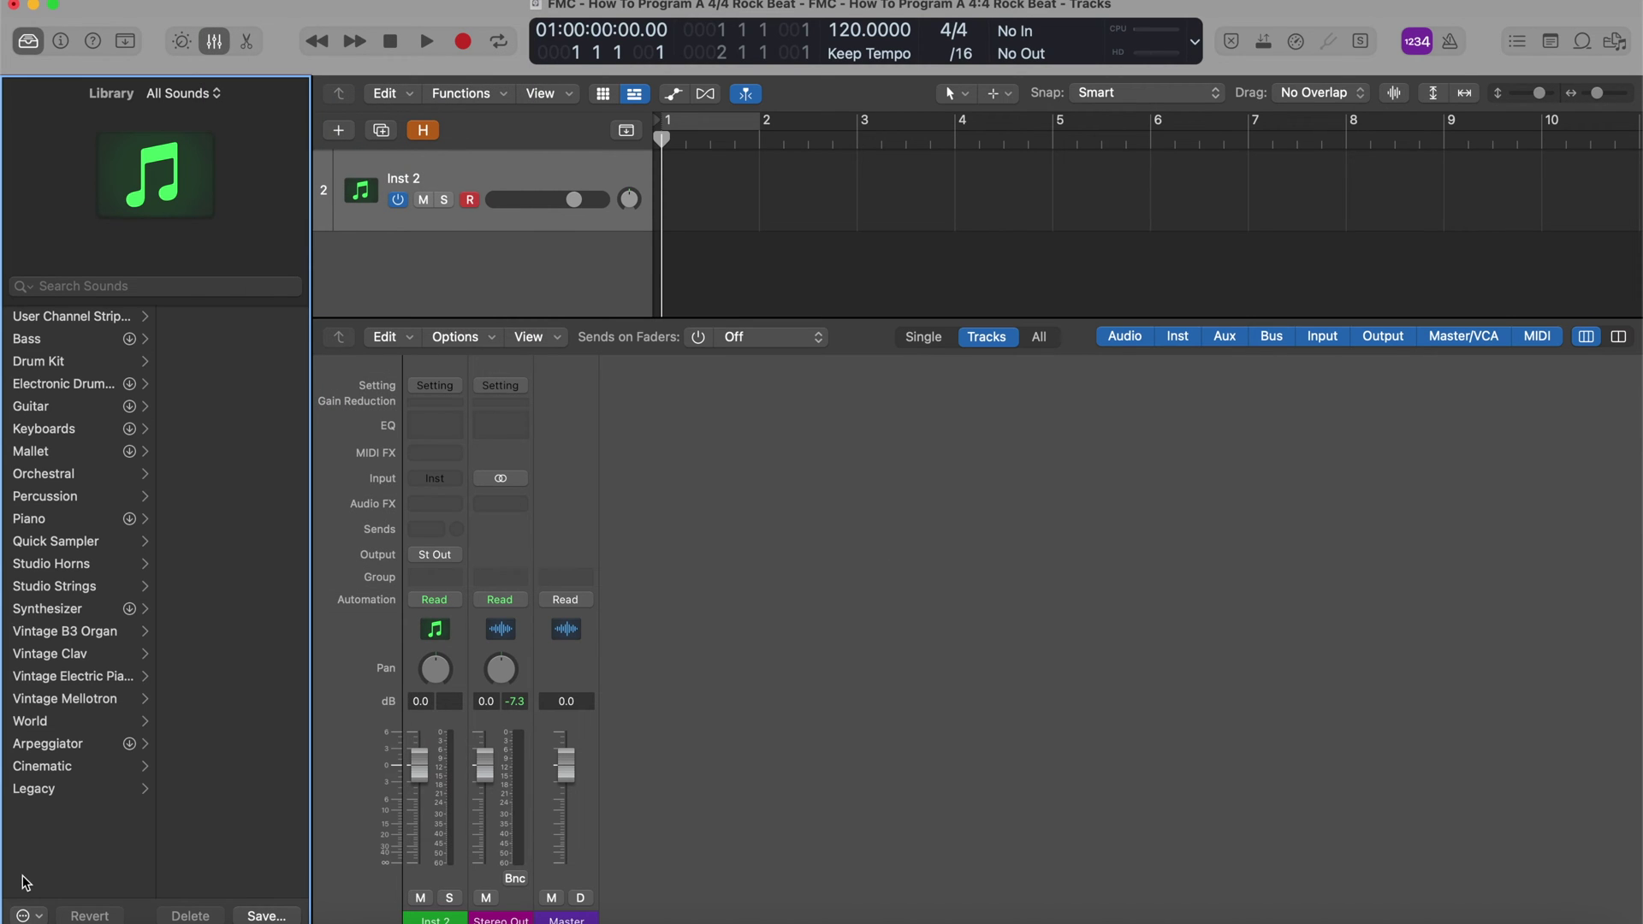
Load EZdrummer 2 (AU Instruments > Toontrack > EZdrummer > Stereo) on Inst 2 and move its window up left.
{"action": "left_click", "coordinate": [449, 479]}
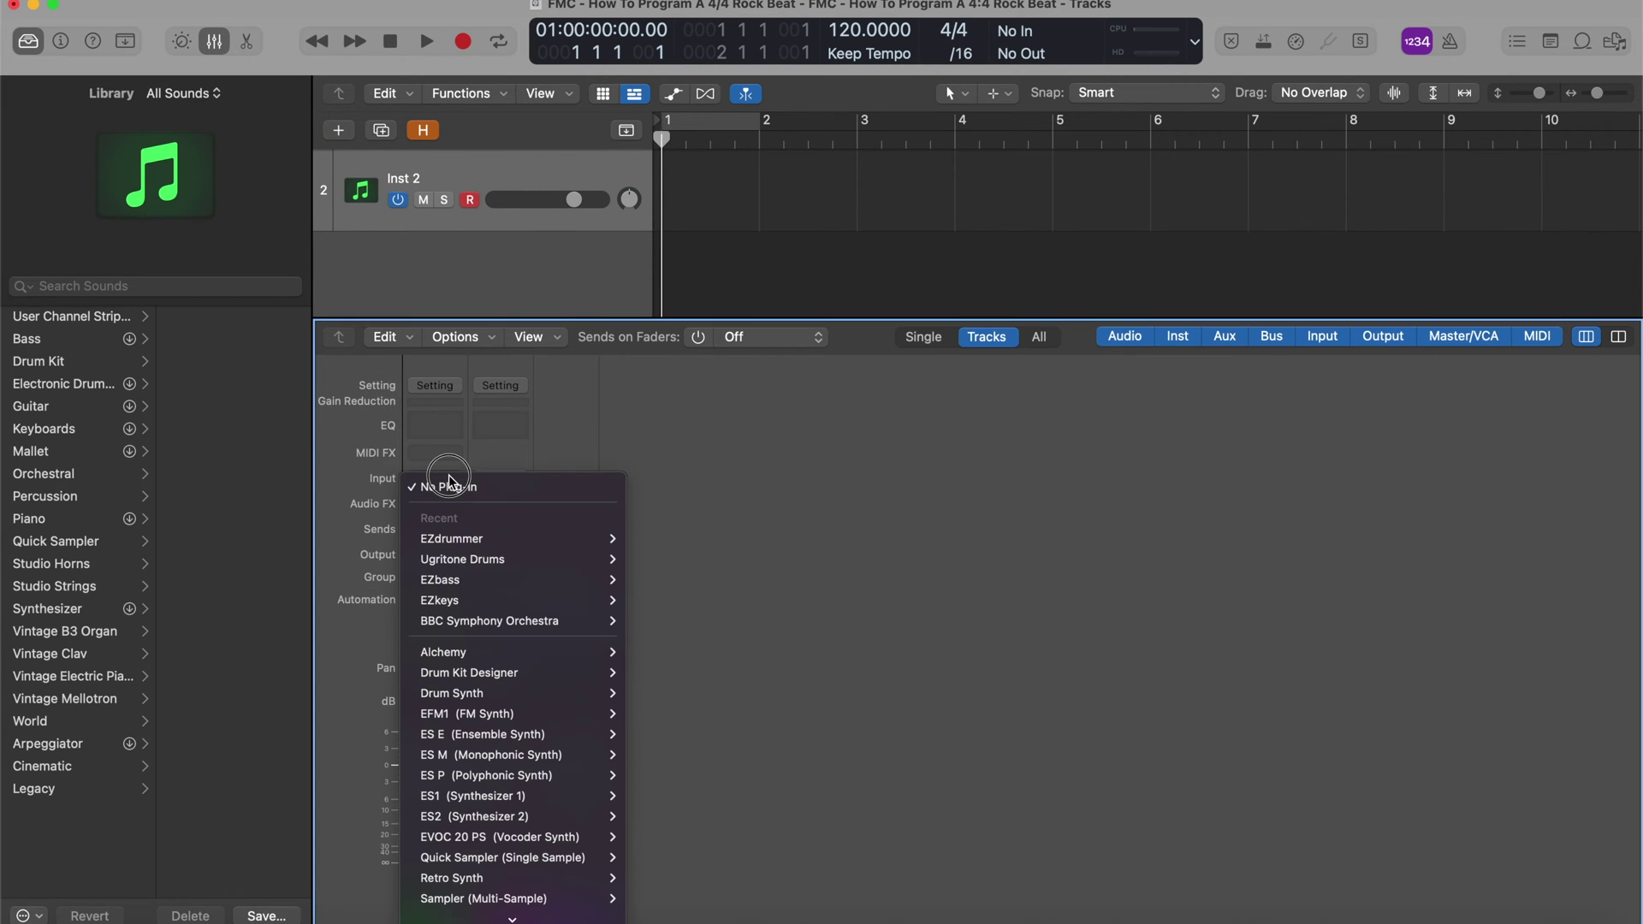
{"action": "mouse_move", "coordinate": [548, 916]}
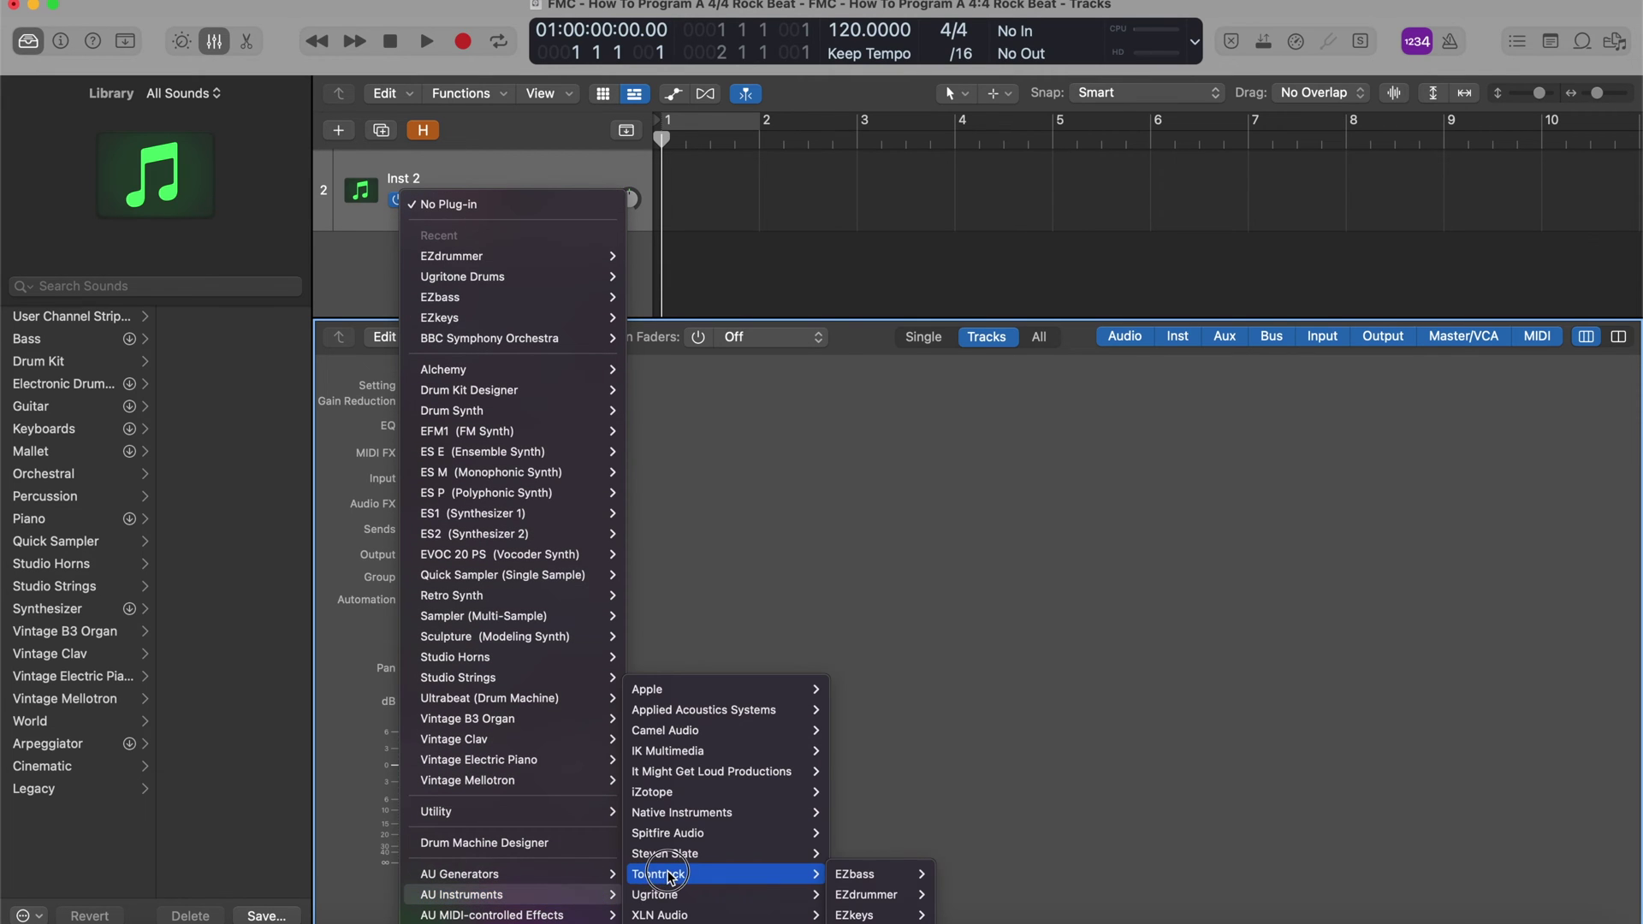
{"action": "mouse_move", "coordinate": [659, 873]}
{"action": "mouse_move", "coordinate": [898, 893]}
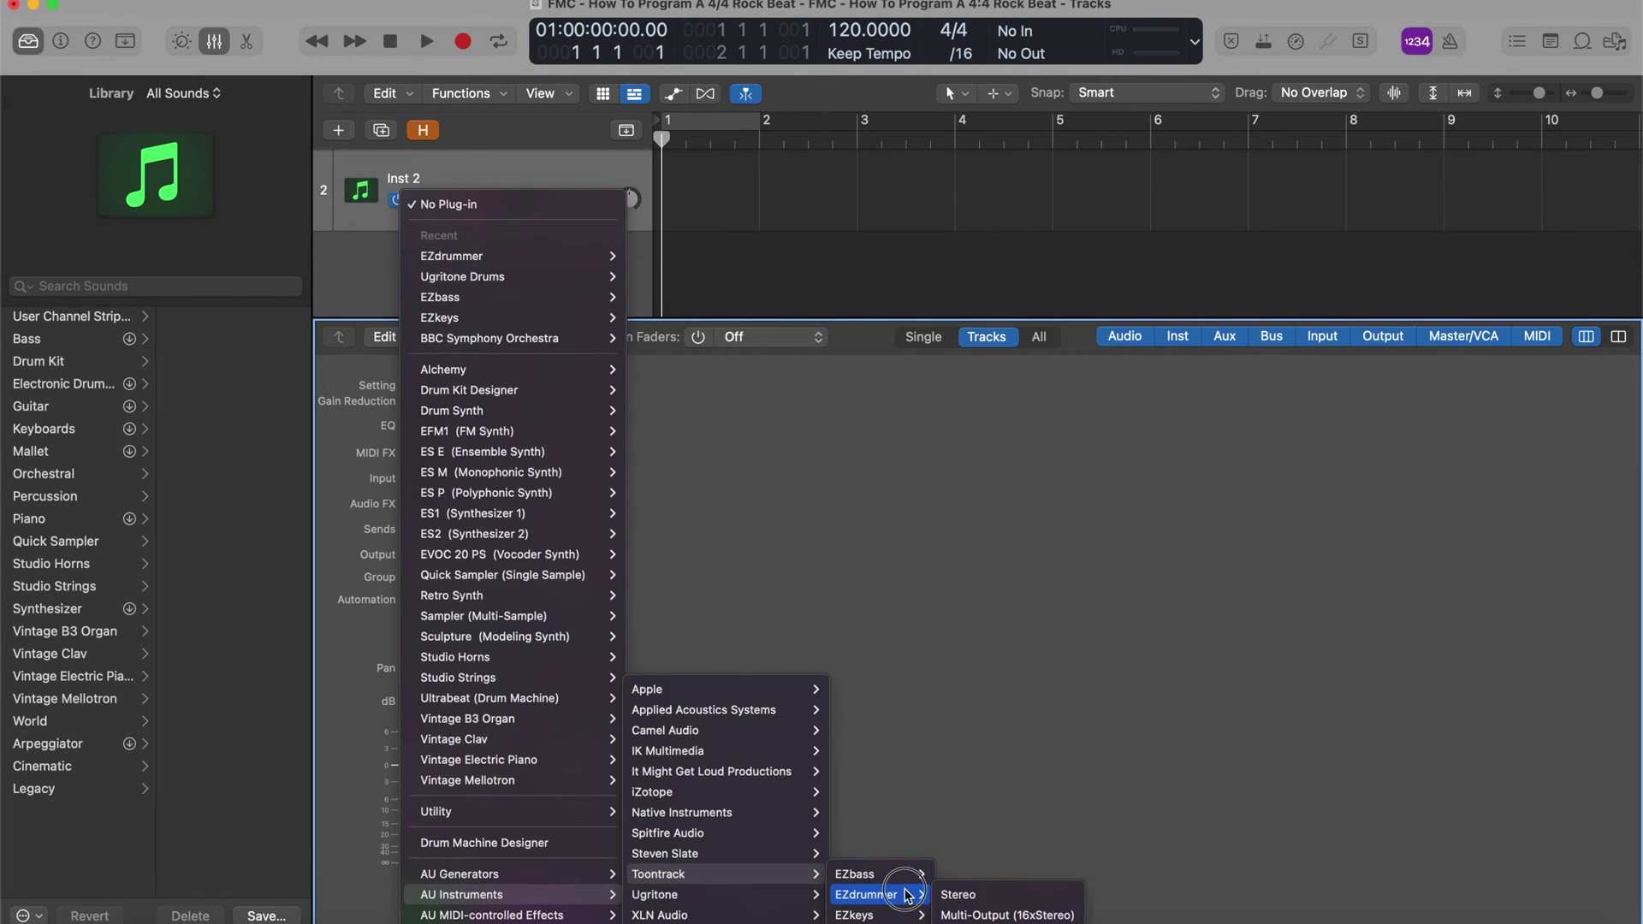
{"action": "left_click", "coordinate": [971, 891]}
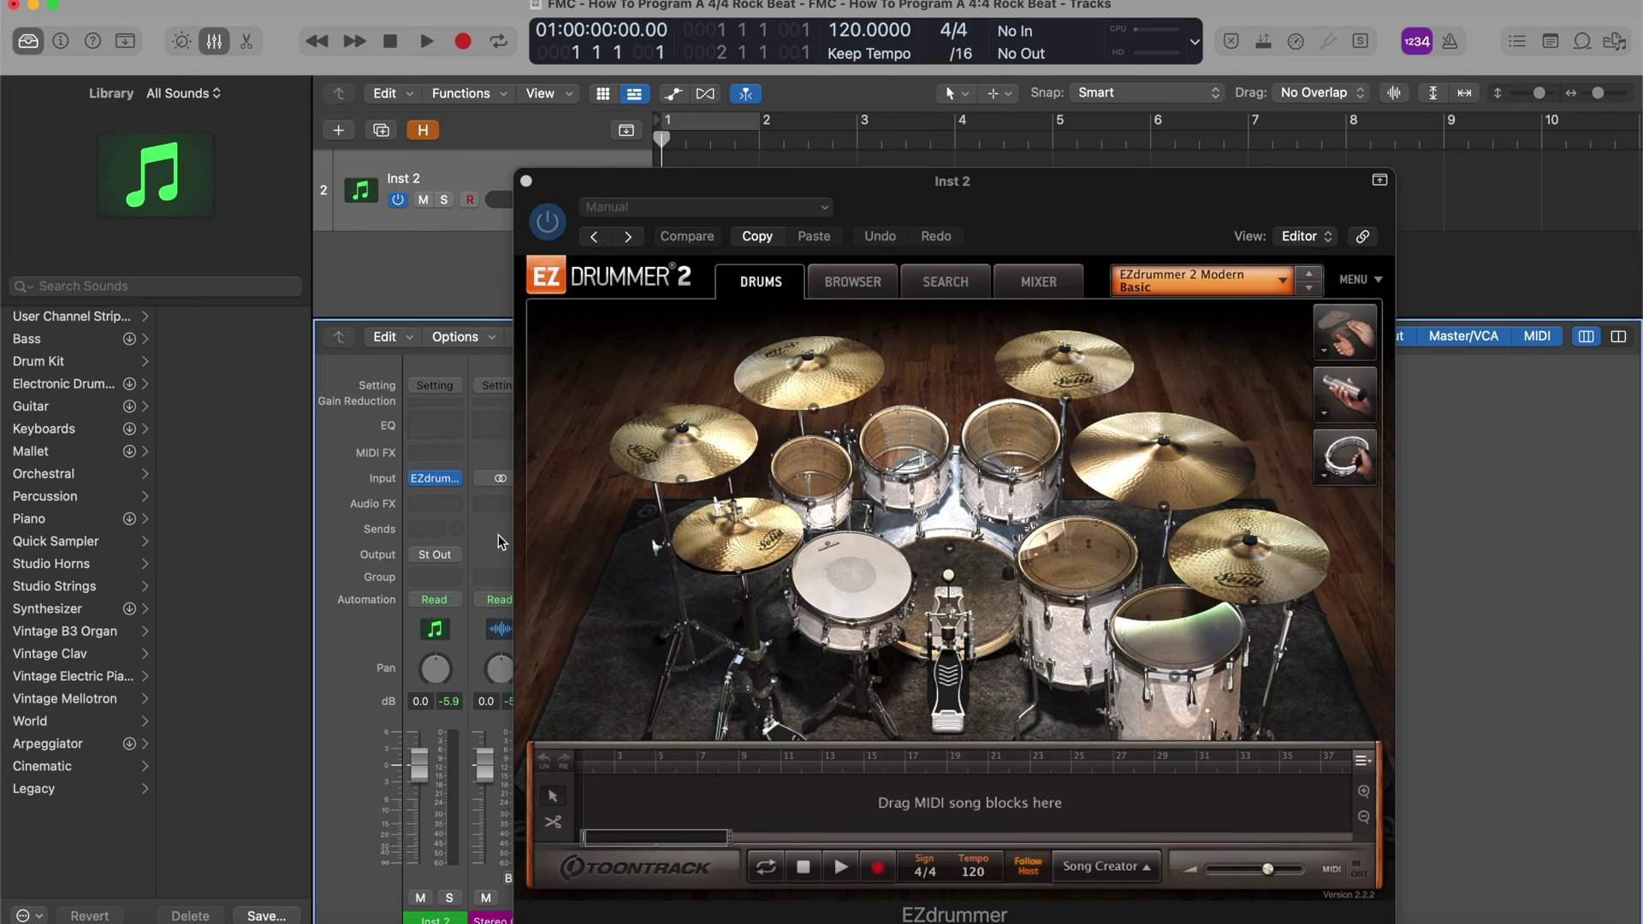
{"action": "left_click_drag", "start_coordinate": [1074, 203], "coordinate": [591, 120]}
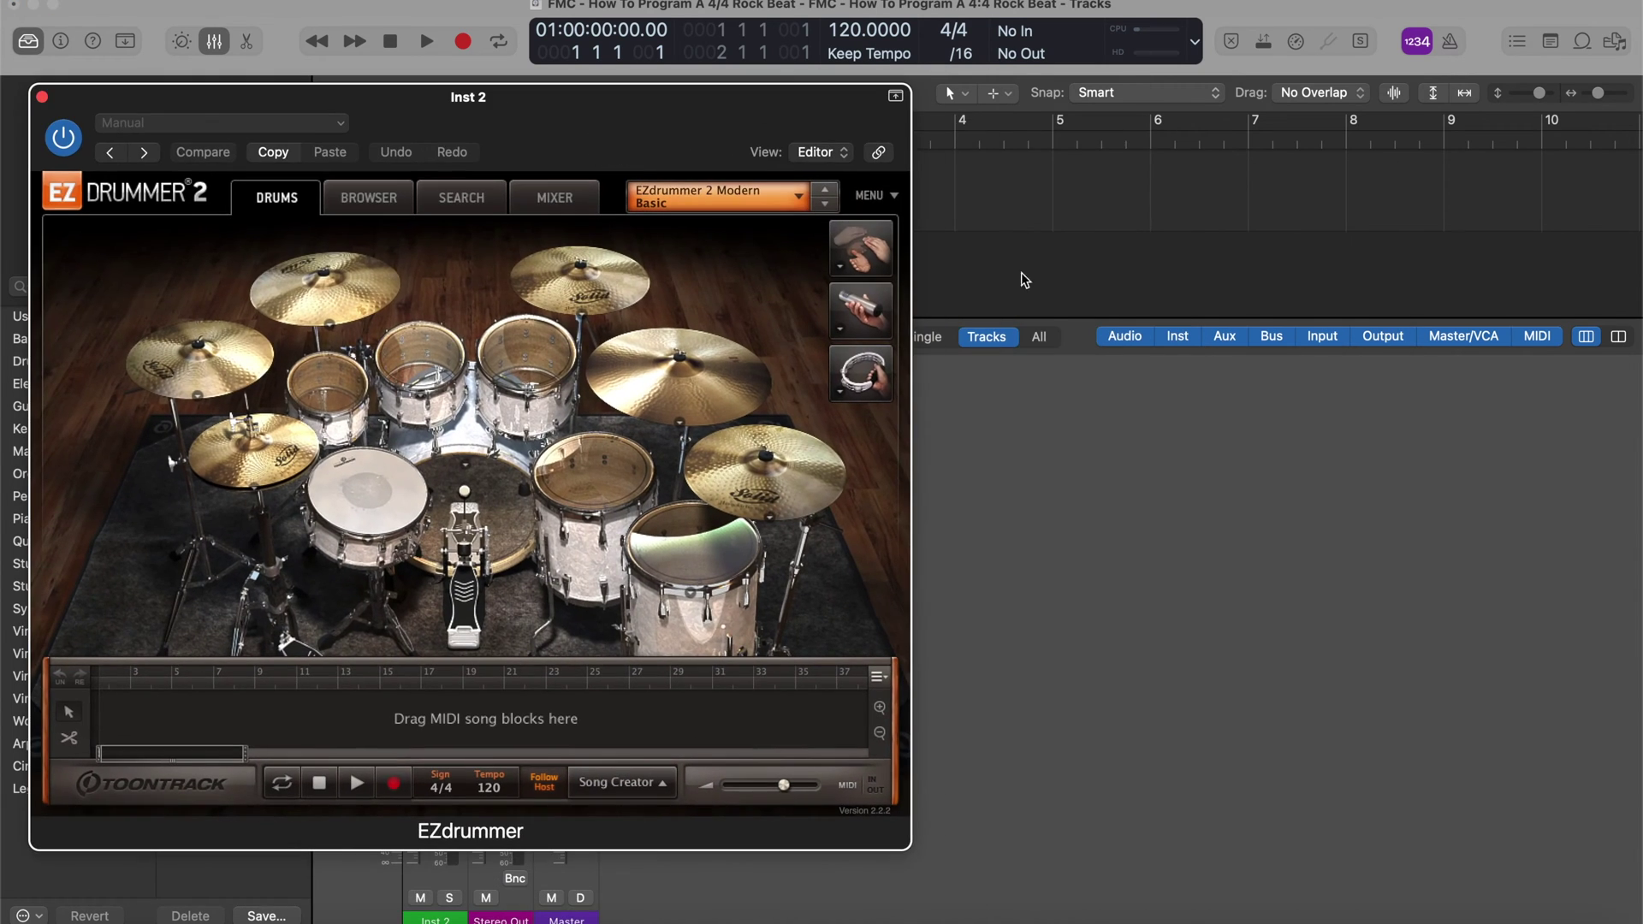
Hide the Mixer, open the Piano Roll, and slide the EZdrummer window left.
{"action": "key", "text": "x"}
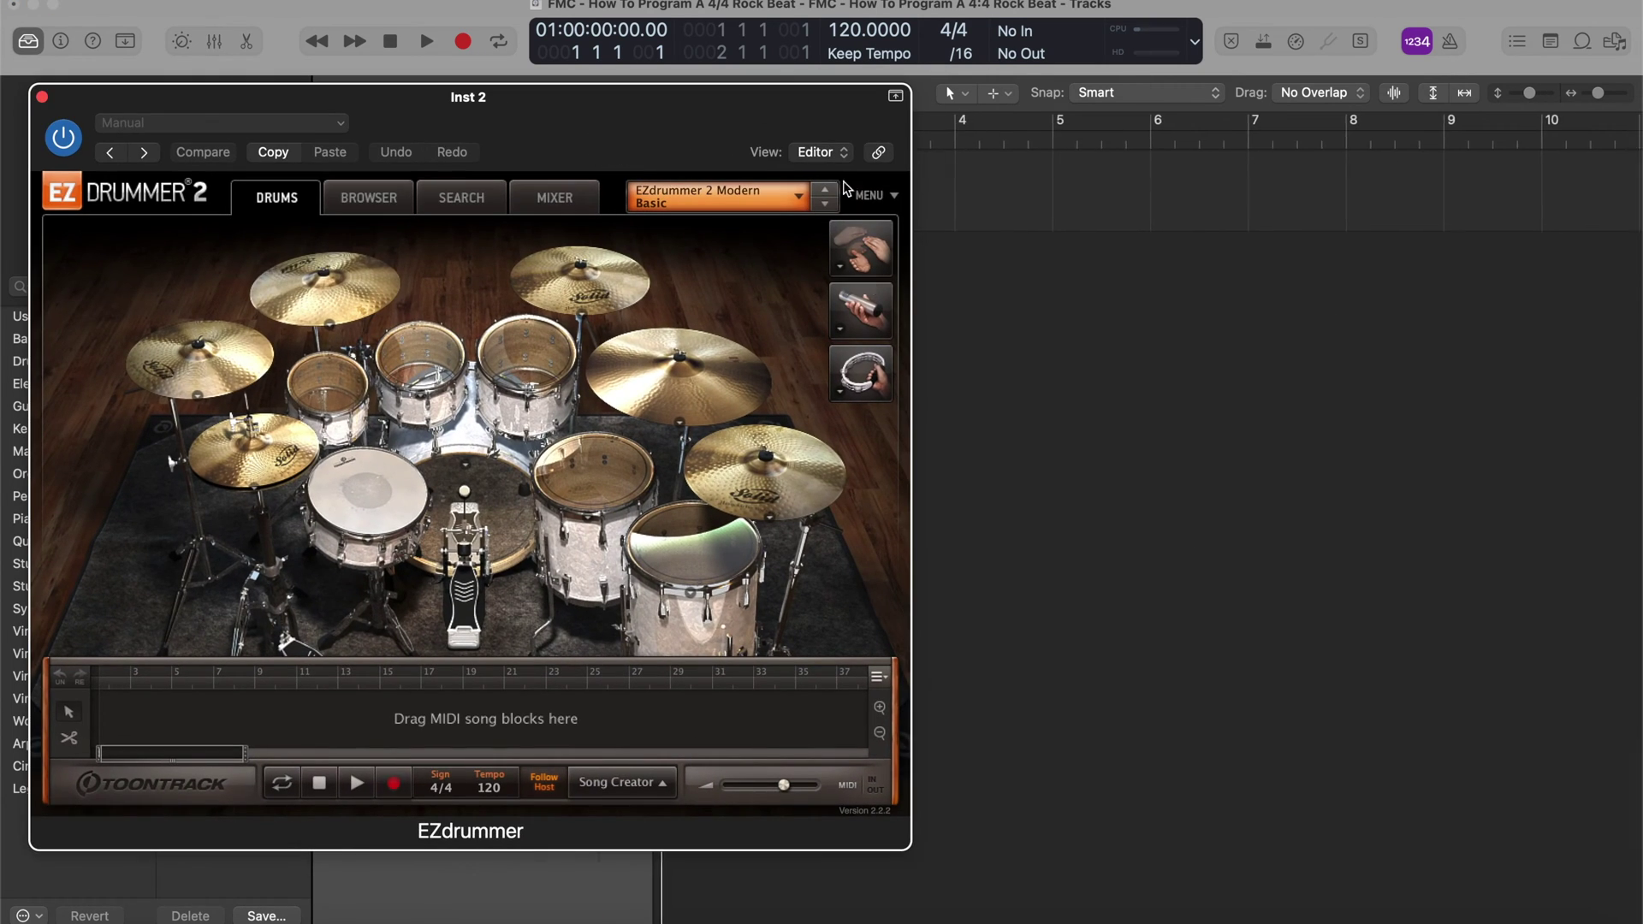
{"action": "left_click_drag", "start_coordinate": [788, 100], "coordinate": [507, 95]}
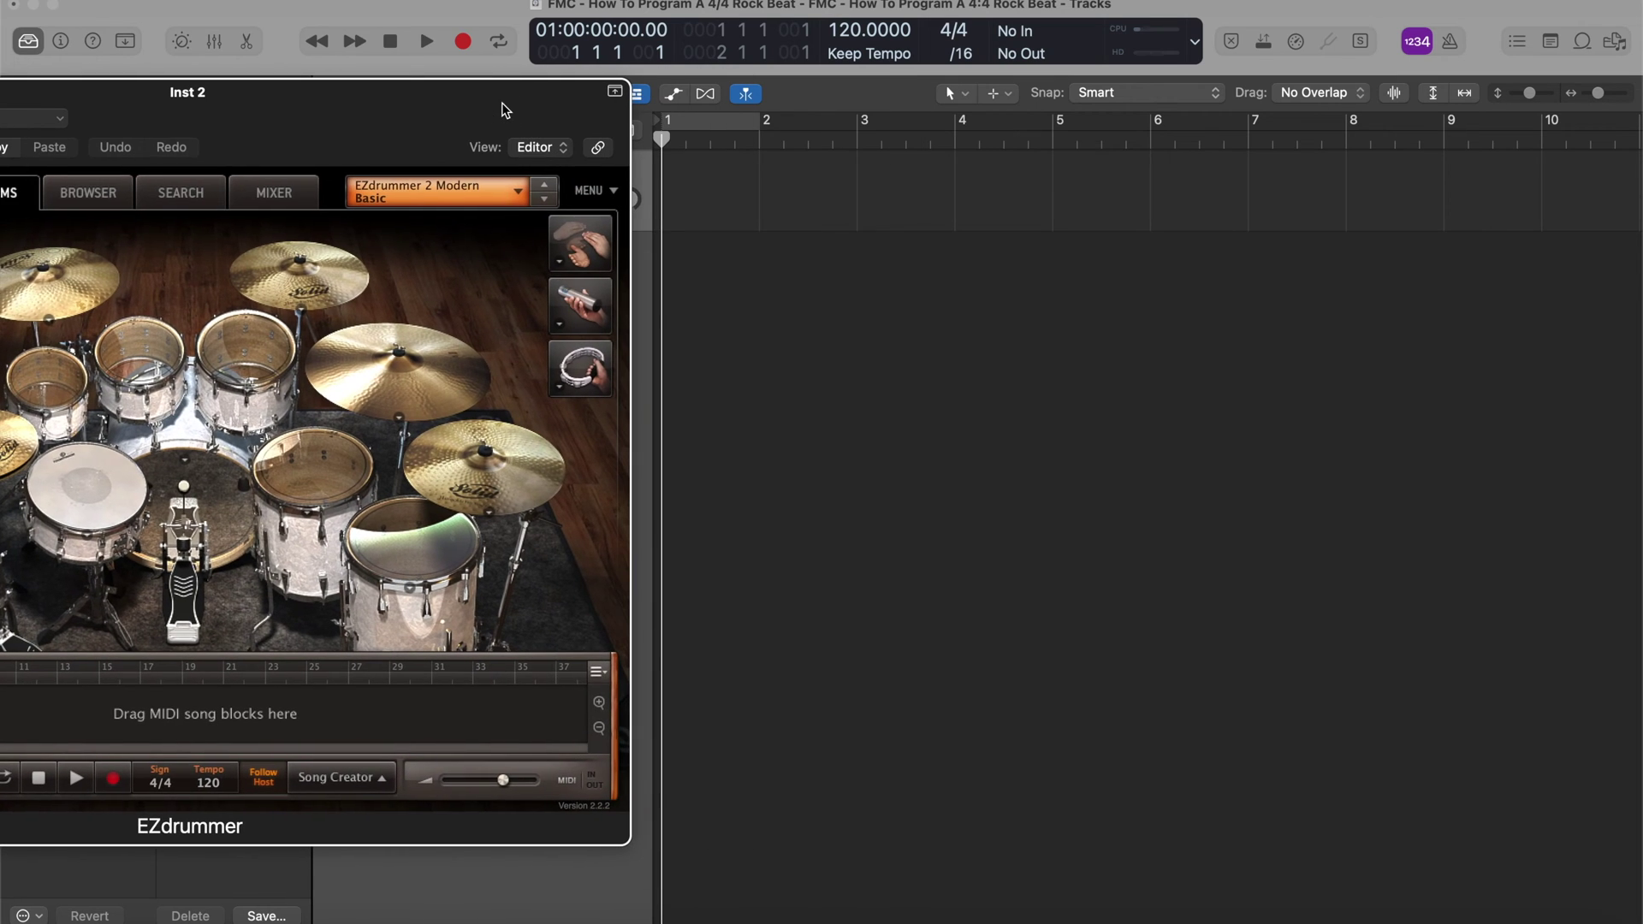
{"action": "key", "text": "e"}
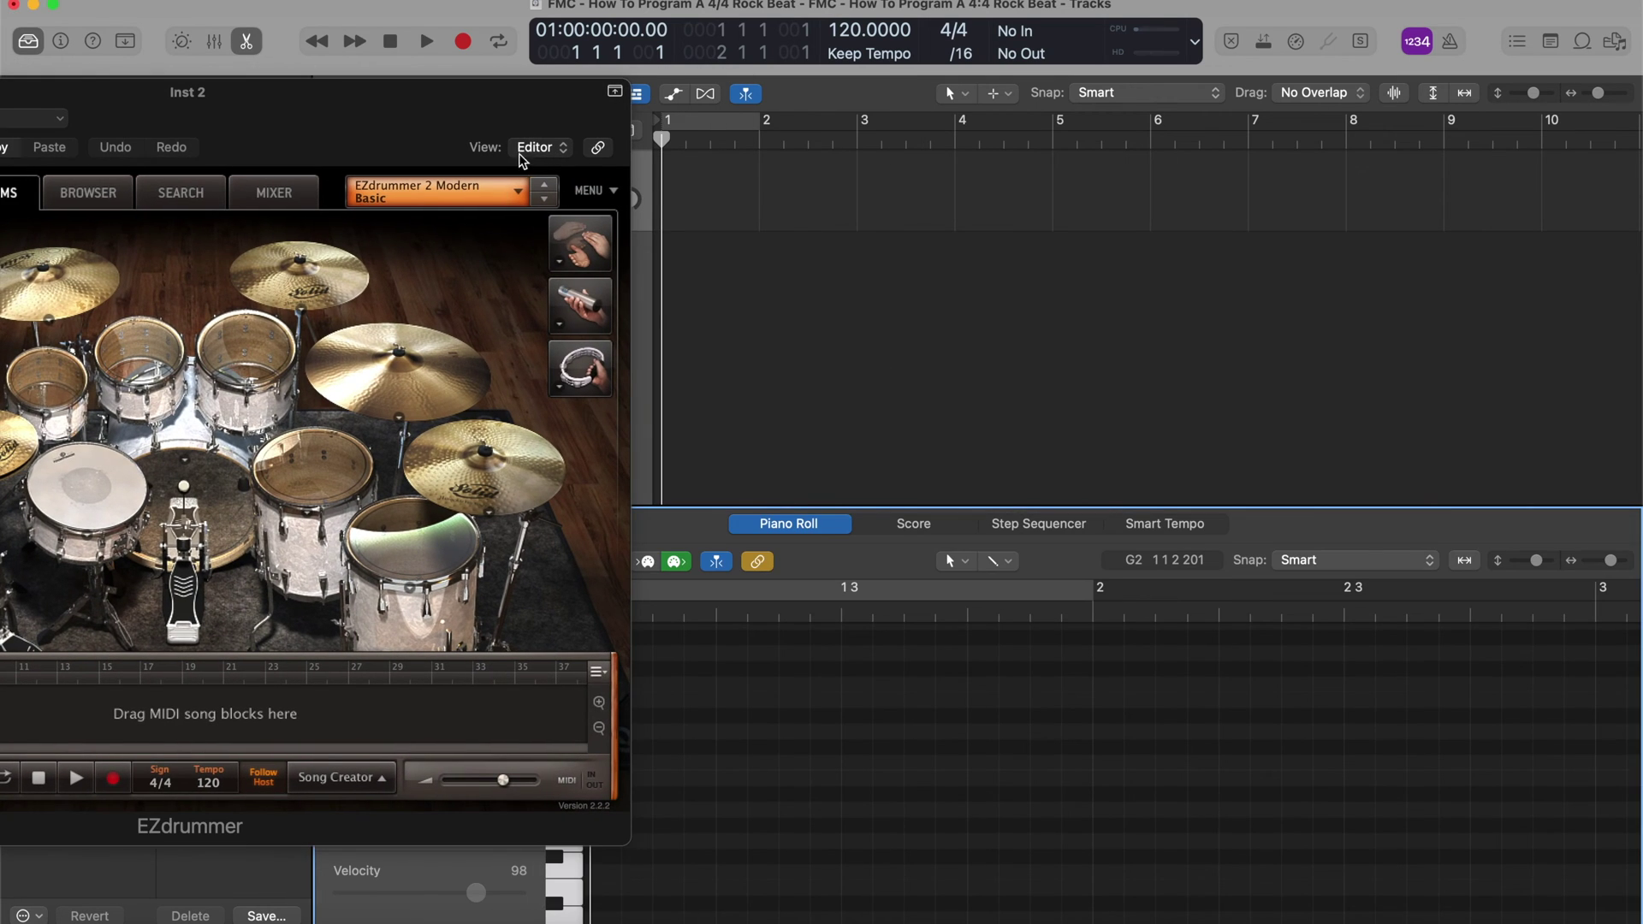
{"action": "left_click_drag", "start_coordinate": [495, 96], "coordinate": [272, 98]}
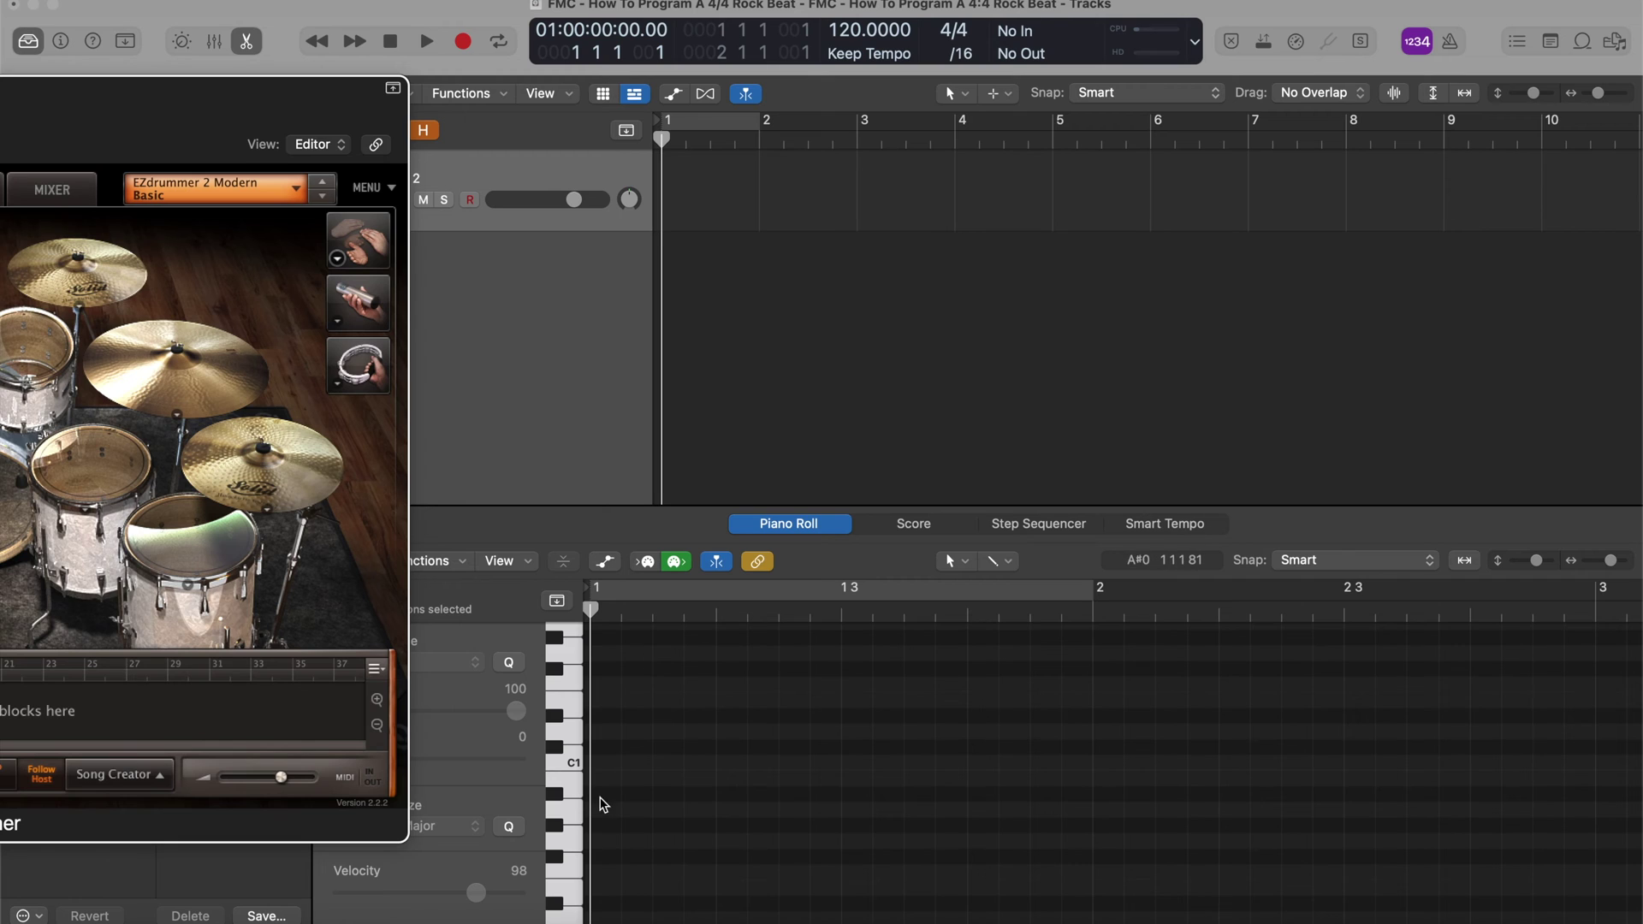
Audition the C1 kick, D1 snare and A#1 hi-hat on the piano keyboard.
{"action": "left_click", "coordinate": [572, 762]}
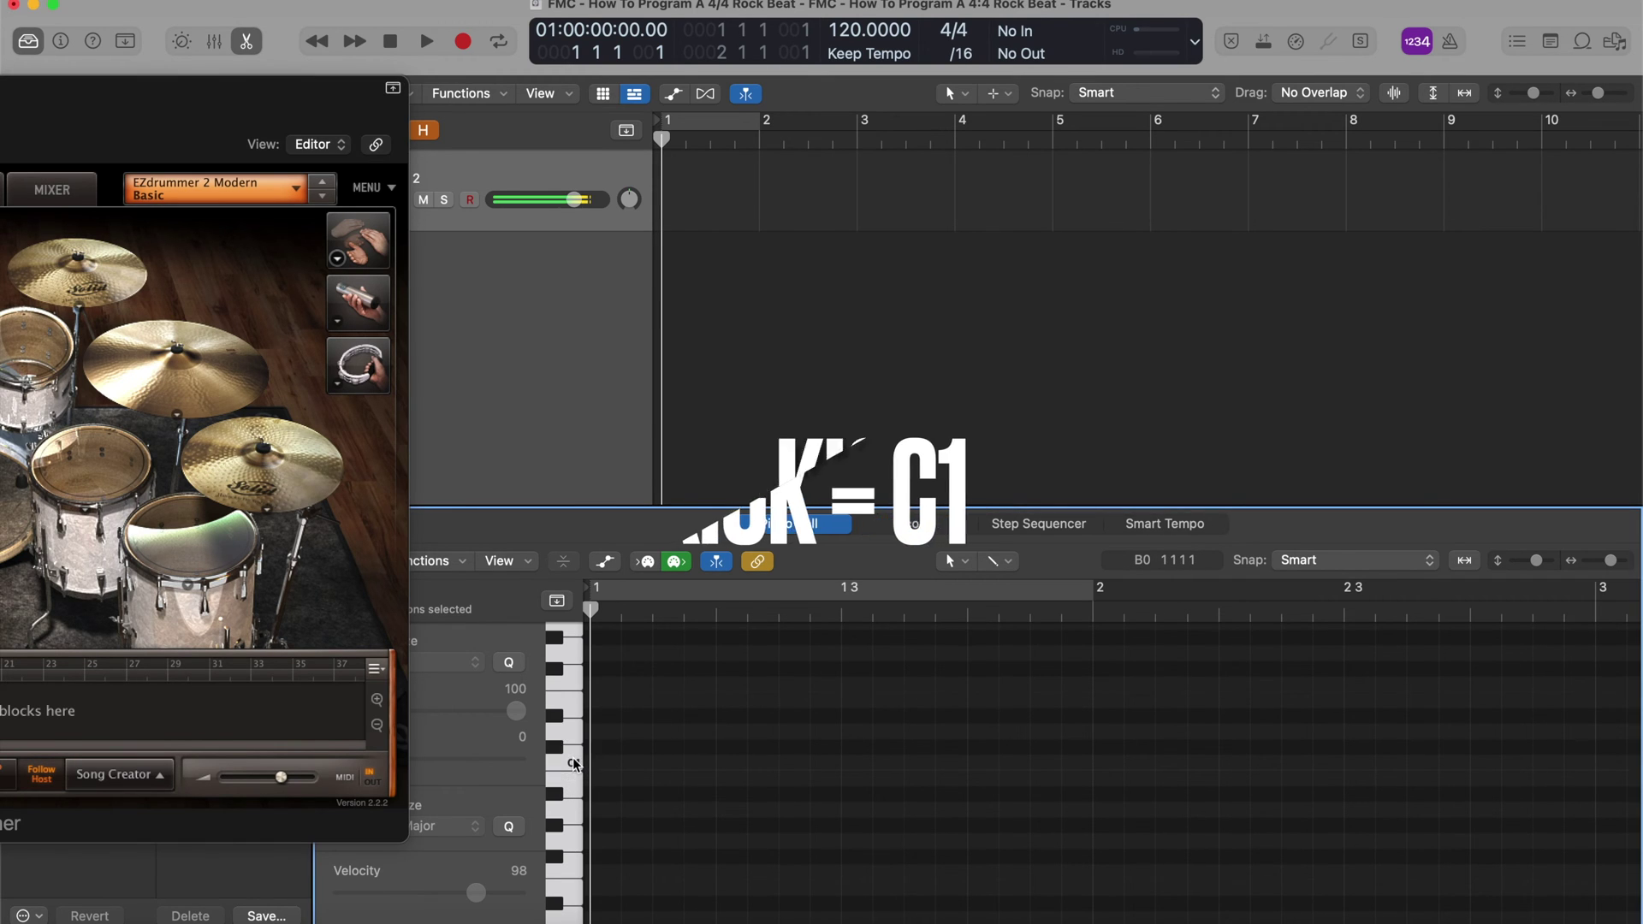
{"action": "left_click", "coordinate": [572, 763]}
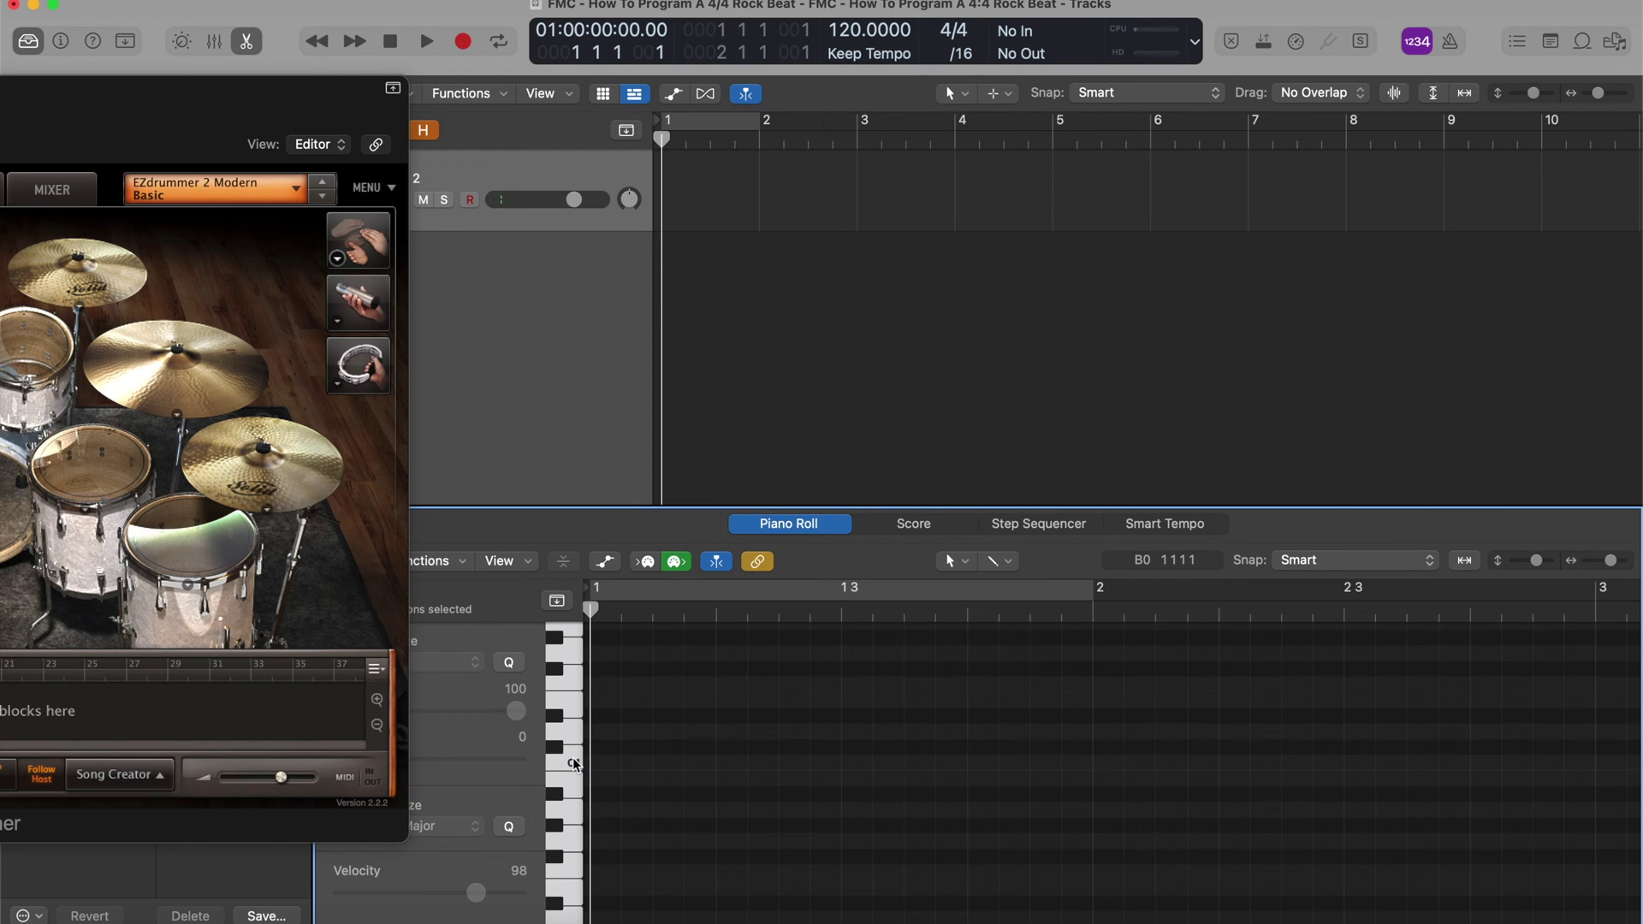
{"action": "left_click", "coordinate": [572, 740]}
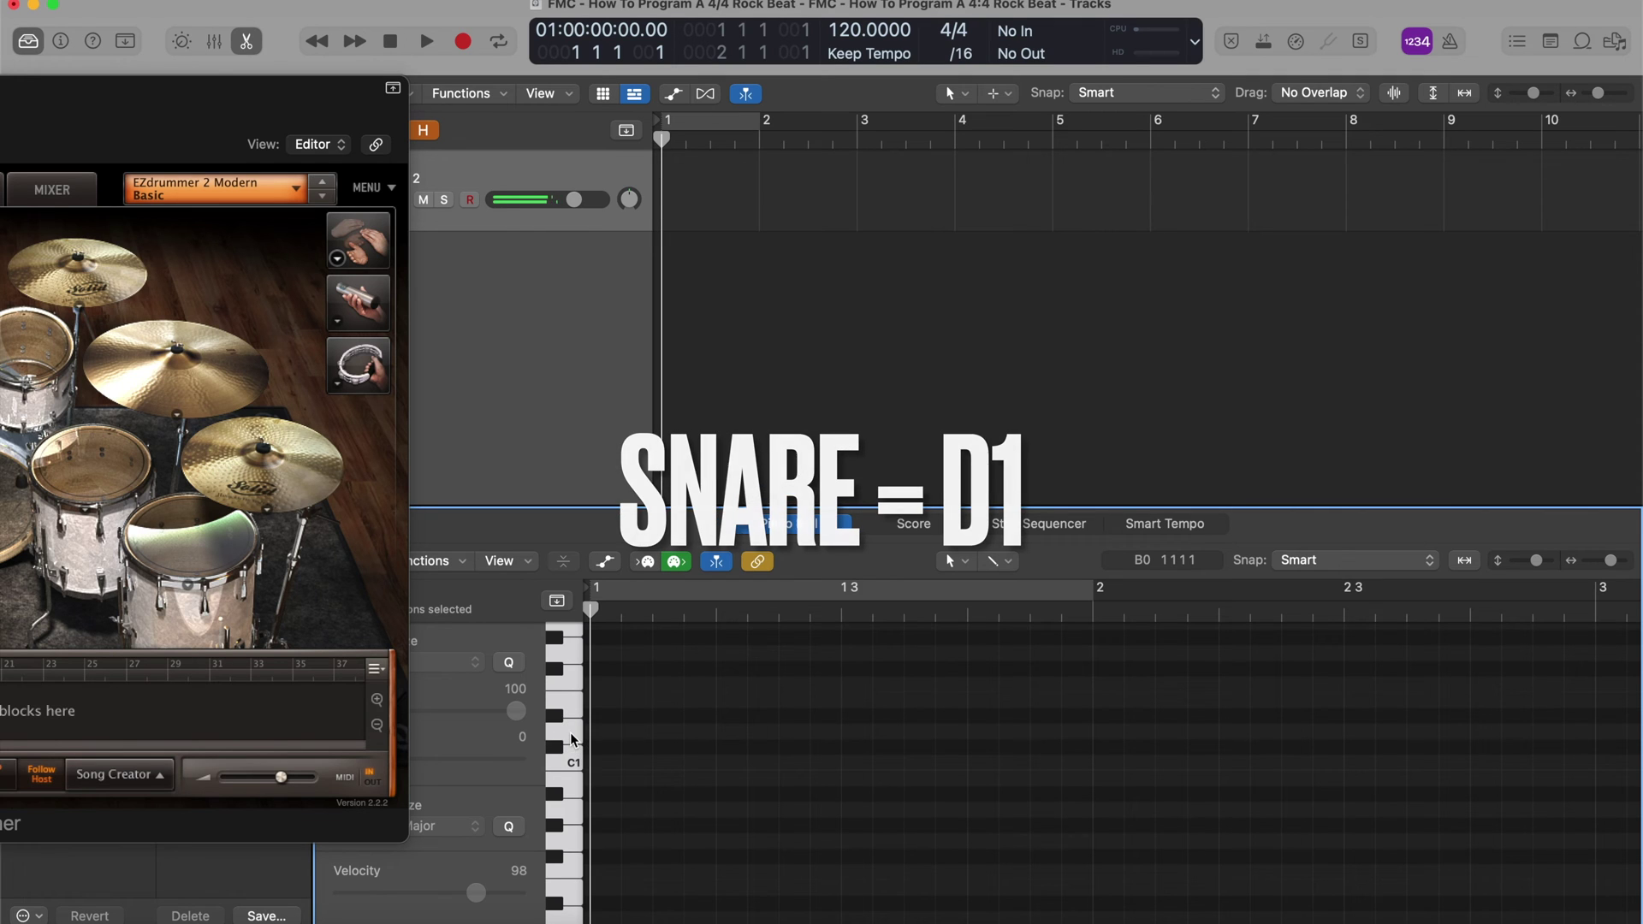
{"action": "scroll", "coordinate": [565, 728], "scroll_direction": "up", "scroll_amount": 2}
{"action": "left_click", "coordinate": [553, 680]}
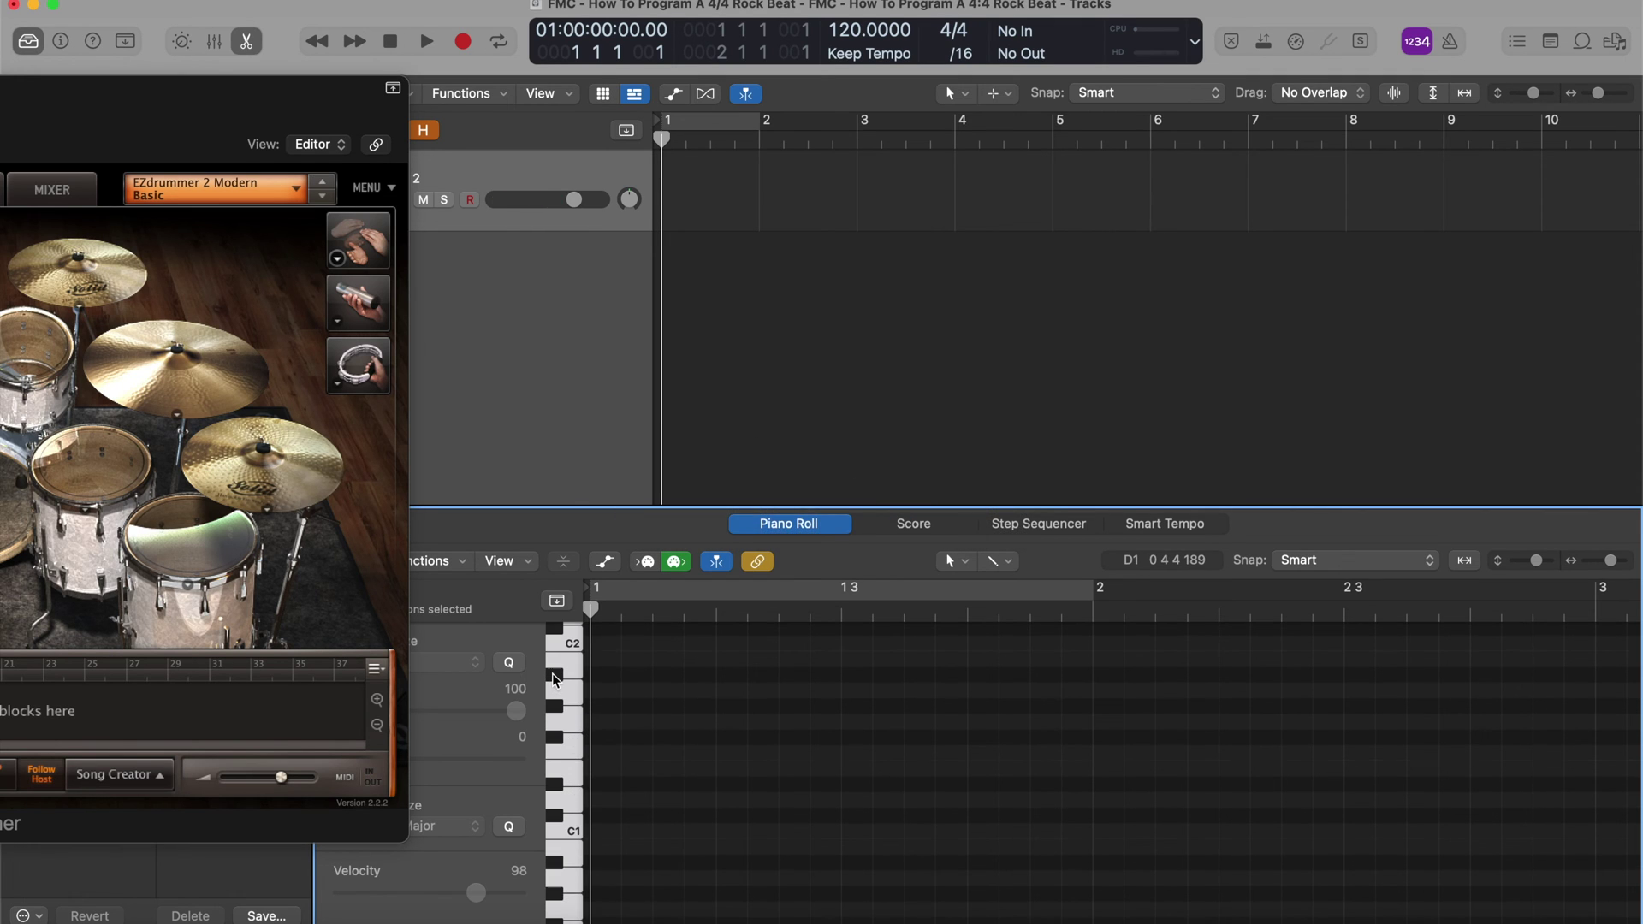
{"action": "left_click", "coordinate": [552, 680]}
{"action": "left_click_drag", "start_coordinate": [304, 90], "coordinate": [908, 7]}
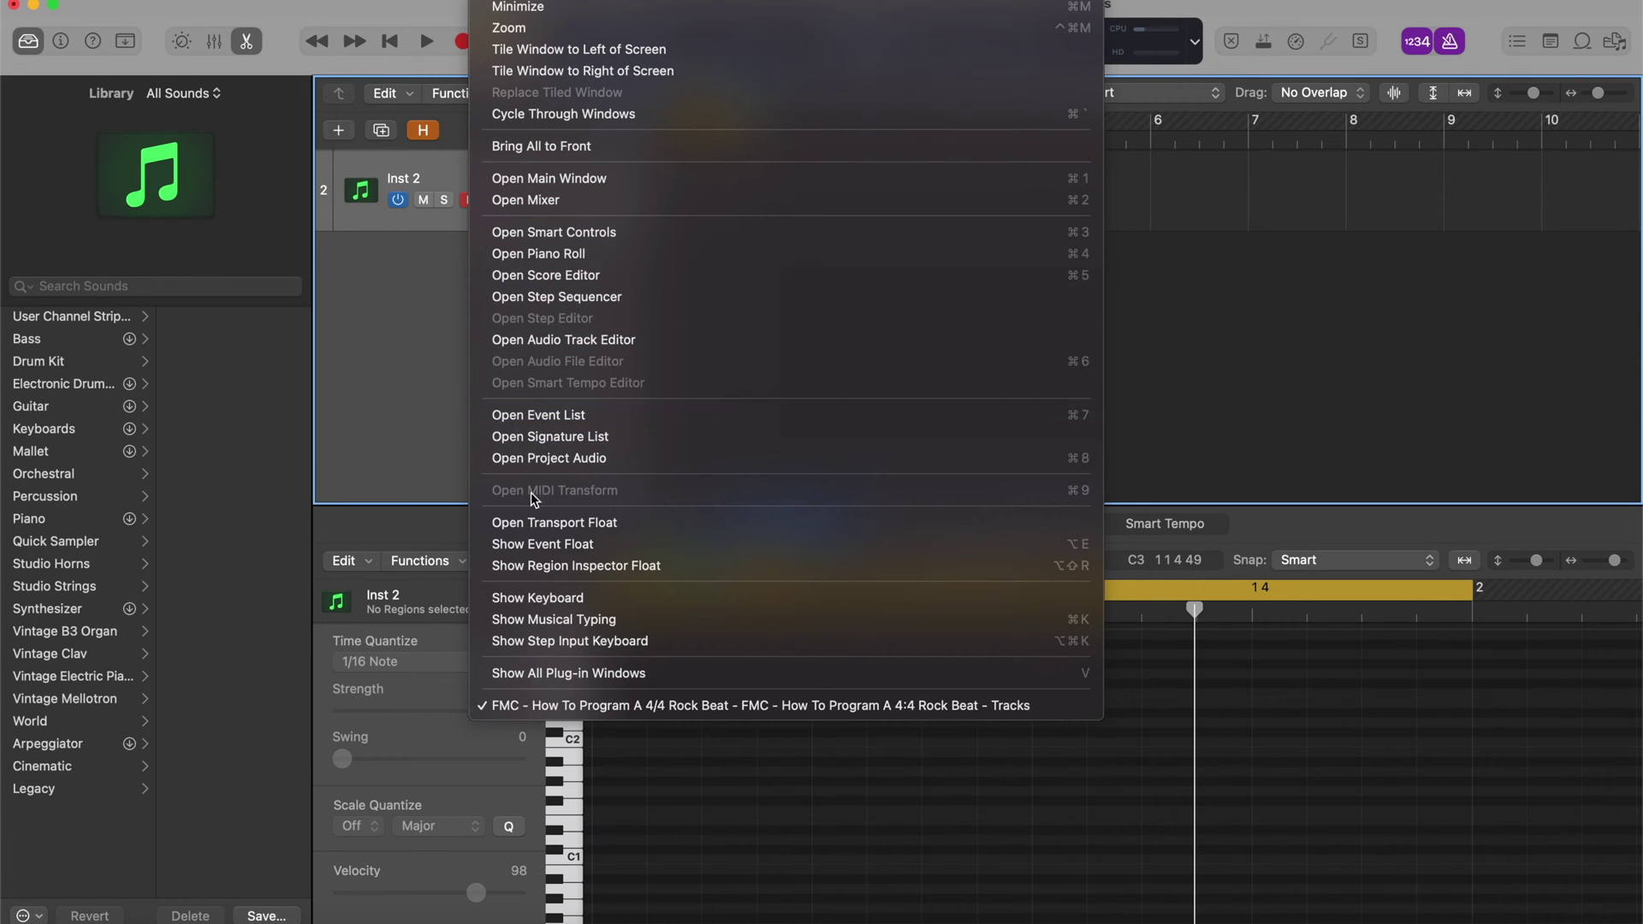
Show Musical Typing for Inst 2, place it at the upper right, and trigger the C1 kick.
{"action": "left_click", "coordinate": [537, 619]}
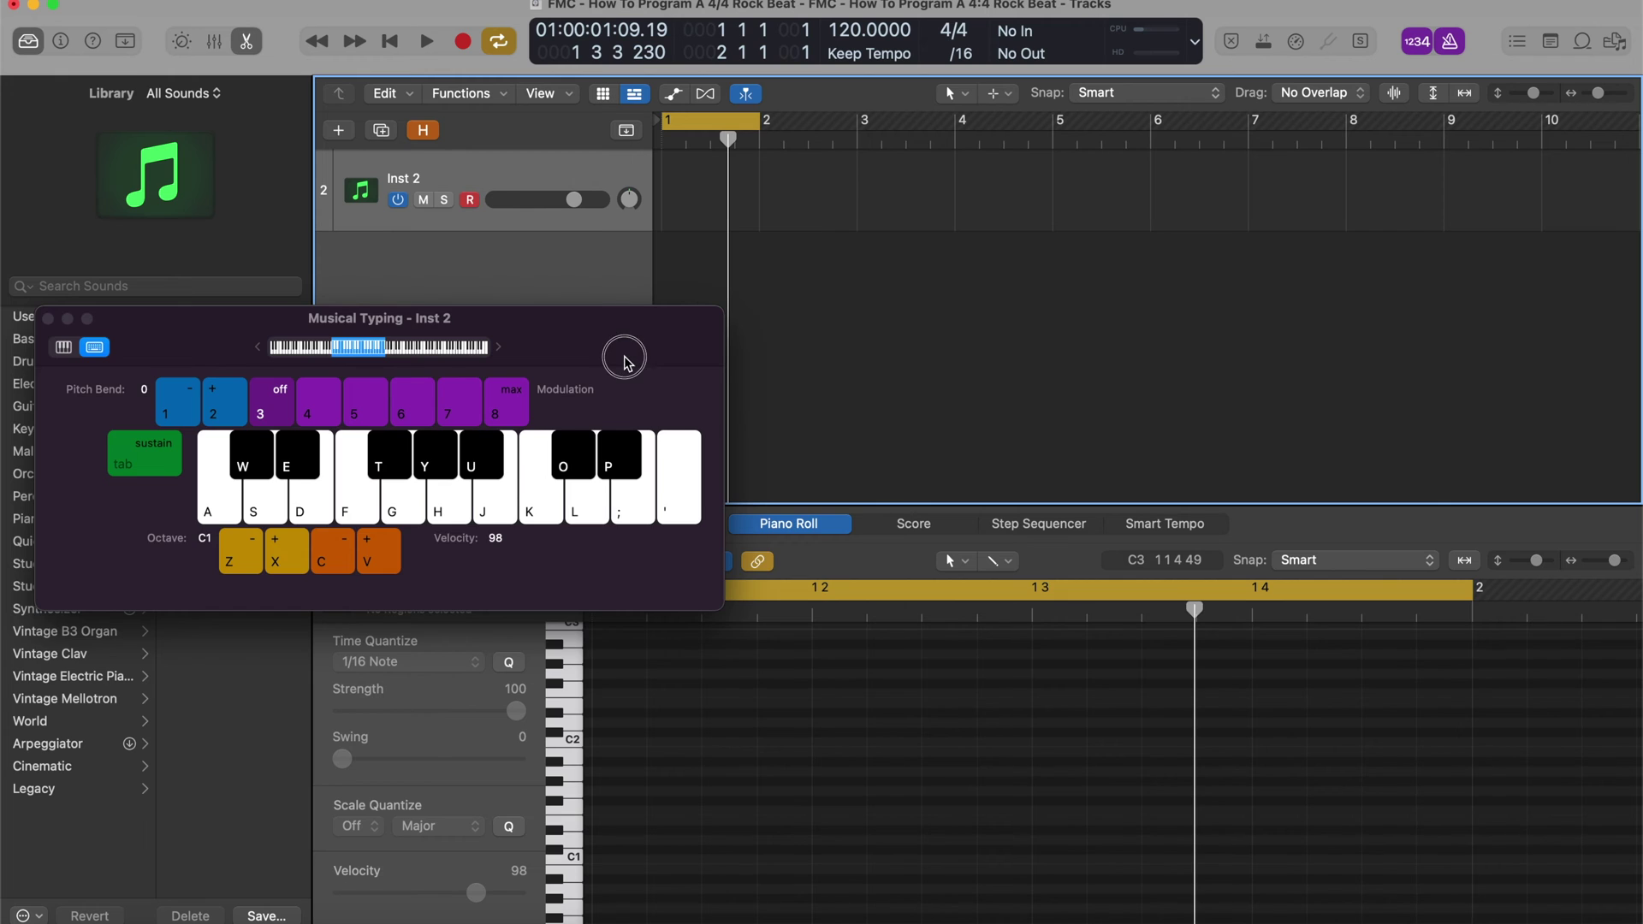
{"action": "left_click_drag", "start_coordinate": [629, 358], "coordinate": [1380, 264]}
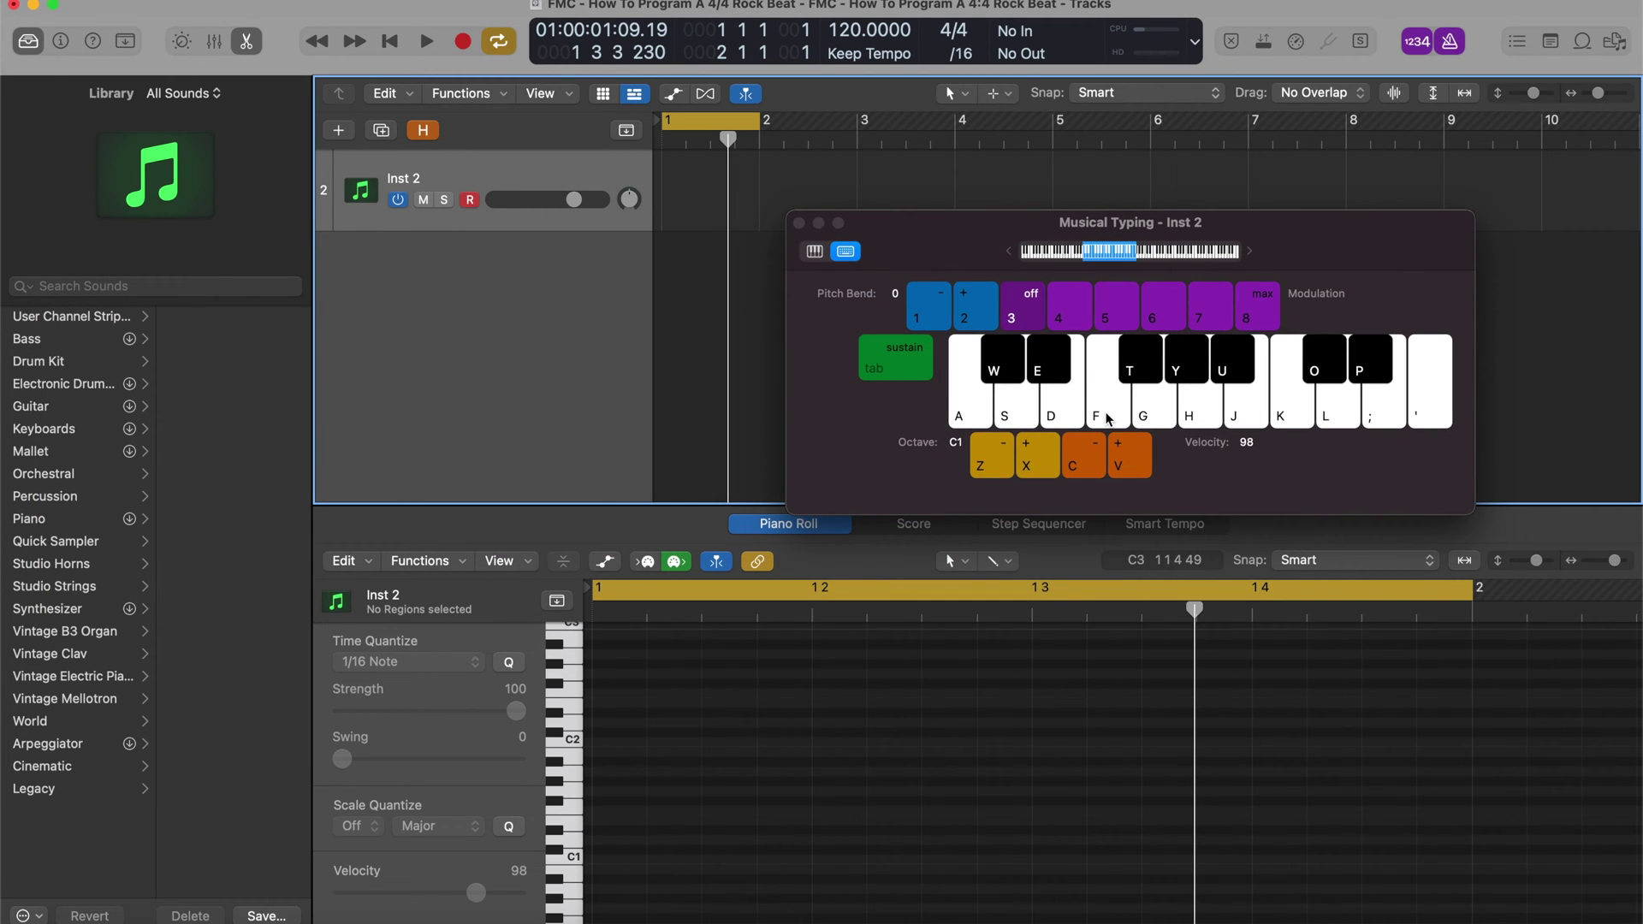
{"action": "left_click", "coordinate": [976, 412]}
{"action": "left_click", "coordinate": [976, 412]}
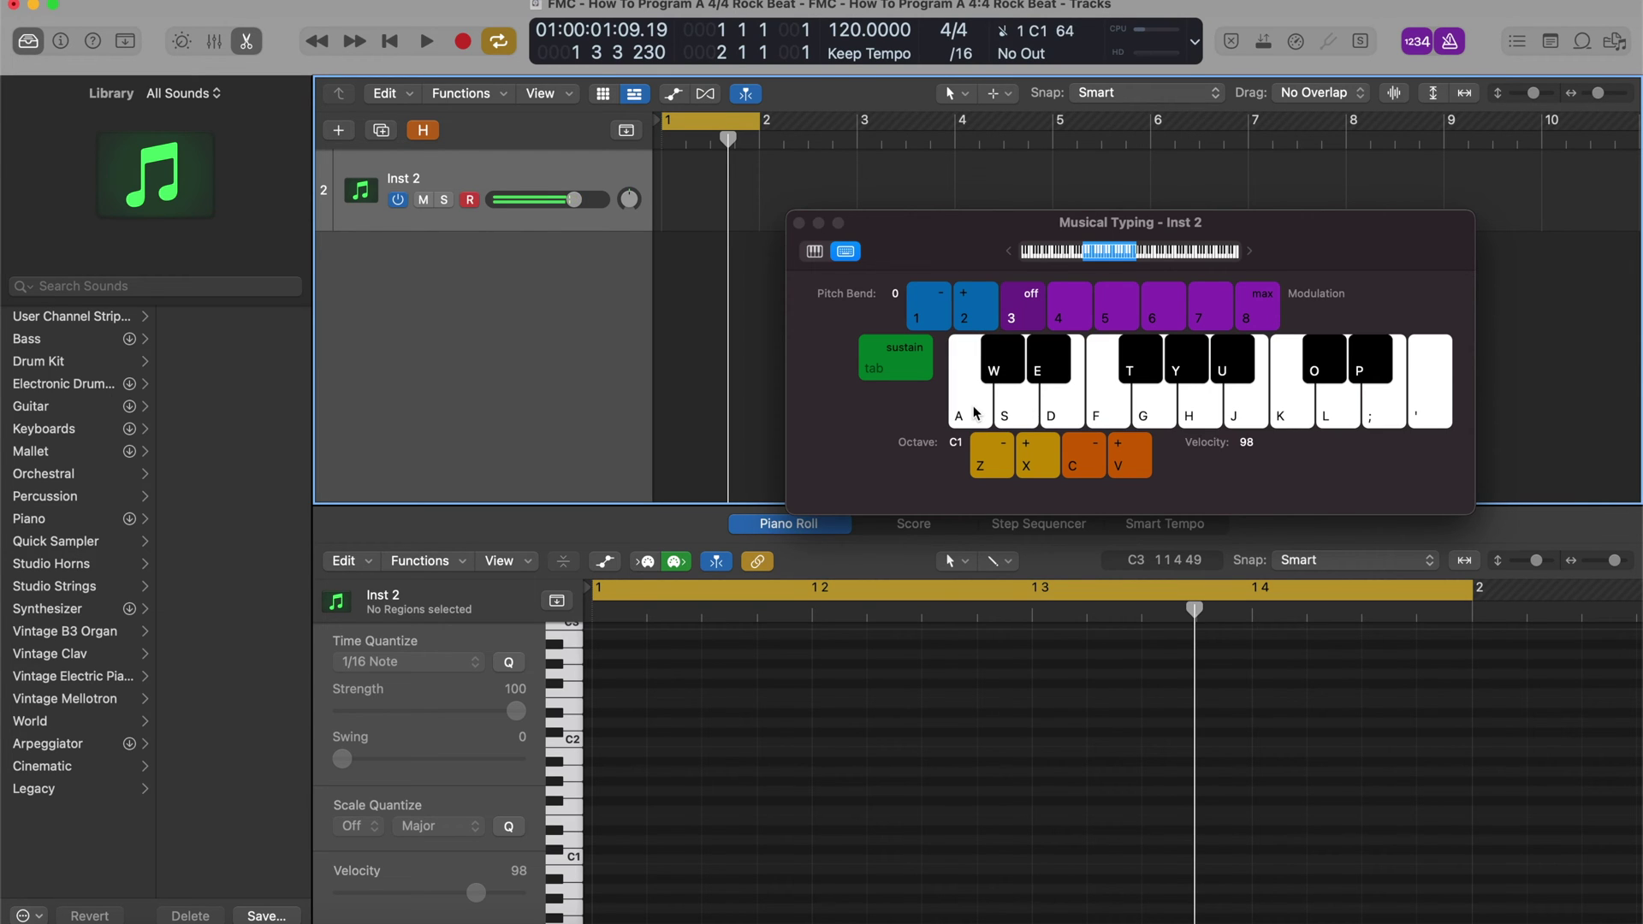
Try the F1 and E1 drum notes alongside the kick, then start recording.
{"action": "left_click", "coordinate": [1101, 414]}
{"action": "left_click", "coordinate": [1066, 416]}
{"action": "left_click", "coordinate": [1067, 417]}
{"action": "key", "text": "d"}
{"action": "left_click", "coordinate": [981, 420]}
{"action": "key", "text": "d"}
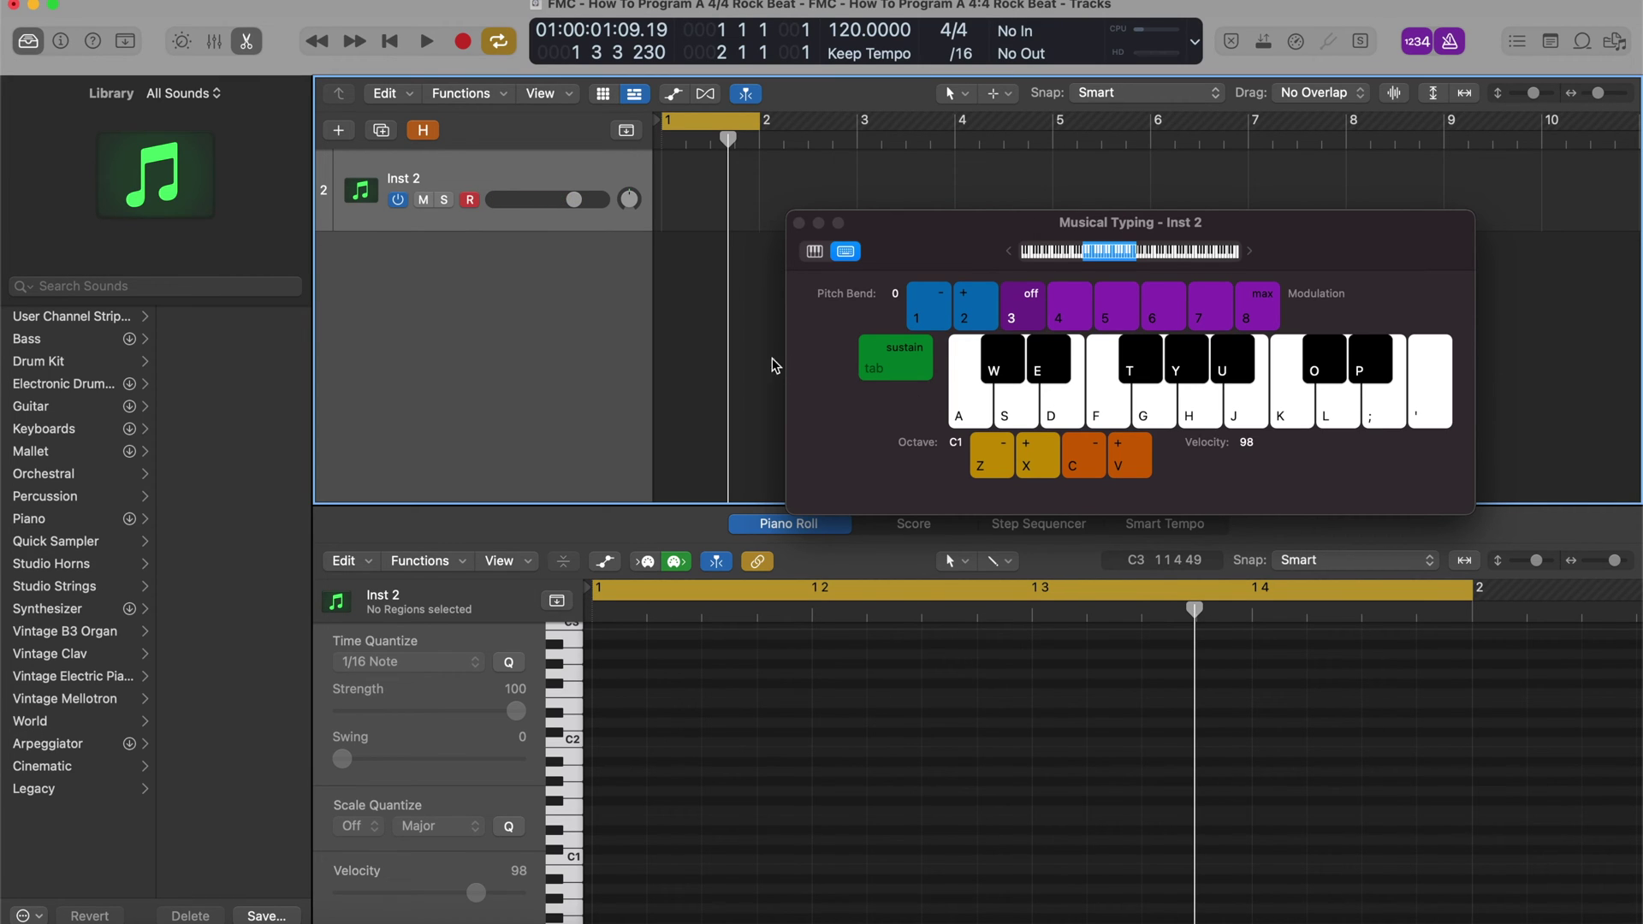
{"action": "key", "text": "r"}
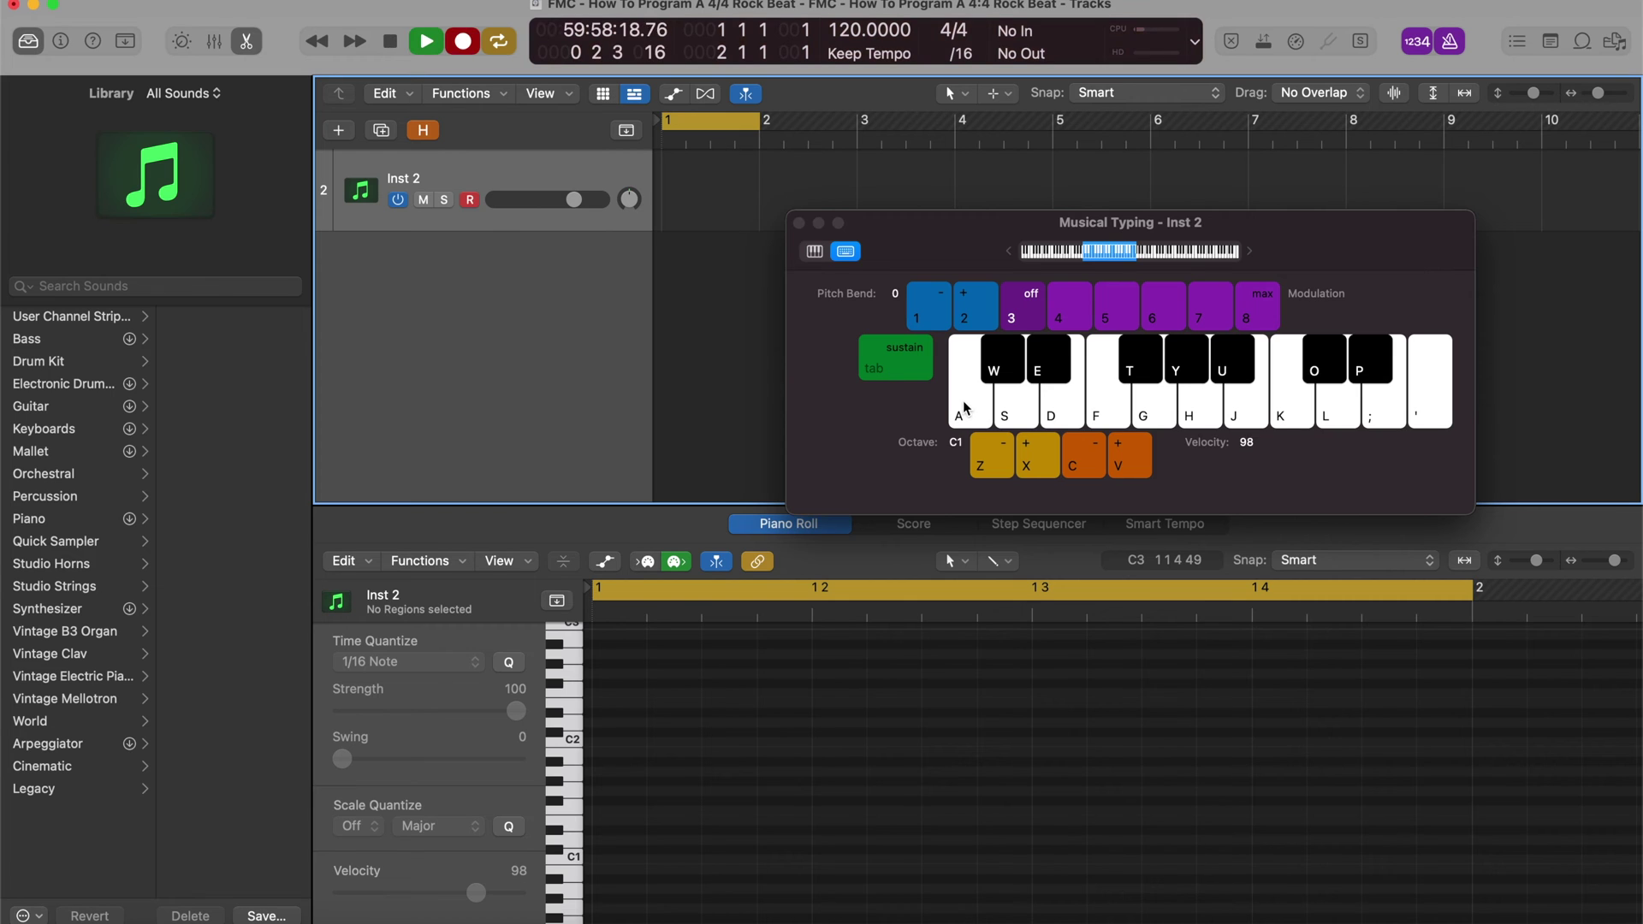
Record two C1 kicks for beats 1 and 3 and stop.
{"action": "left_click", "coordinate": [962, 410]}
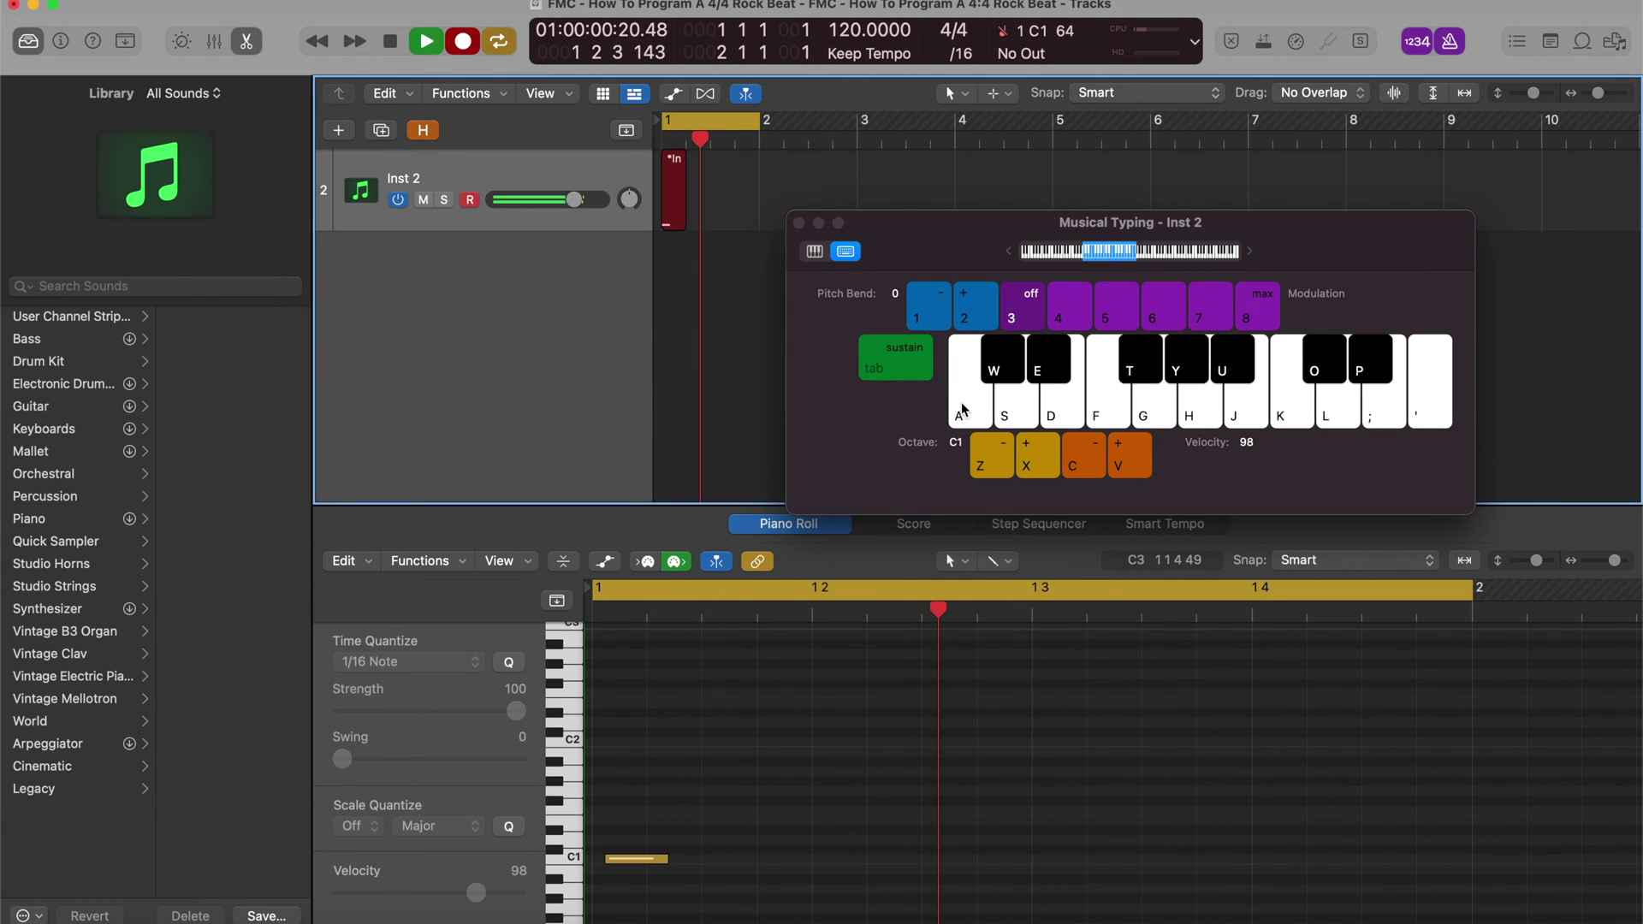
{"action": "left_click", "coordinate": [962, 409]}
{"action": "key", "text": "space"}
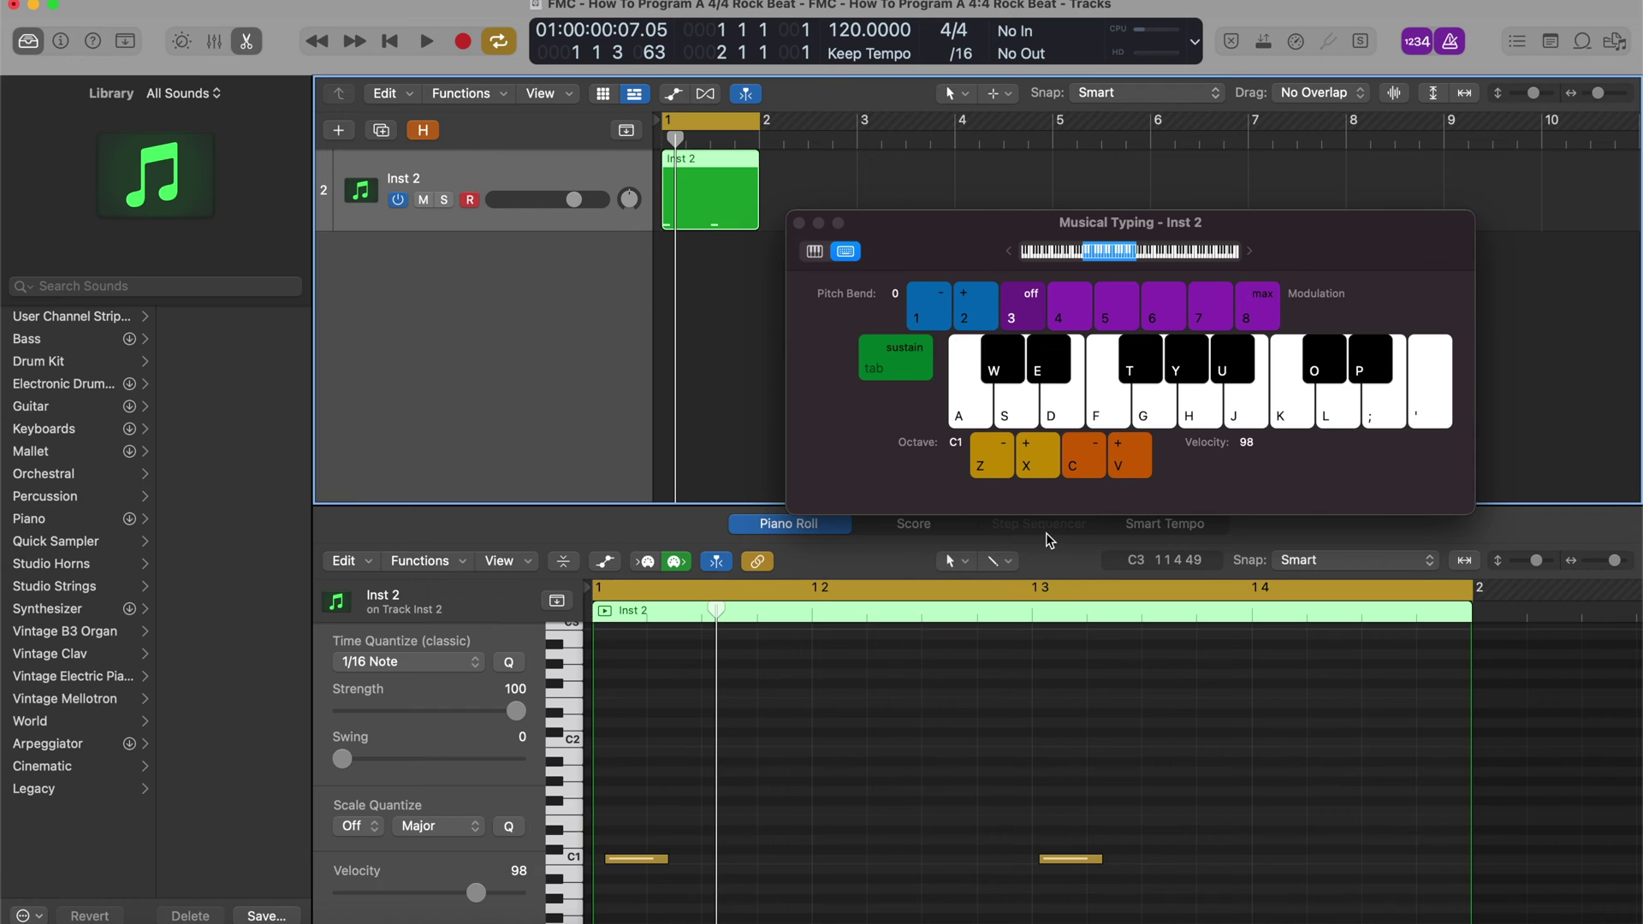
Record two E1 snare hits for beats 2 and 4 in a second pass.
{"action": "left_click", "coordinate": [1057, 413]}
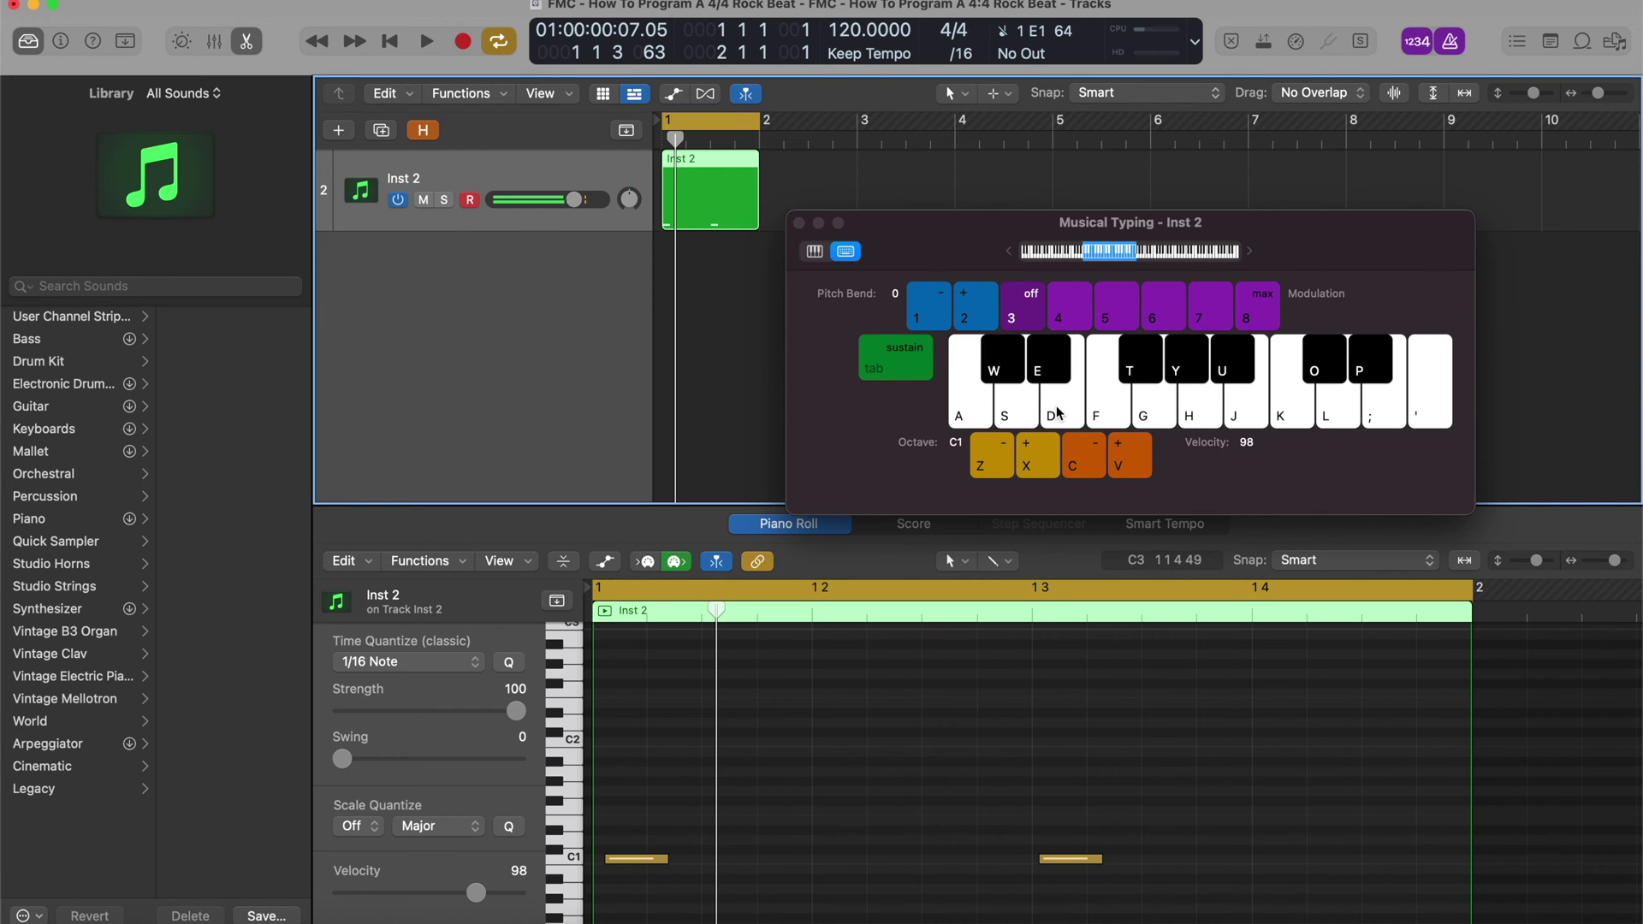
{"action": "key", "text": "r"}
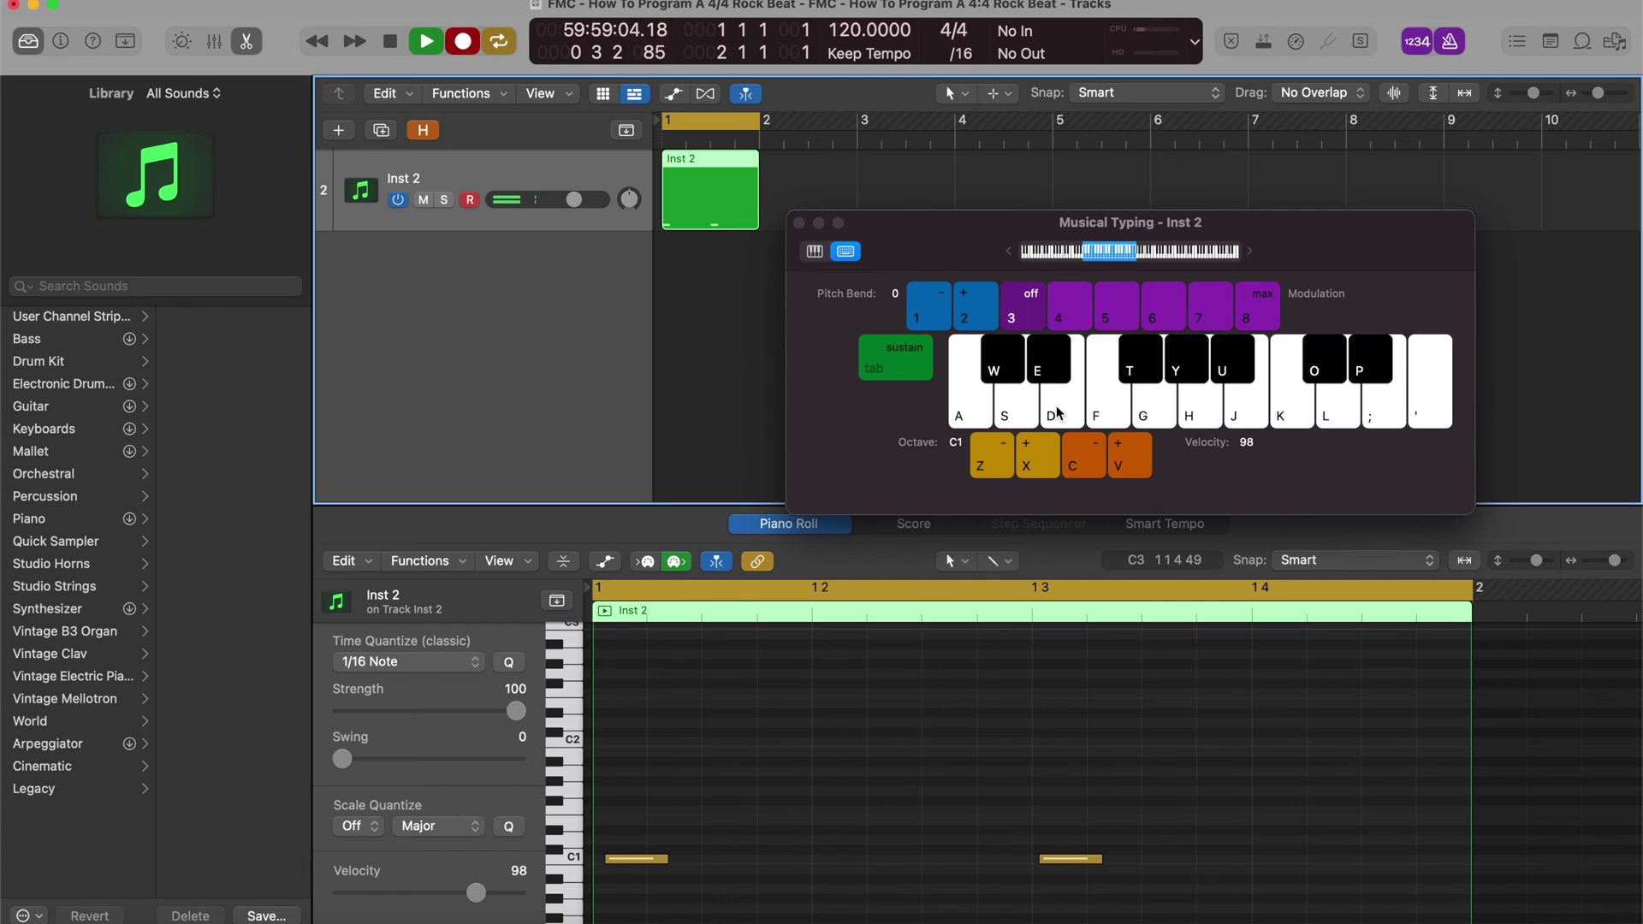
{"action": "left_click", "coordinate": [1057, 413]}
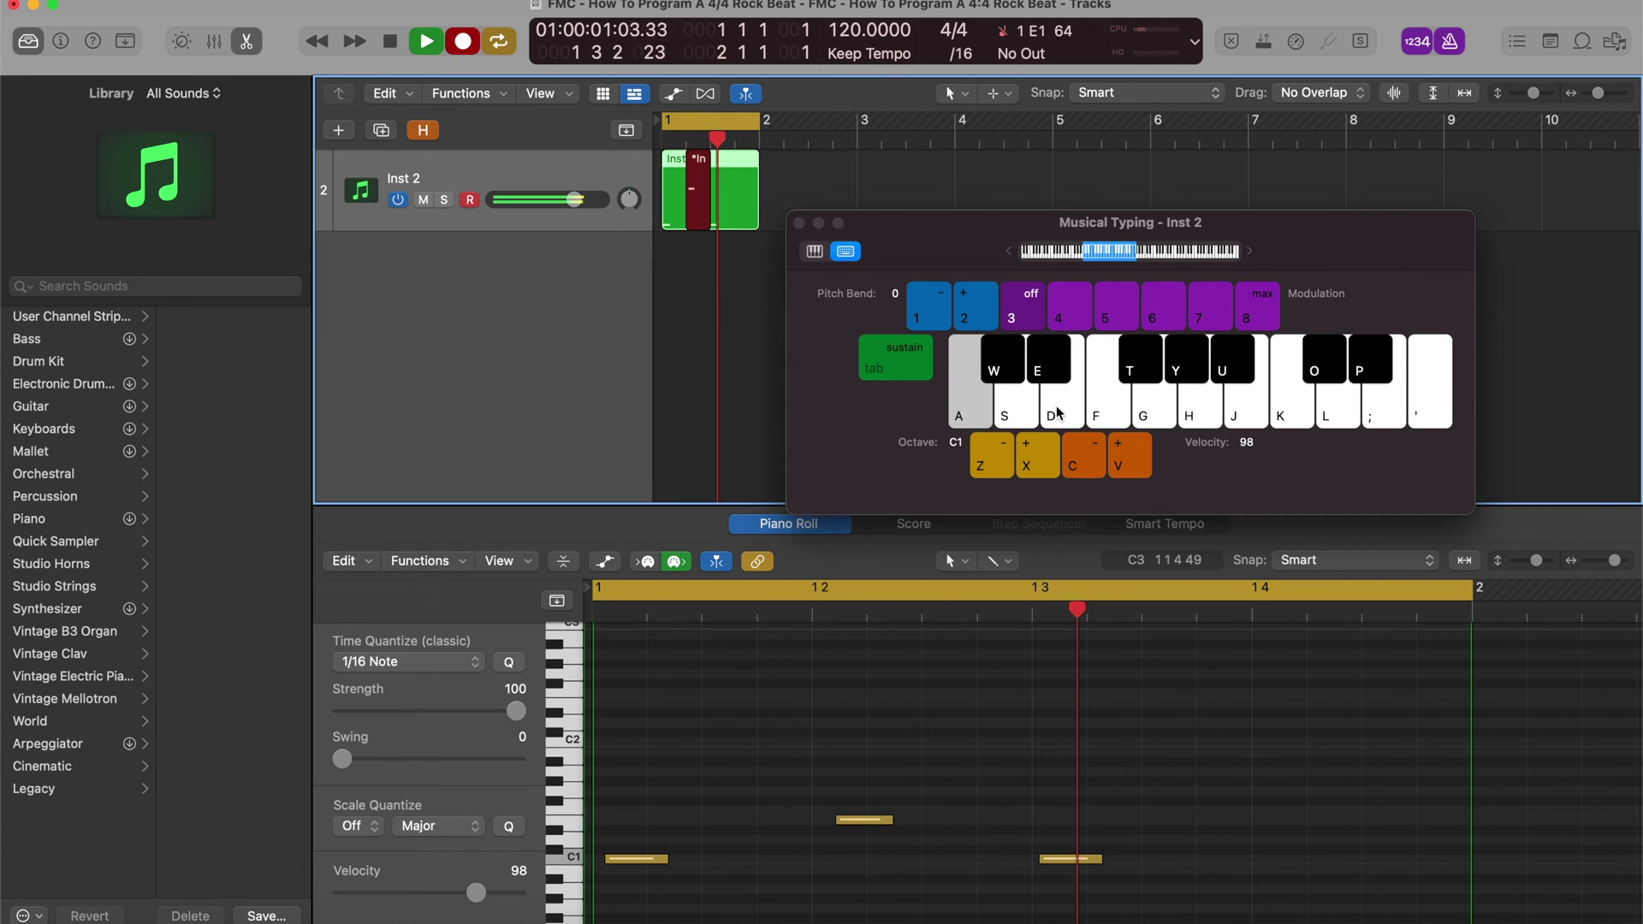
{"action": "left_click", "coordinate": [1057, 414]}
{"action": "key", "text": "space"}
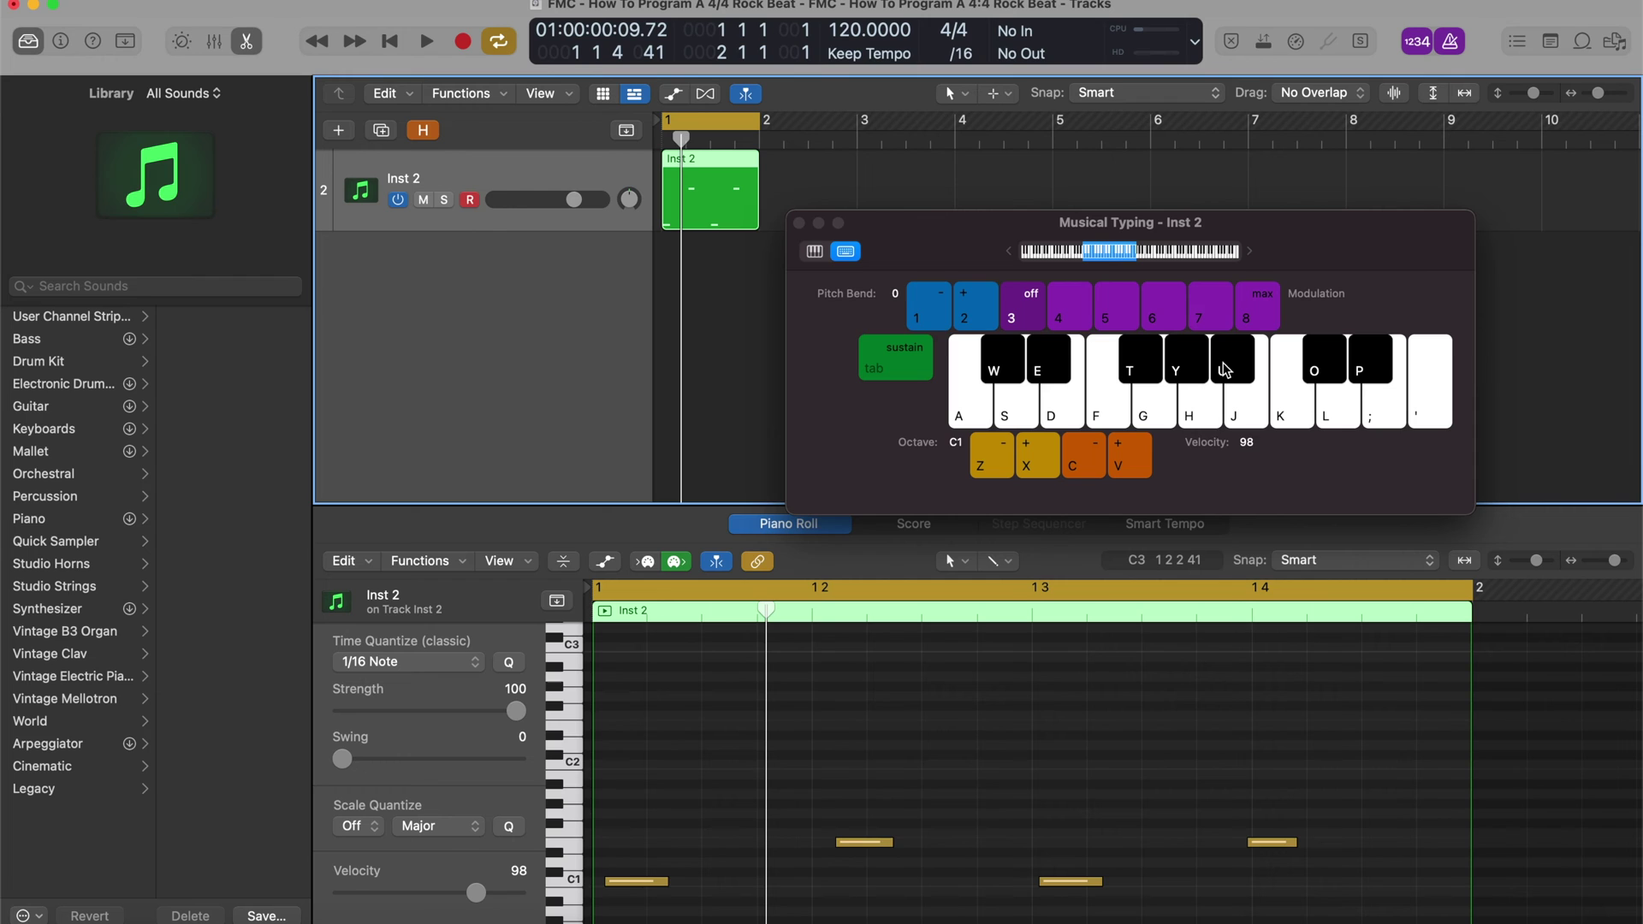
Record four A#1 hi-hats on beats 1–4, then close Musical Typing.
{"action": "key", "text": "r"}
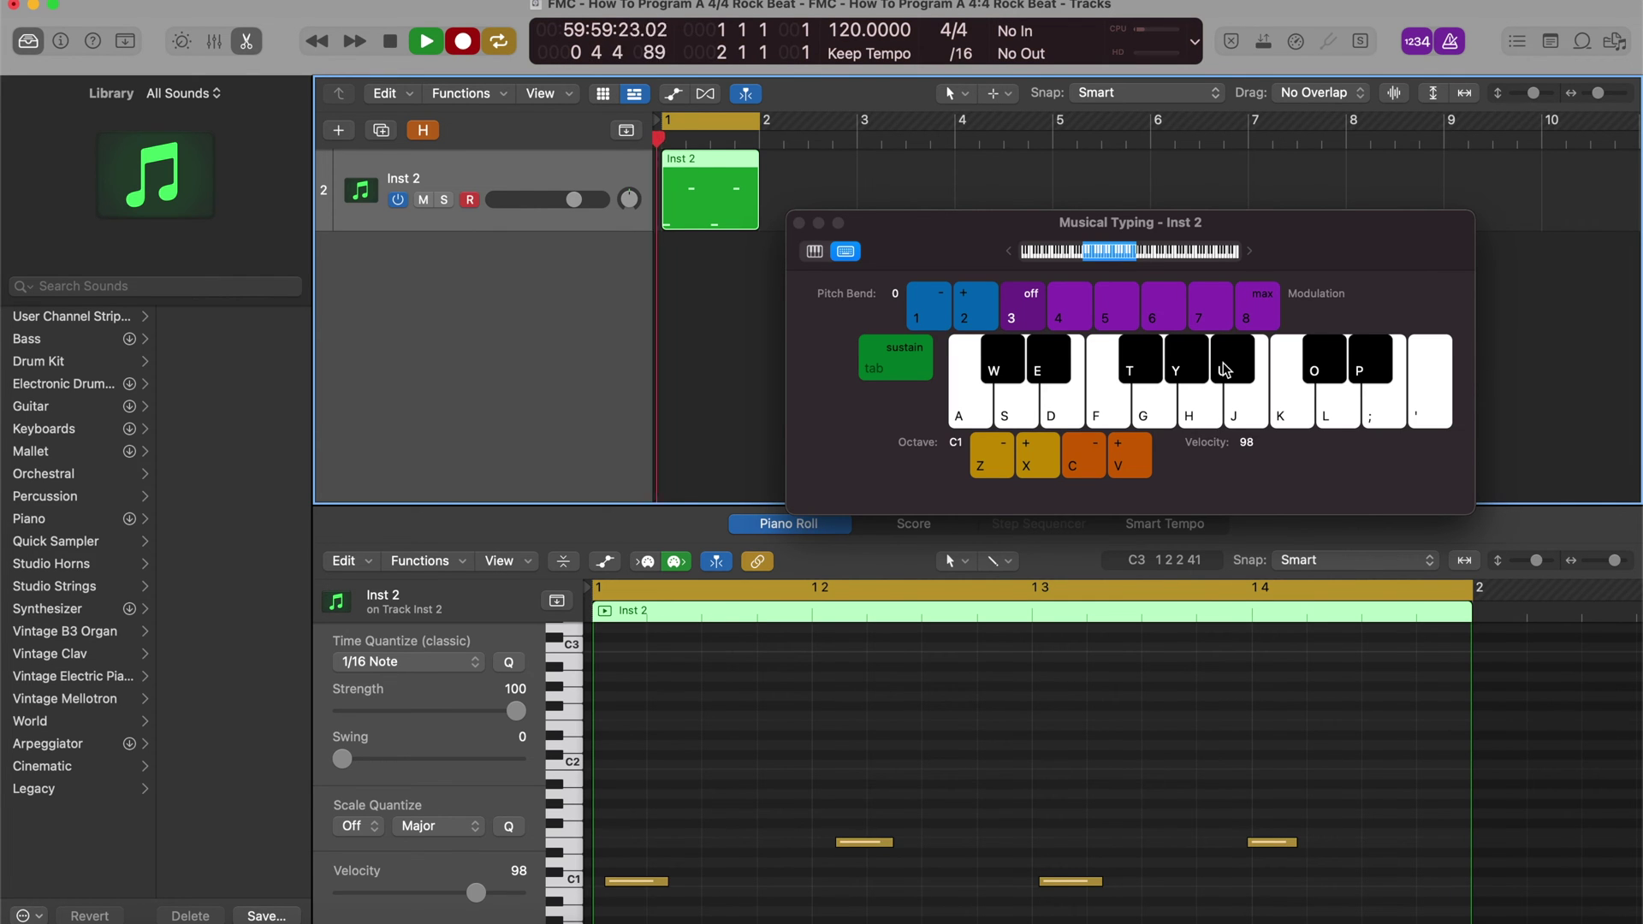
{"action": "left_click", "coordinate": [1223, 370]}
{"action": "left_click", "coordinate": [1224, 370]}
{"action": "left_click", "coordinate": [1223, 370]}
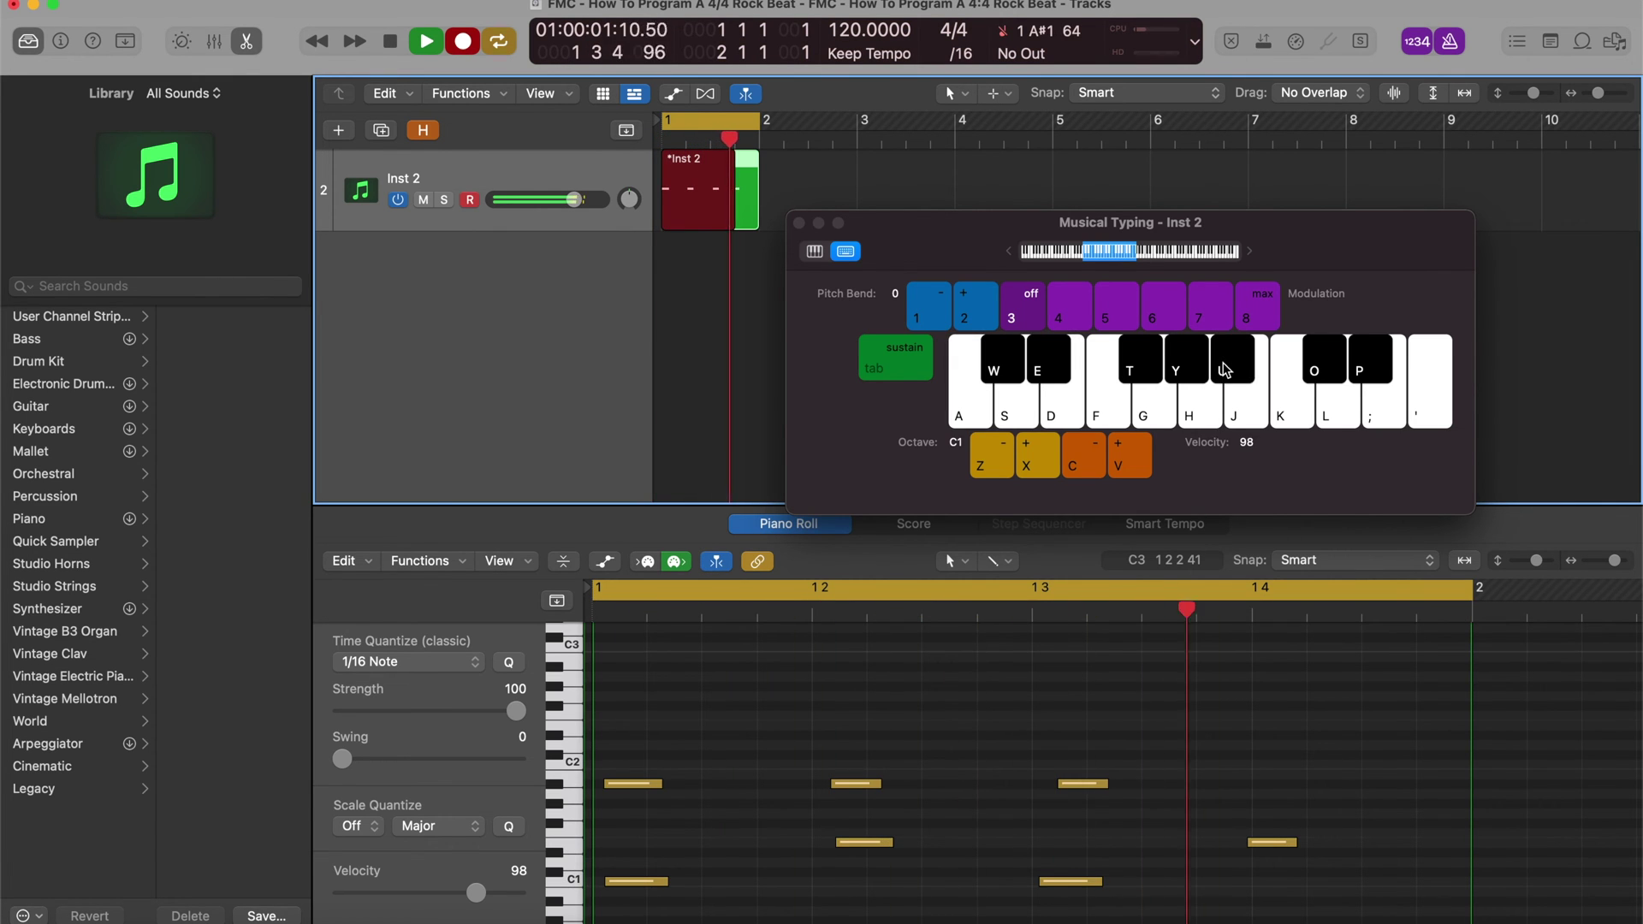
{"action": "left_click", "coordinate": [1224, 370]}
{"action": "key", "text": "space"}
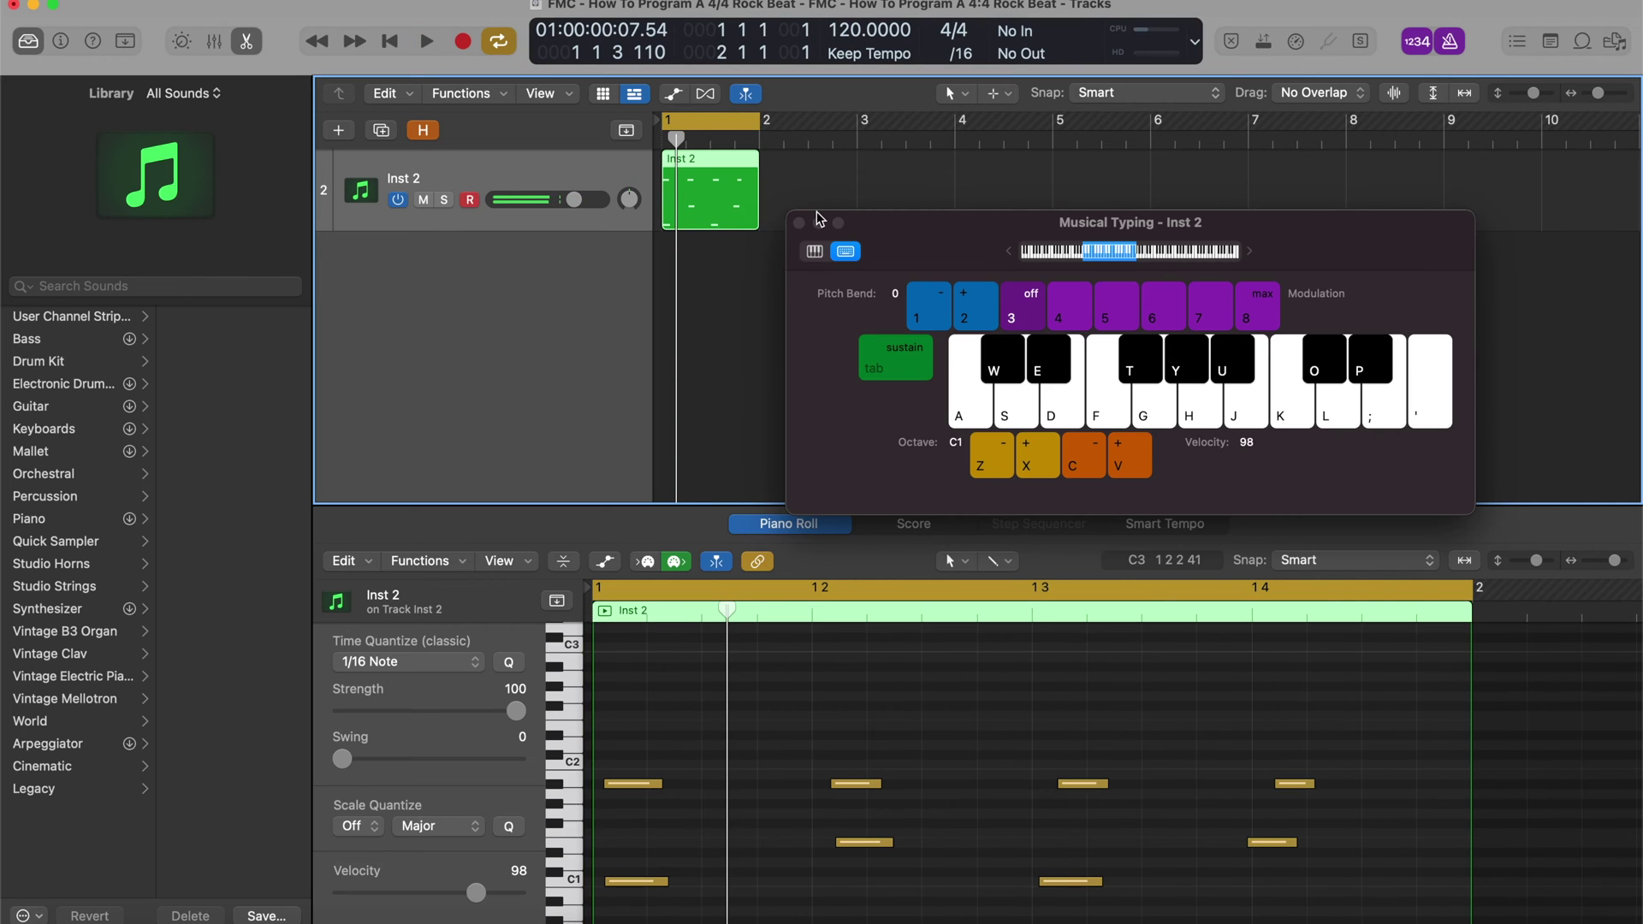
{"action": "left_click", "coordinate": [800, 223]}
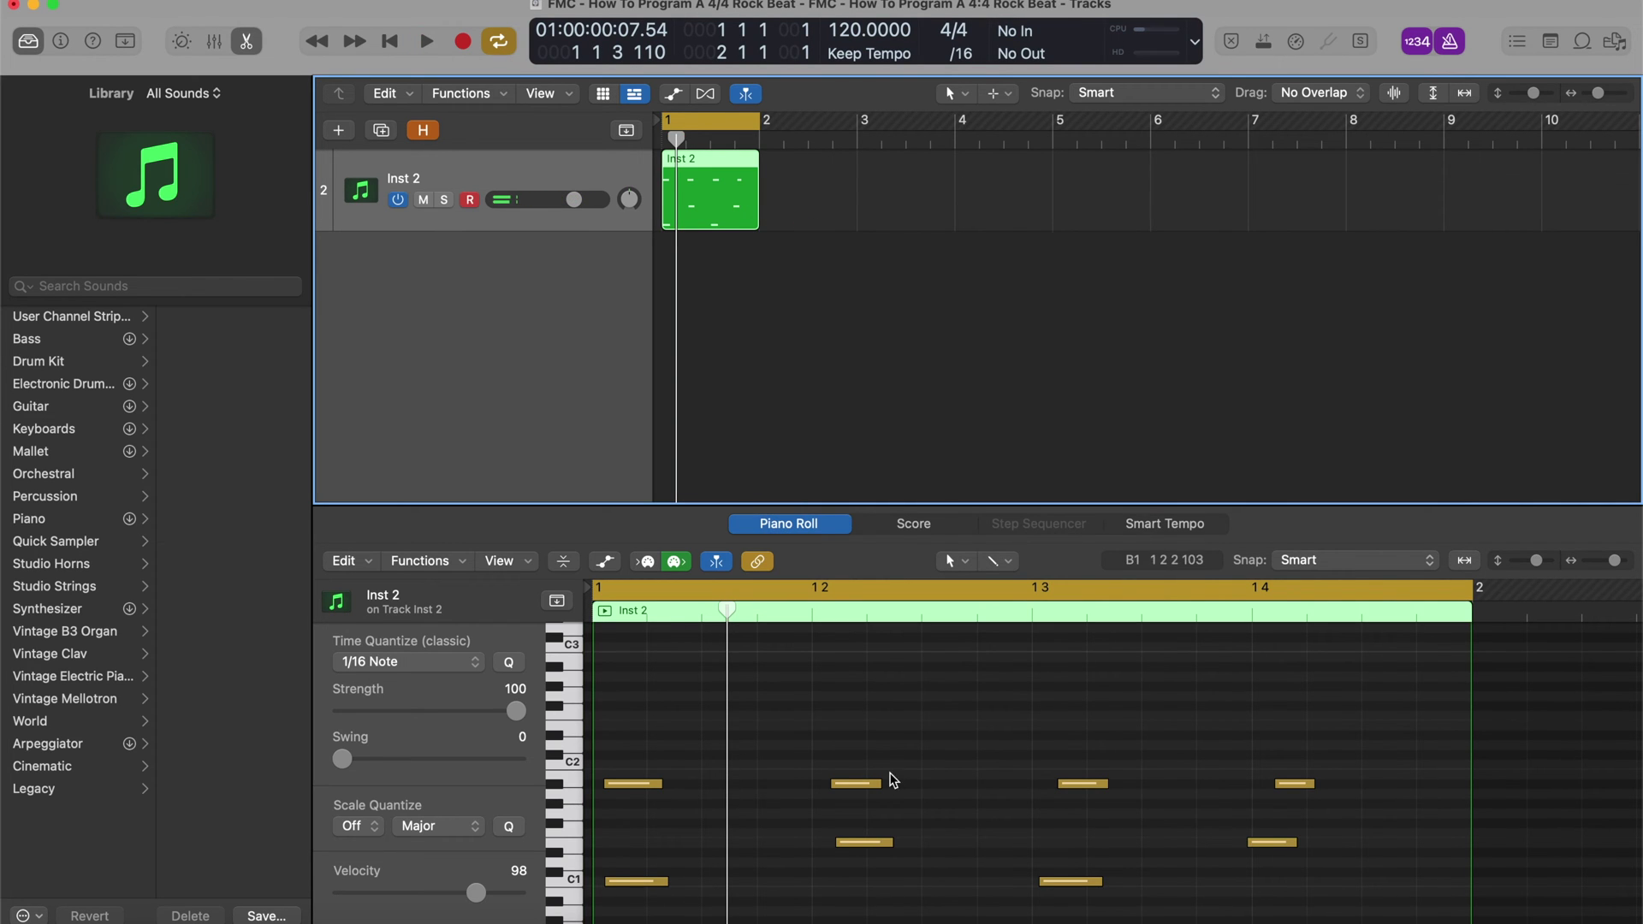
{"action": "scroll", "coordinate": [907, 797], "scroll_direction": "down", "scroll_amount": 3}
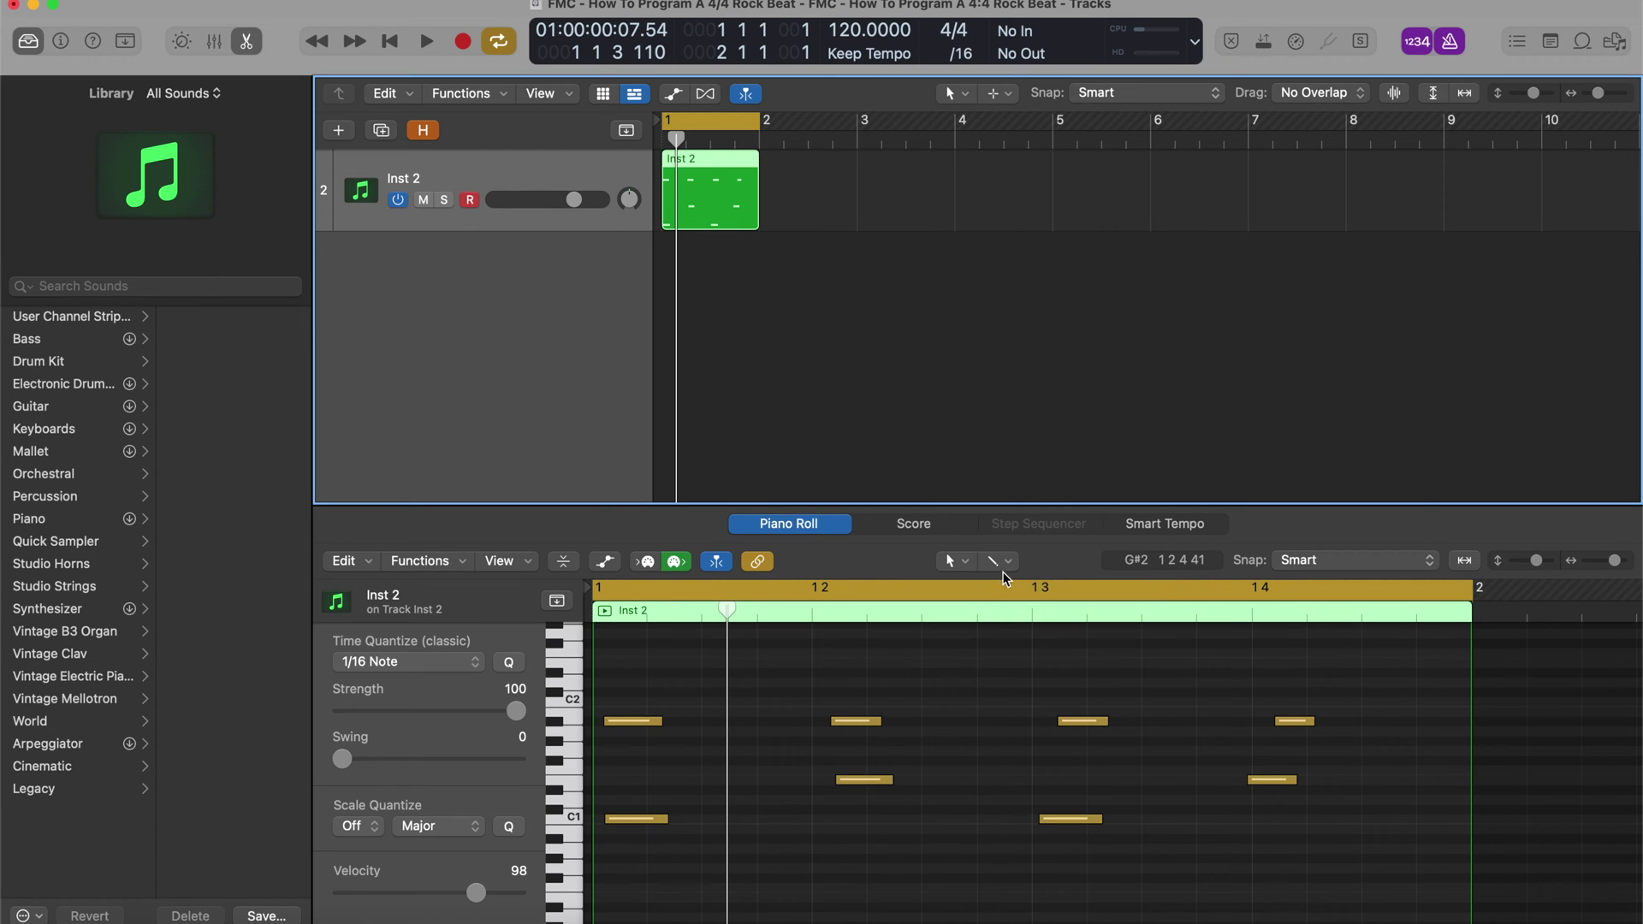
{"action": "left_click", "coordinate": [1006, 565]}
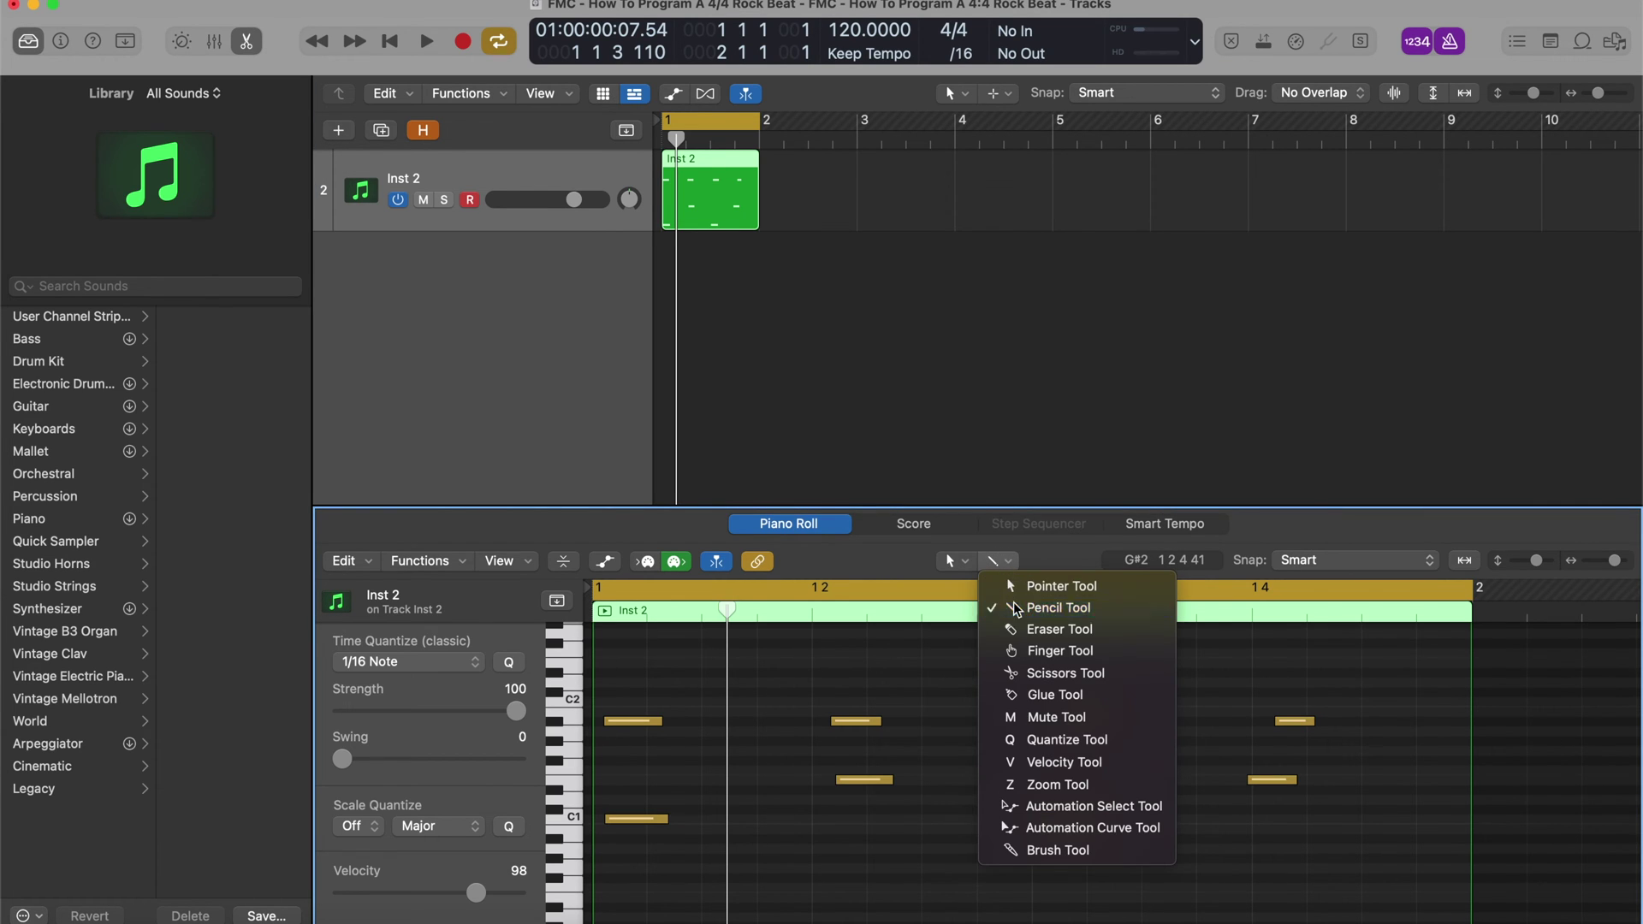
Redraw the late beat-2 hi-hat exactly on beat 2 with the Pencil, removing a stray C#2 note.
{"action": "left_click", "coordinate": [1010, 606]}
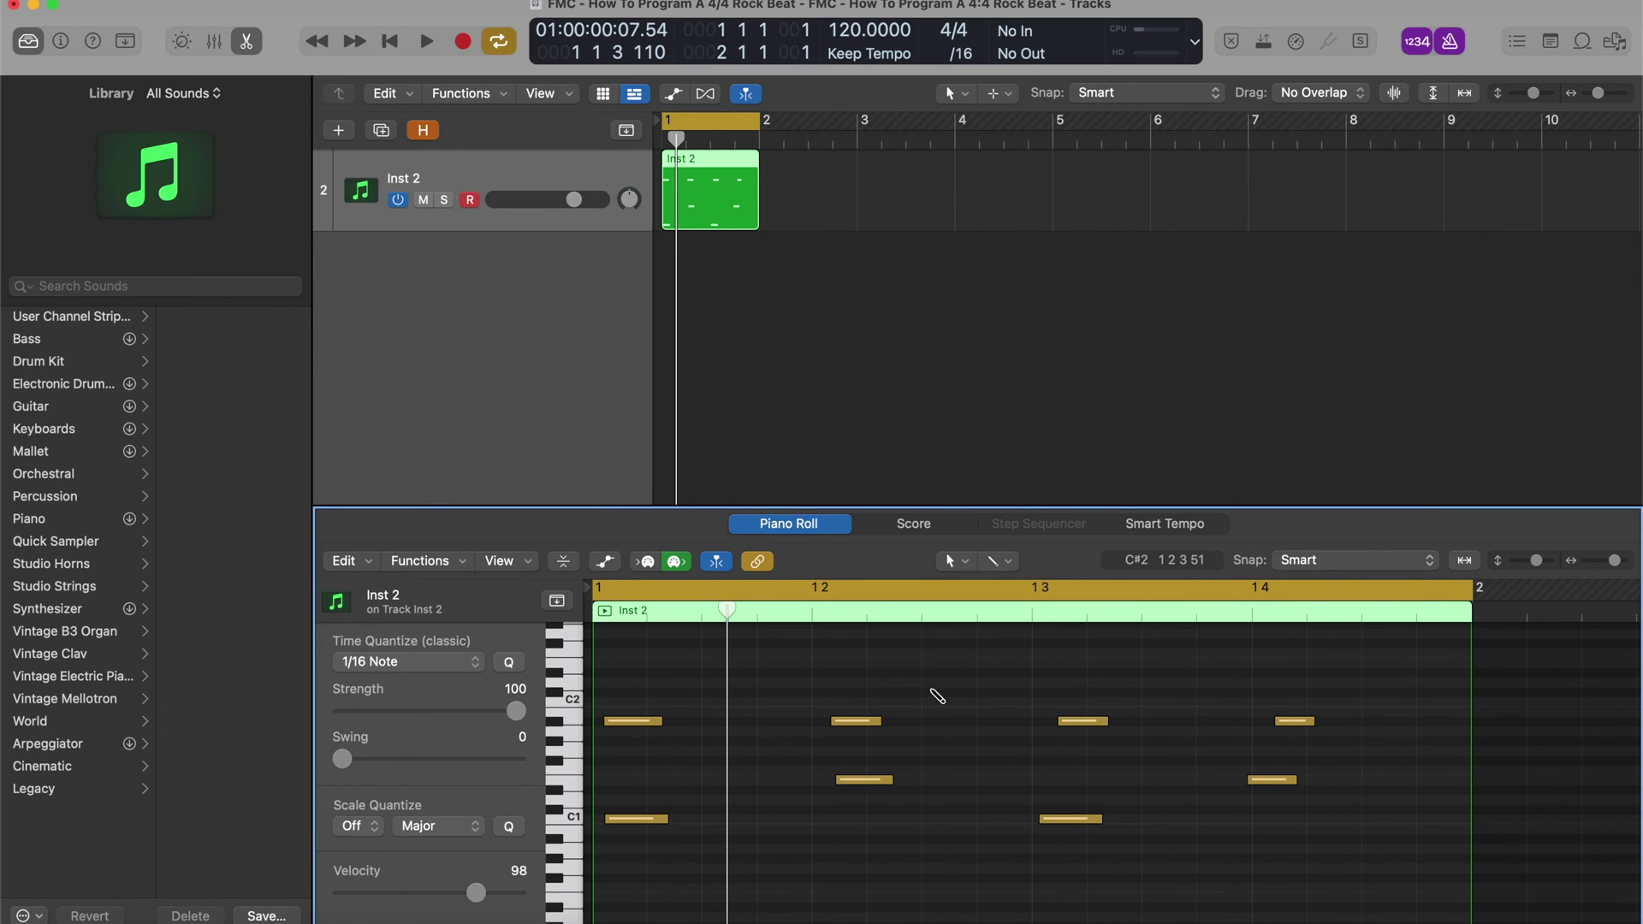
{"action": "left_click", "coordinate": [855, 722]}
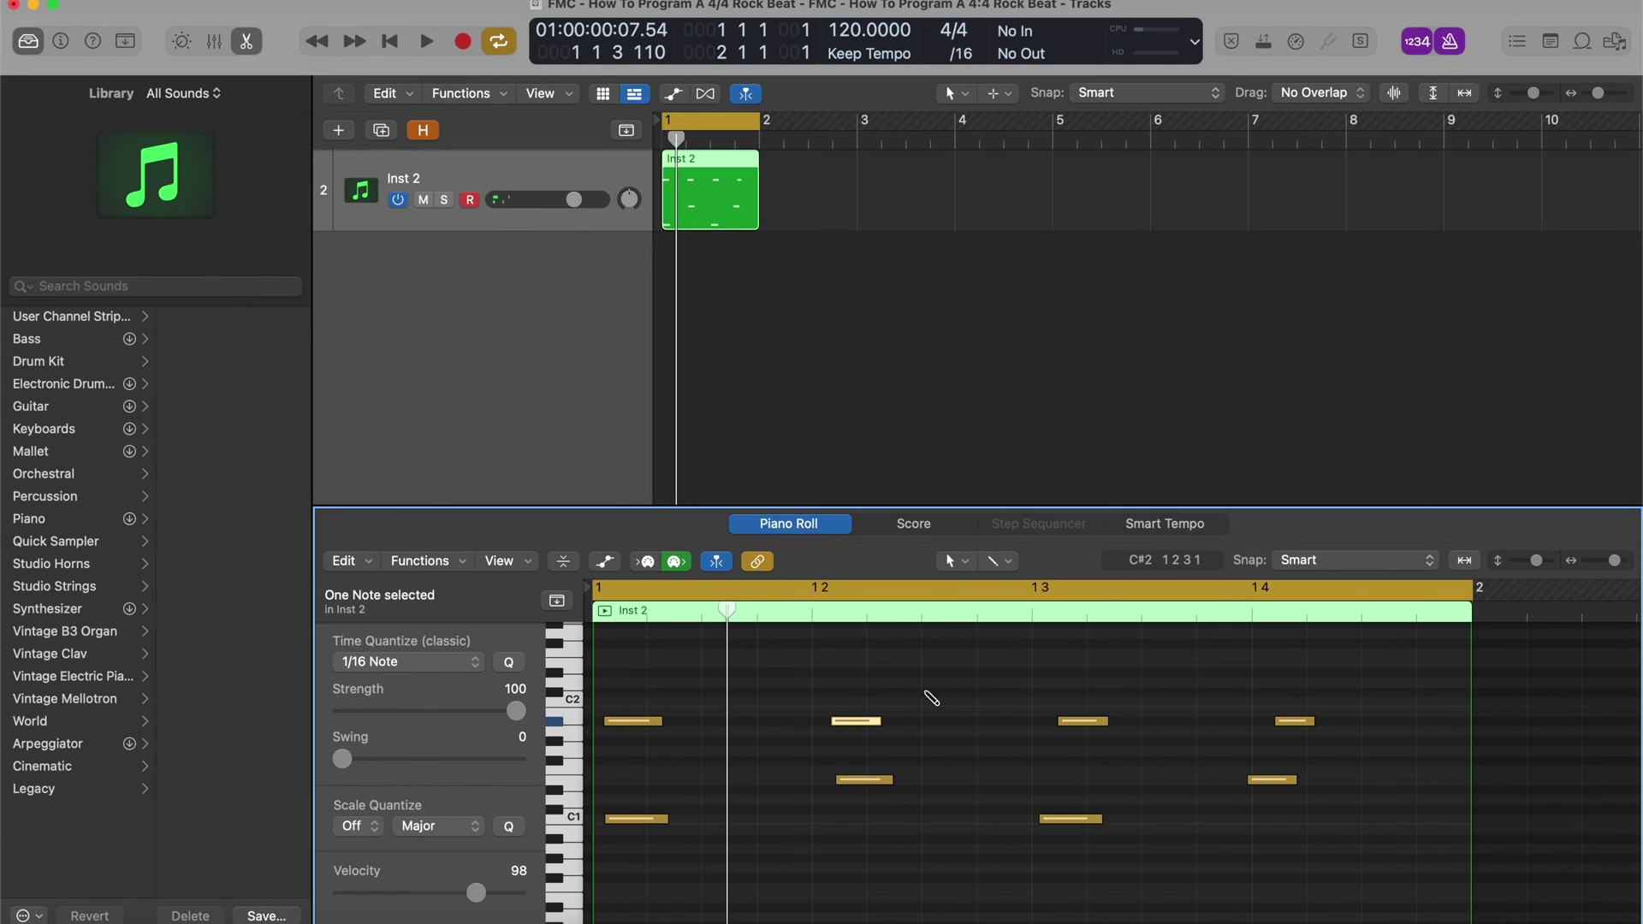
{"action": "left_click", "coordinate": [926, 692]}
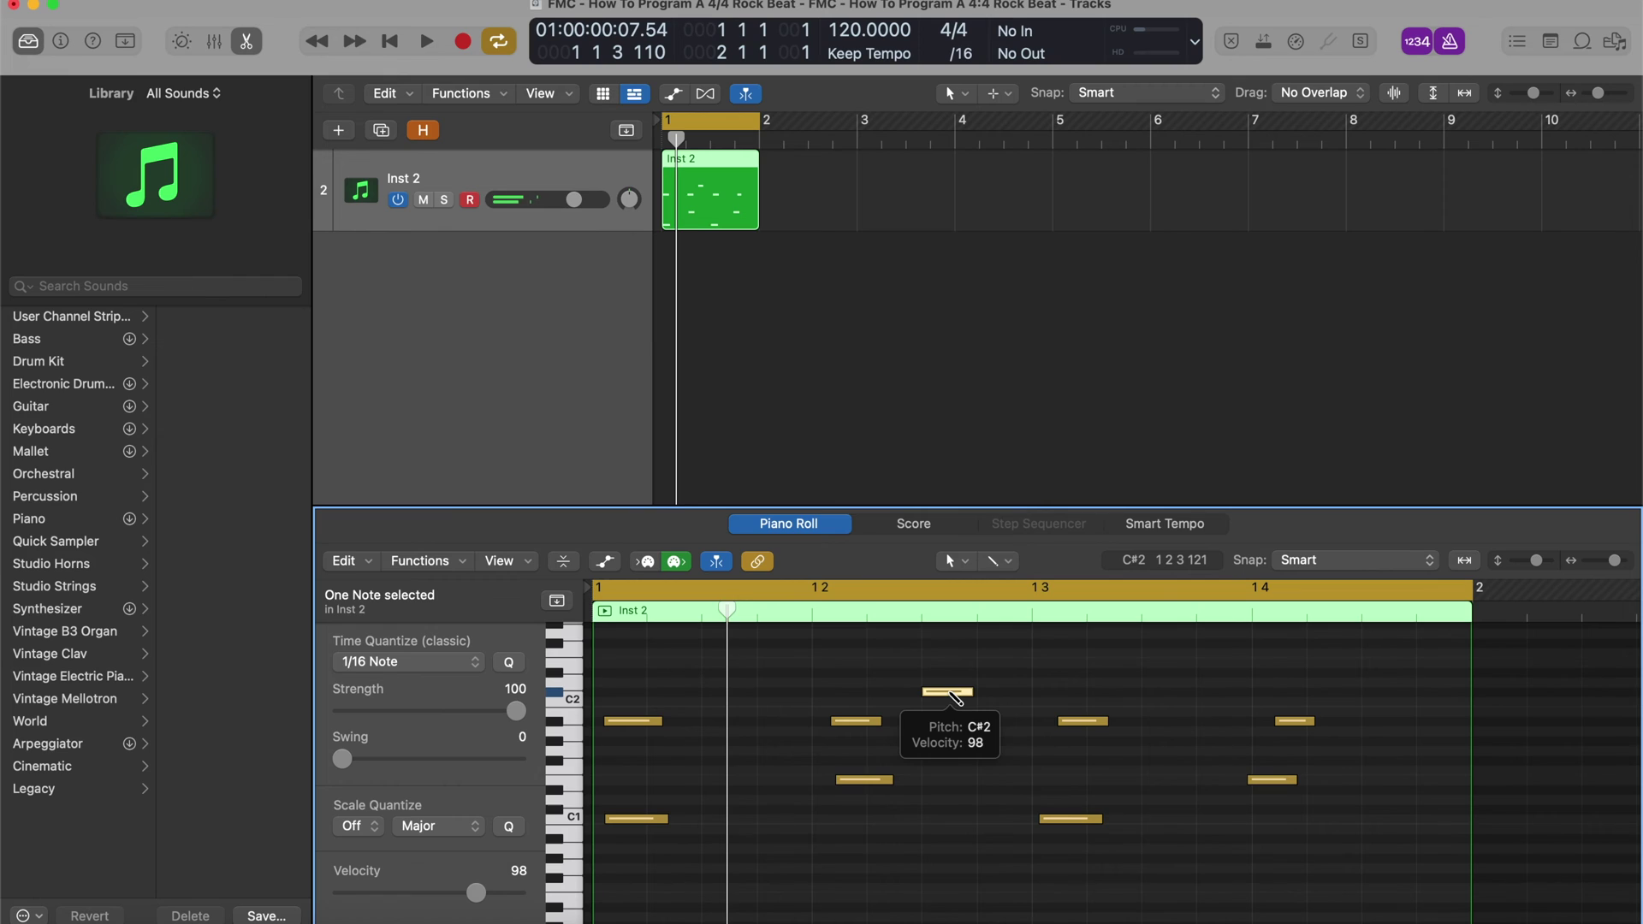
{"action": "double_click", "coordinate": [947, 691]}
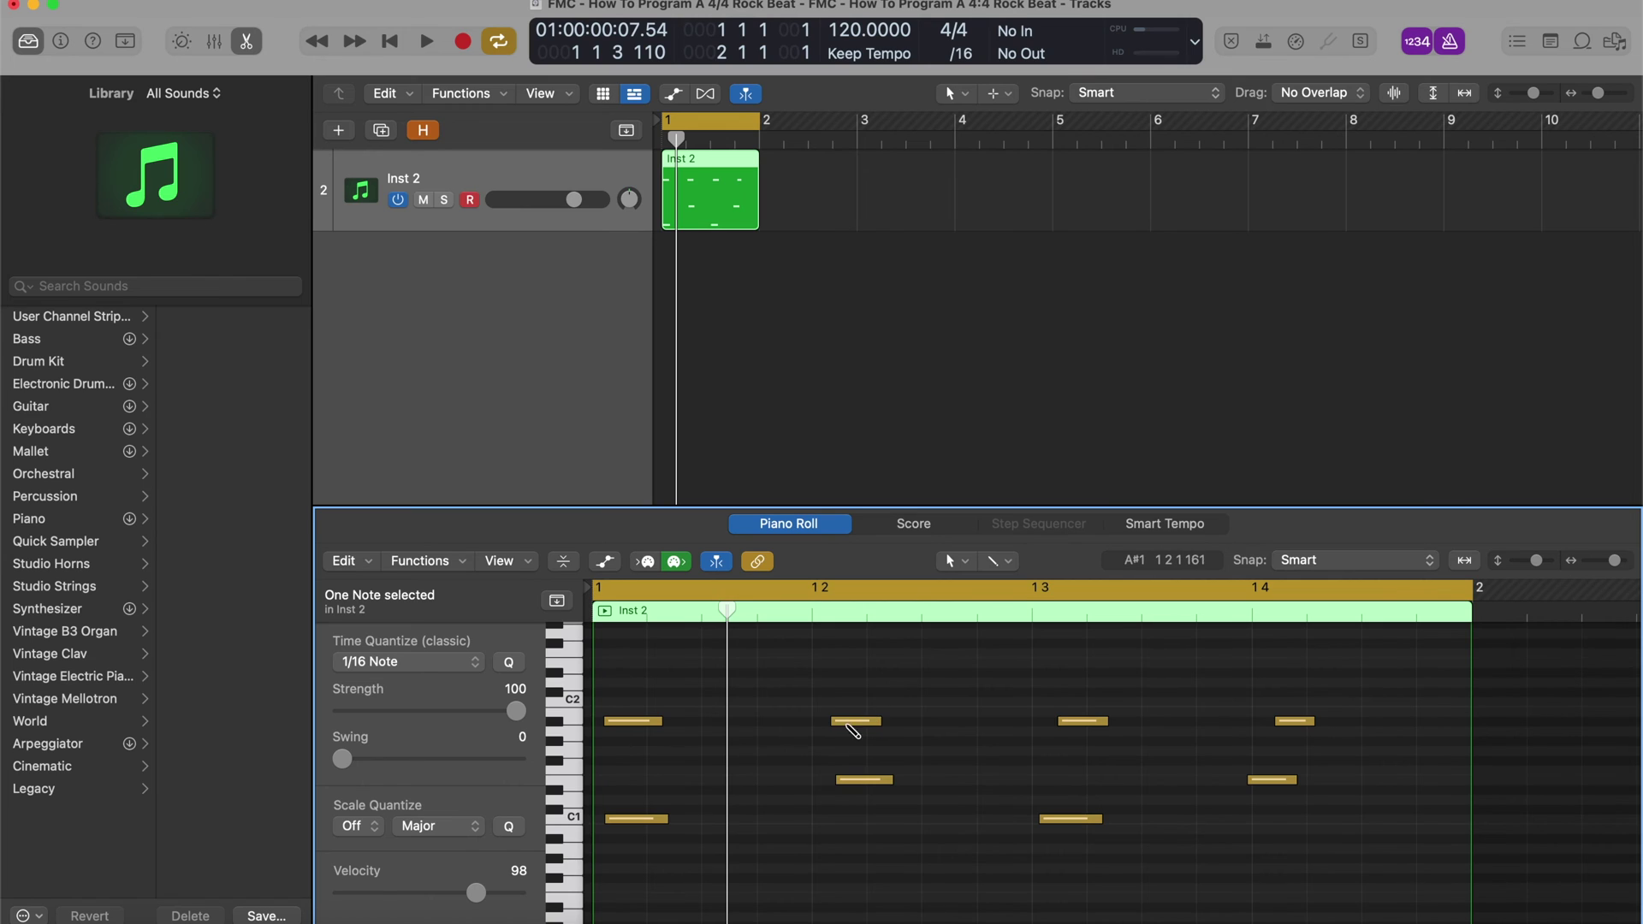
{"action": "double_click", "coordinate": [855, 721]}
{"action": "left_click", "coordinate": [853, 722]}
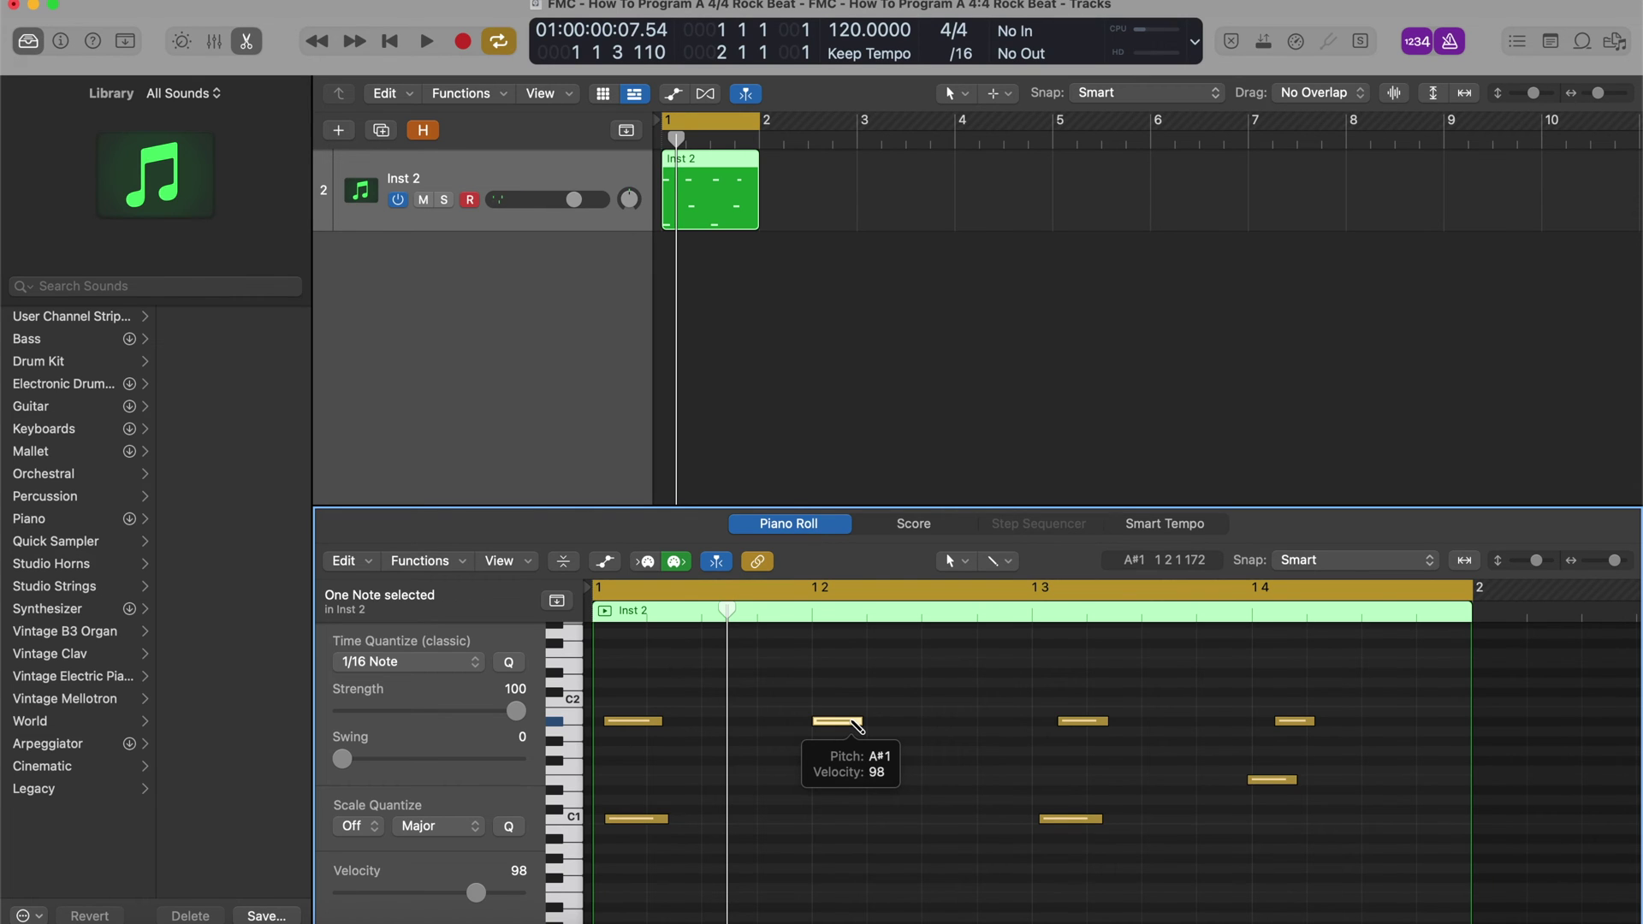
{"action": "left_click_drag", "start_coordinate": [855, 725], "coordinate": [886, 783]}
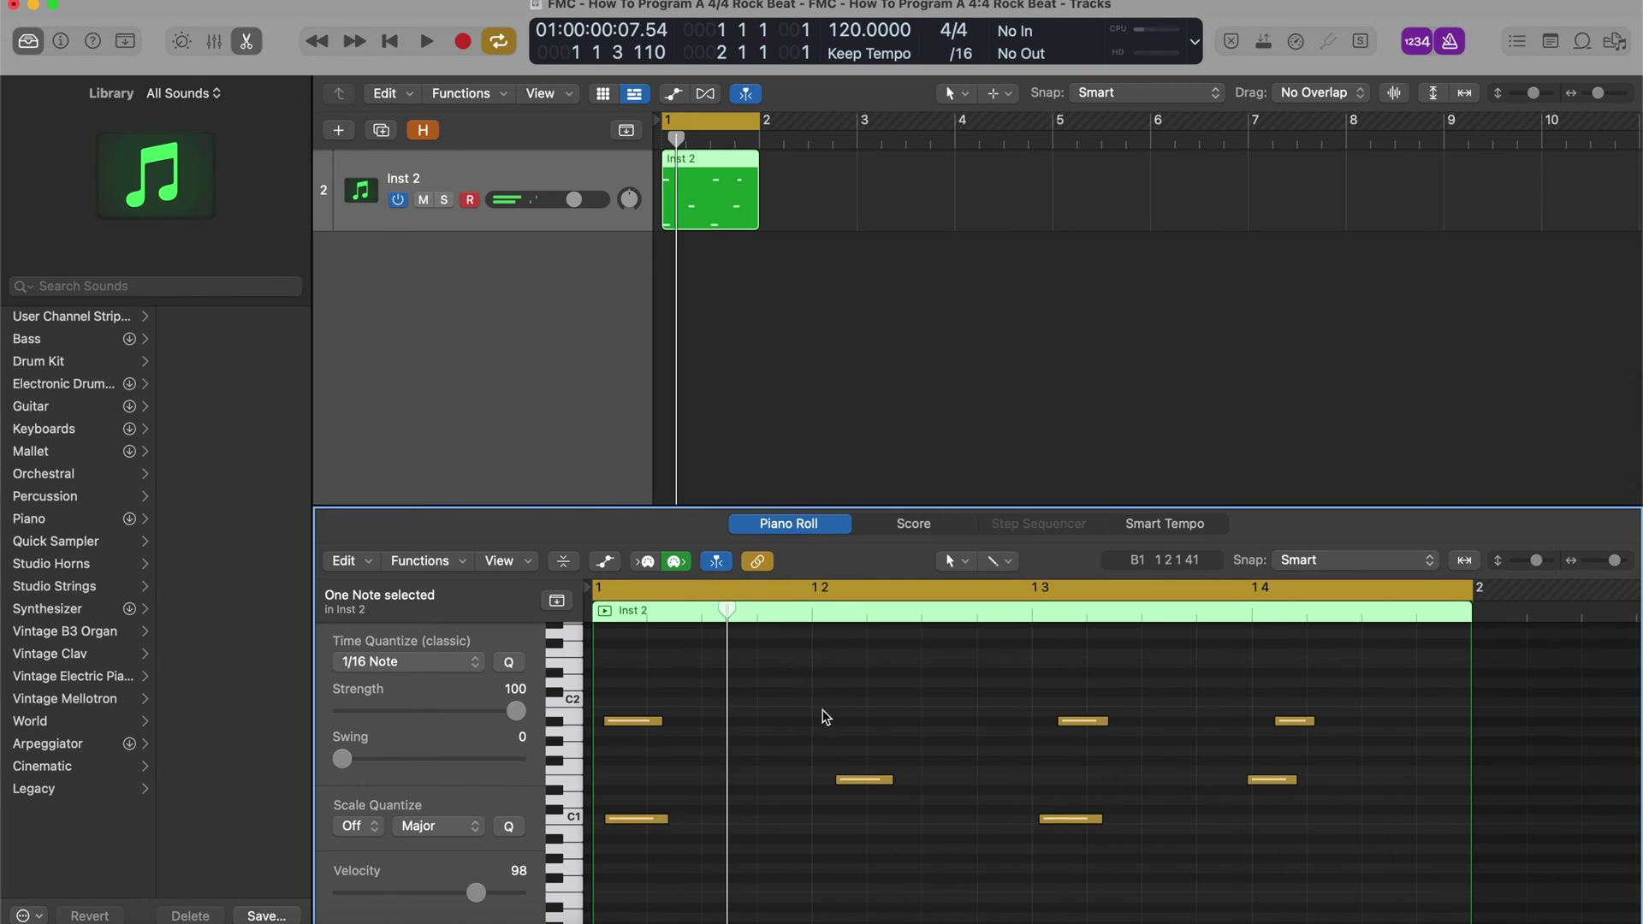
{"action": "left_click", "coordinate": [830, 721], "text": "super"}
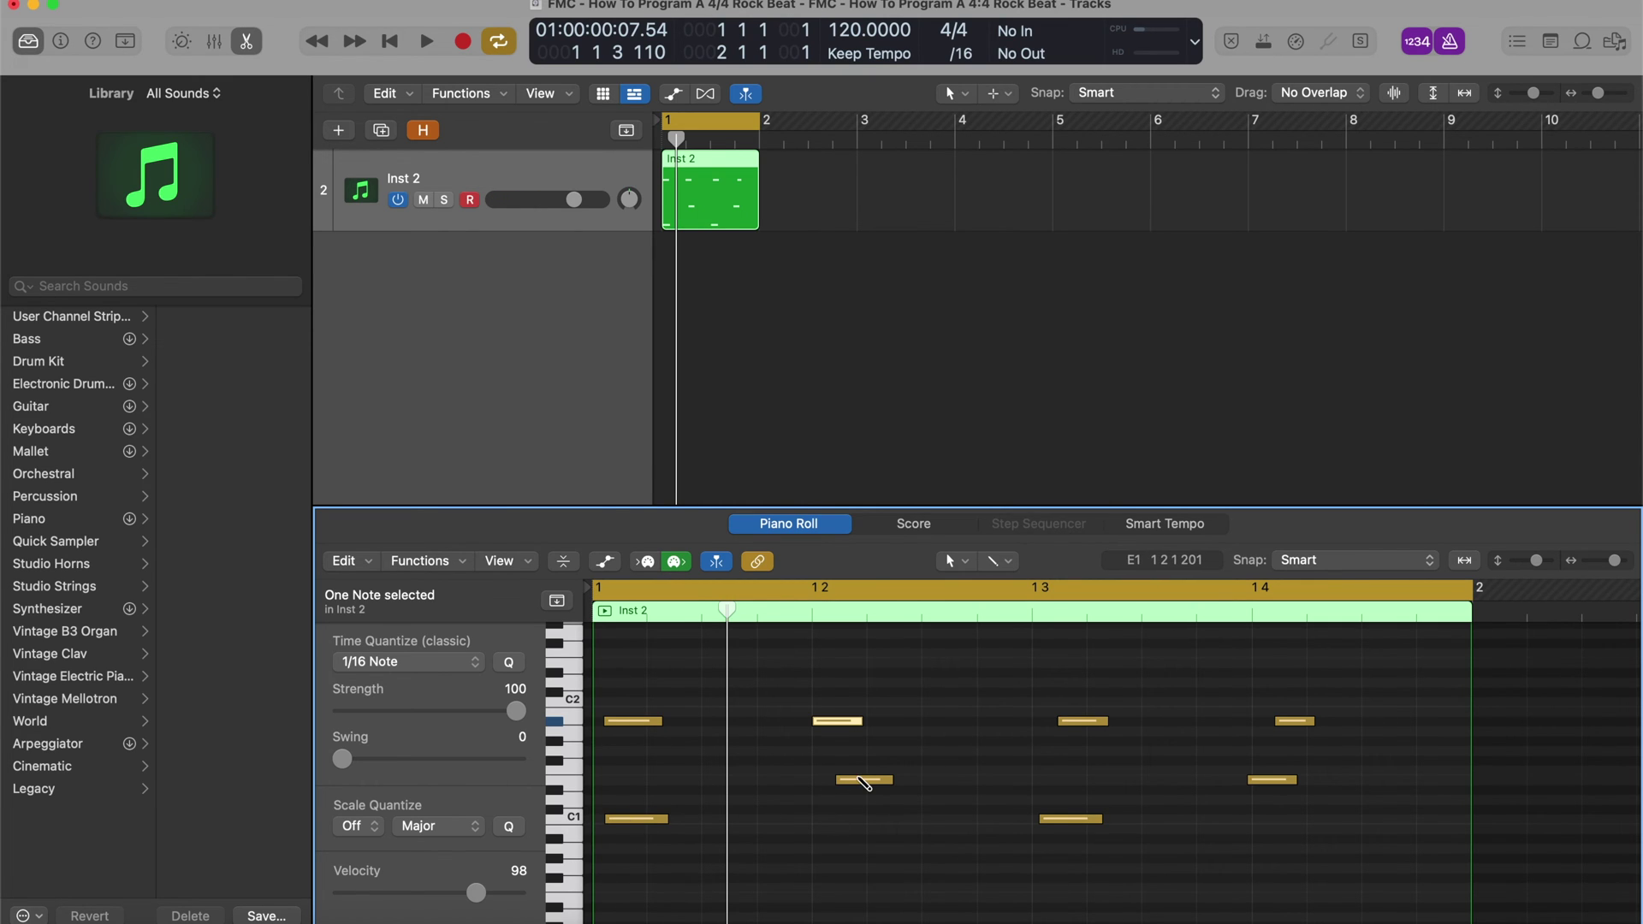
Redraw the E1 snare on beat 2, snap the first kick to bar 1, and redraw the beat-3 kick.
{"action": "left_click", "coordinate": [863, 780], "text": "super"}
{"action": "left_click", "coordinate": [831, 780]}
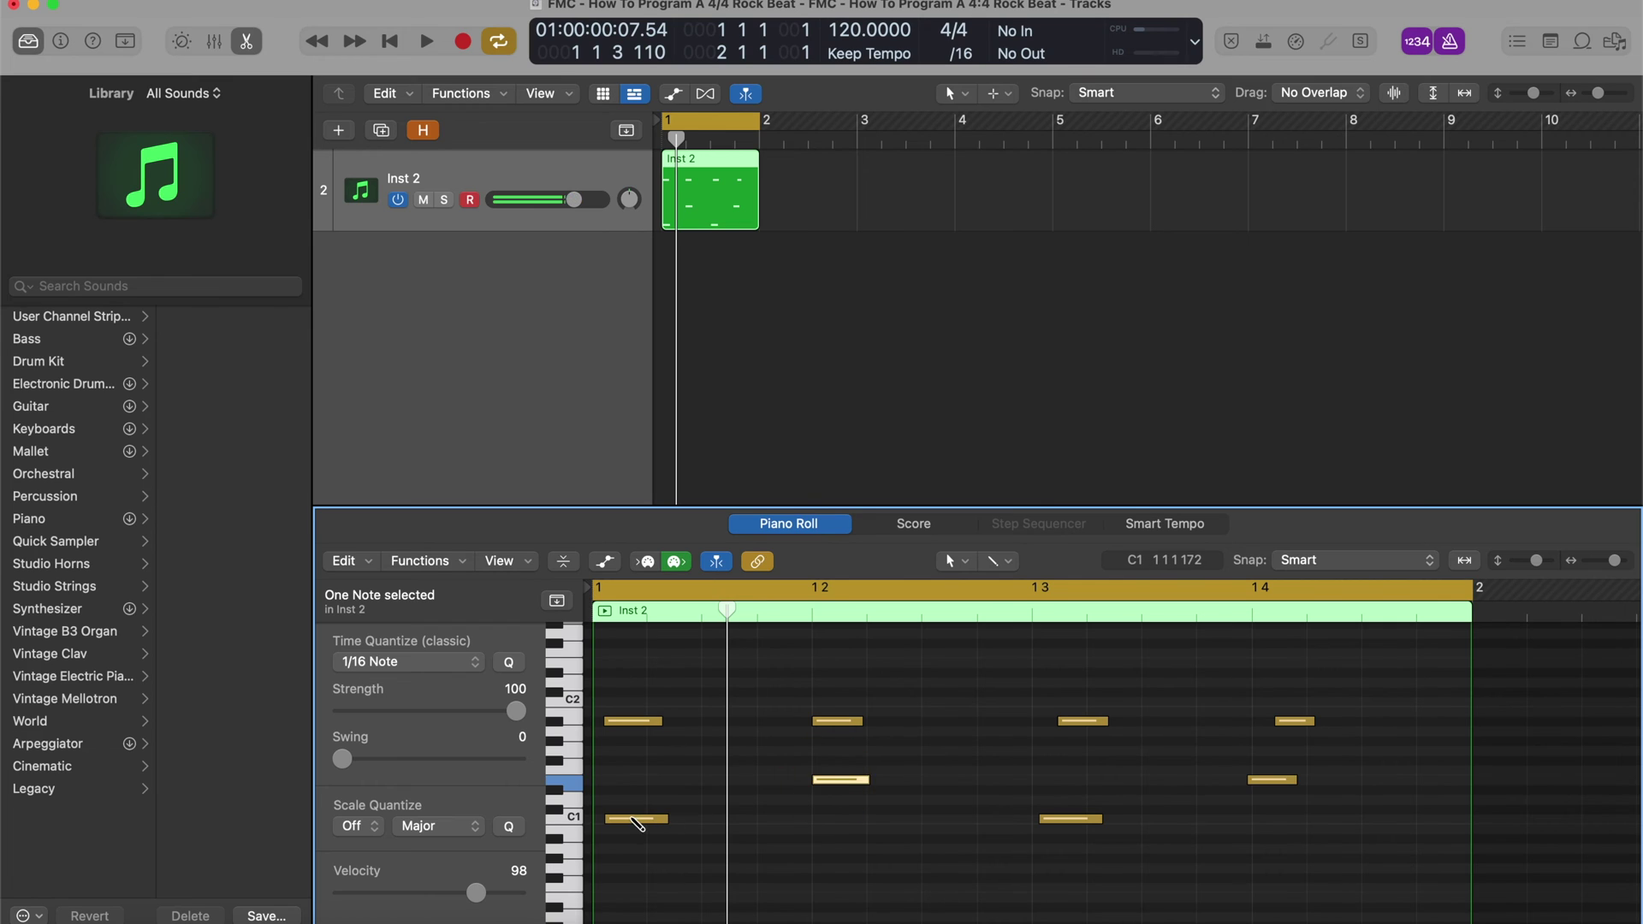
{"action": "left_click_drag", "start_coordinate": [626, 820], "coordinate": [615, 818]}
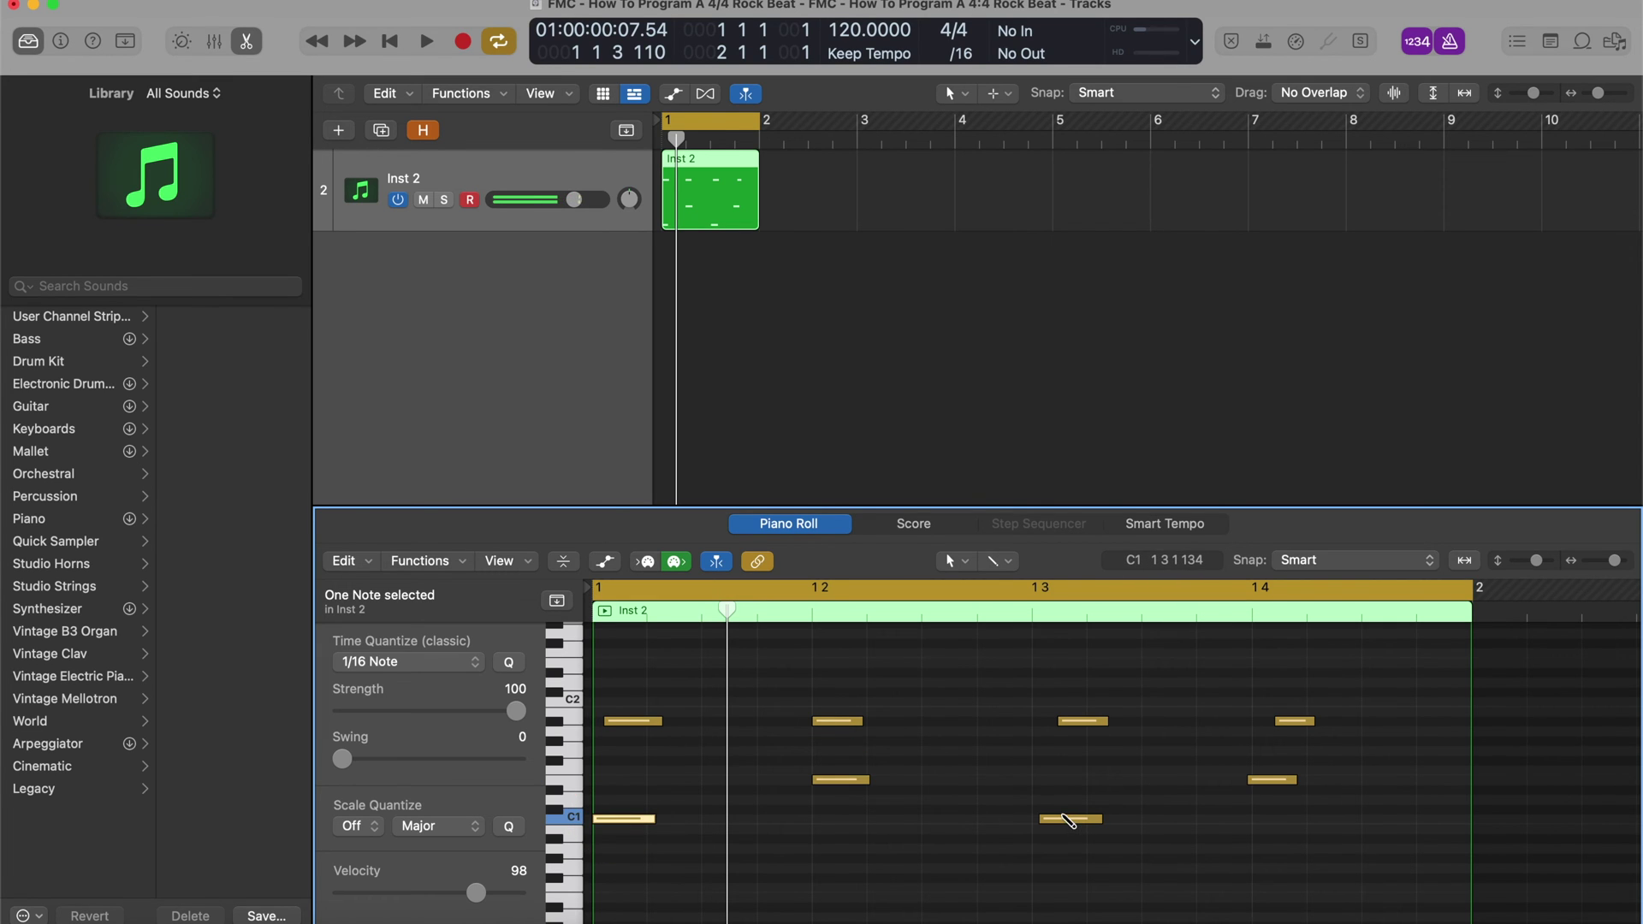
{"action": "left_click", "coordinate": [1064, 820], "text": "super"}
{"action": "left_click", "coordinate": [1064, 819]}
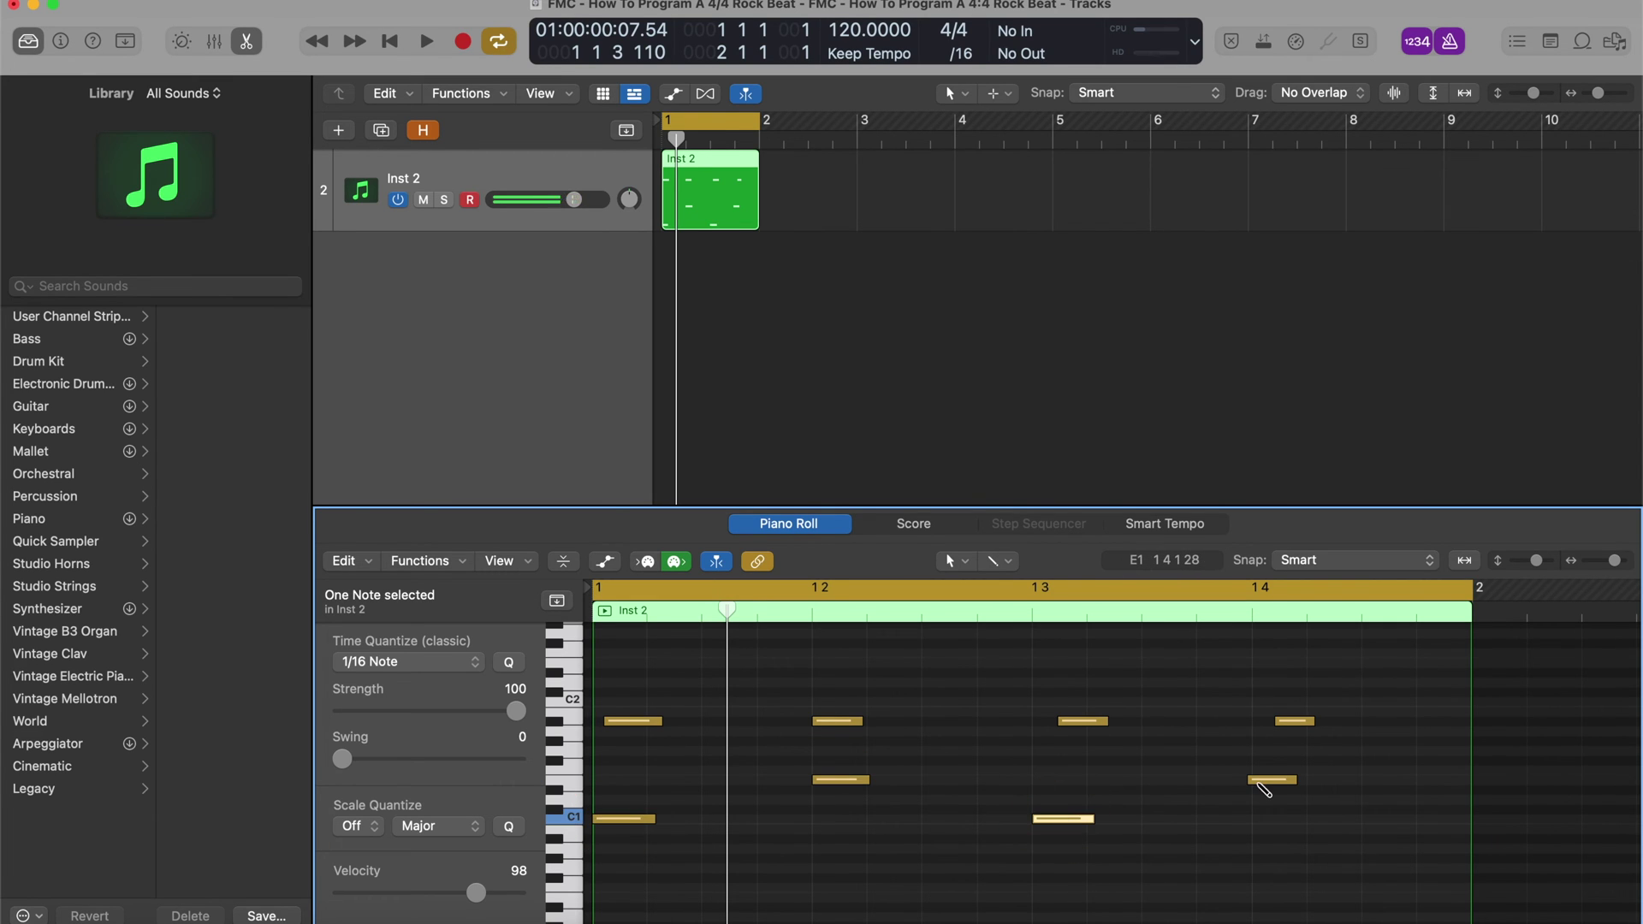
Nudge the beat-4 snare and align the hi-hats onto beats 1, 3 and 4.
{"action": "left_click_drag", "start_coordinate": [1258, 780], "coordinate": [1263, 779]}
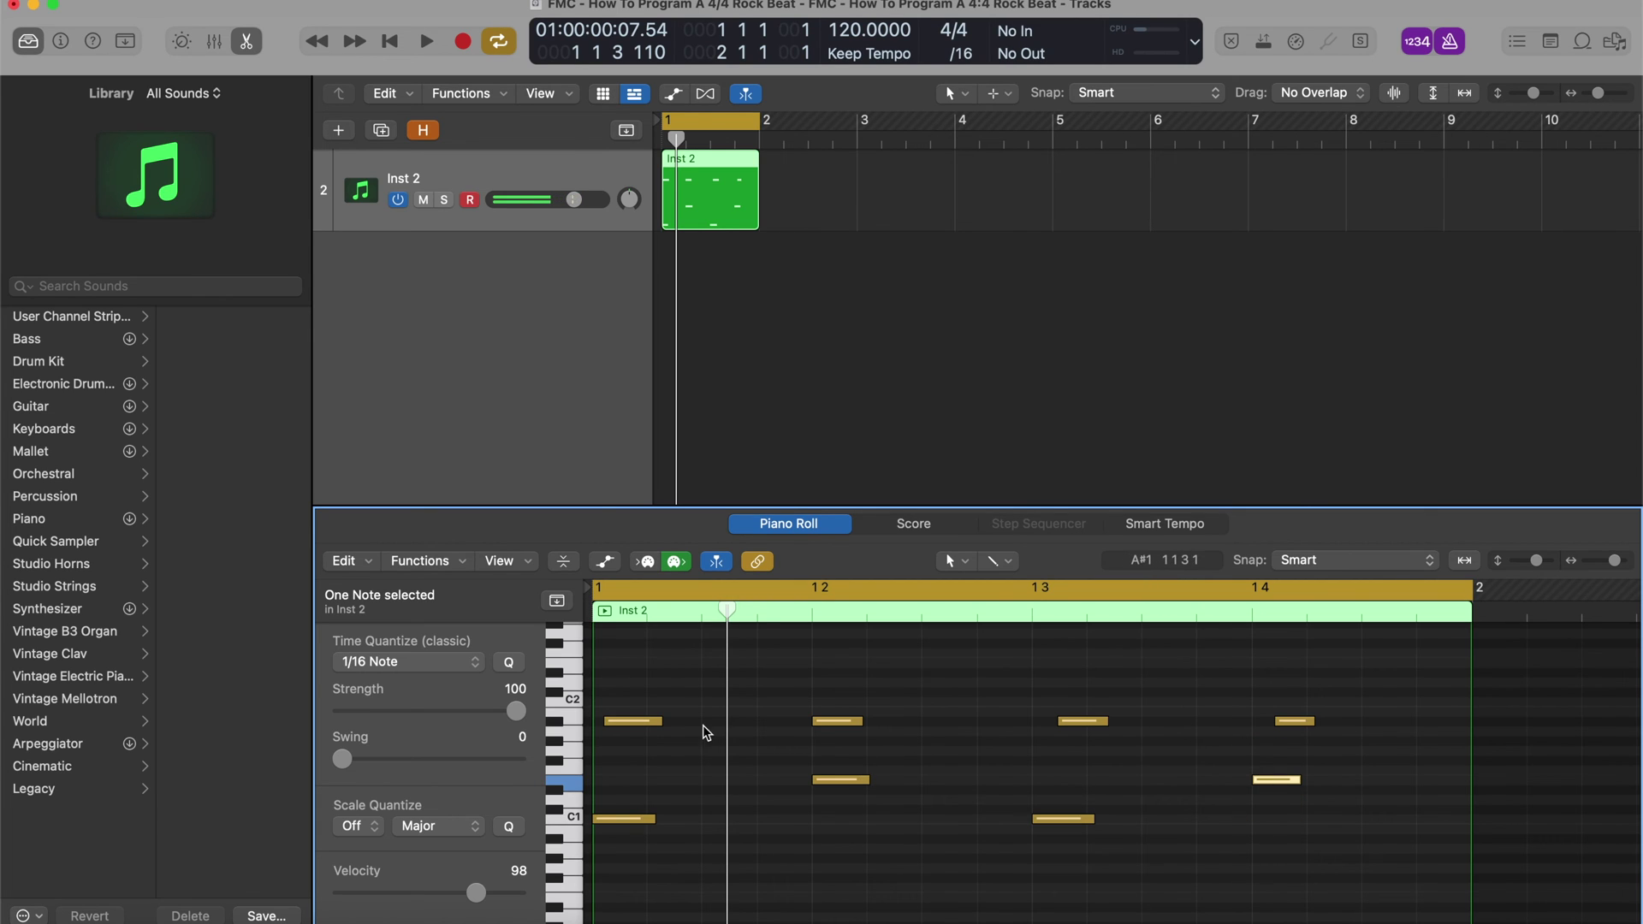
{"action": "left_click_drag", "start_coordinate": [626, 729], "coordinate": [614, 727]}
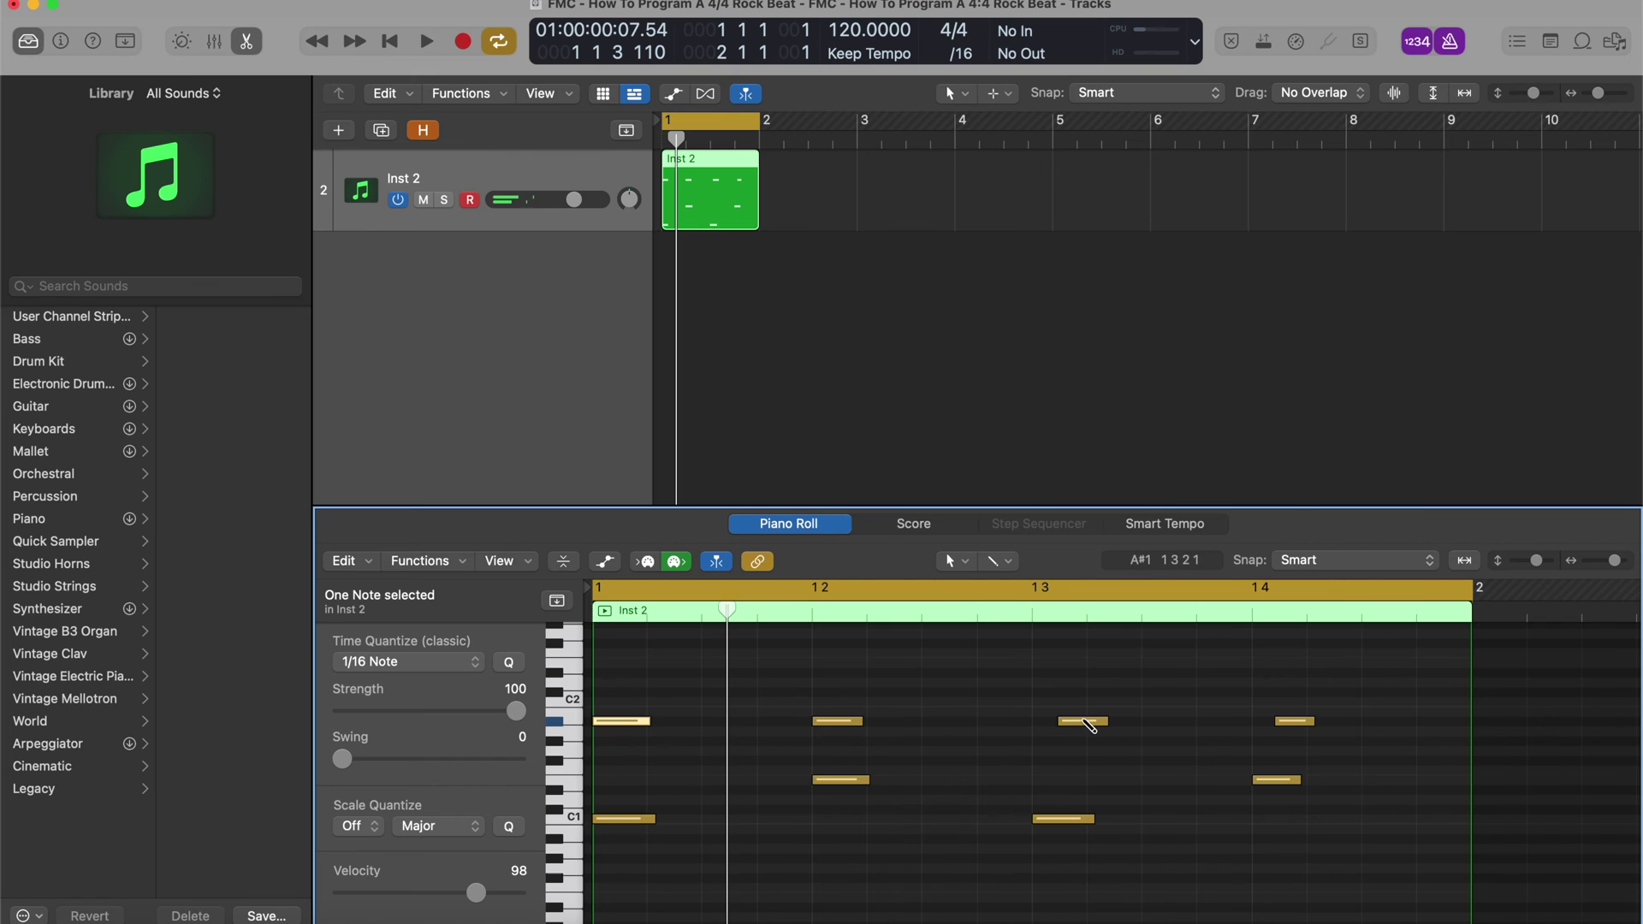
{"action": "left_click_drag", "start_coordinate": [1083, 721], "coordinate": [1057, 725]}
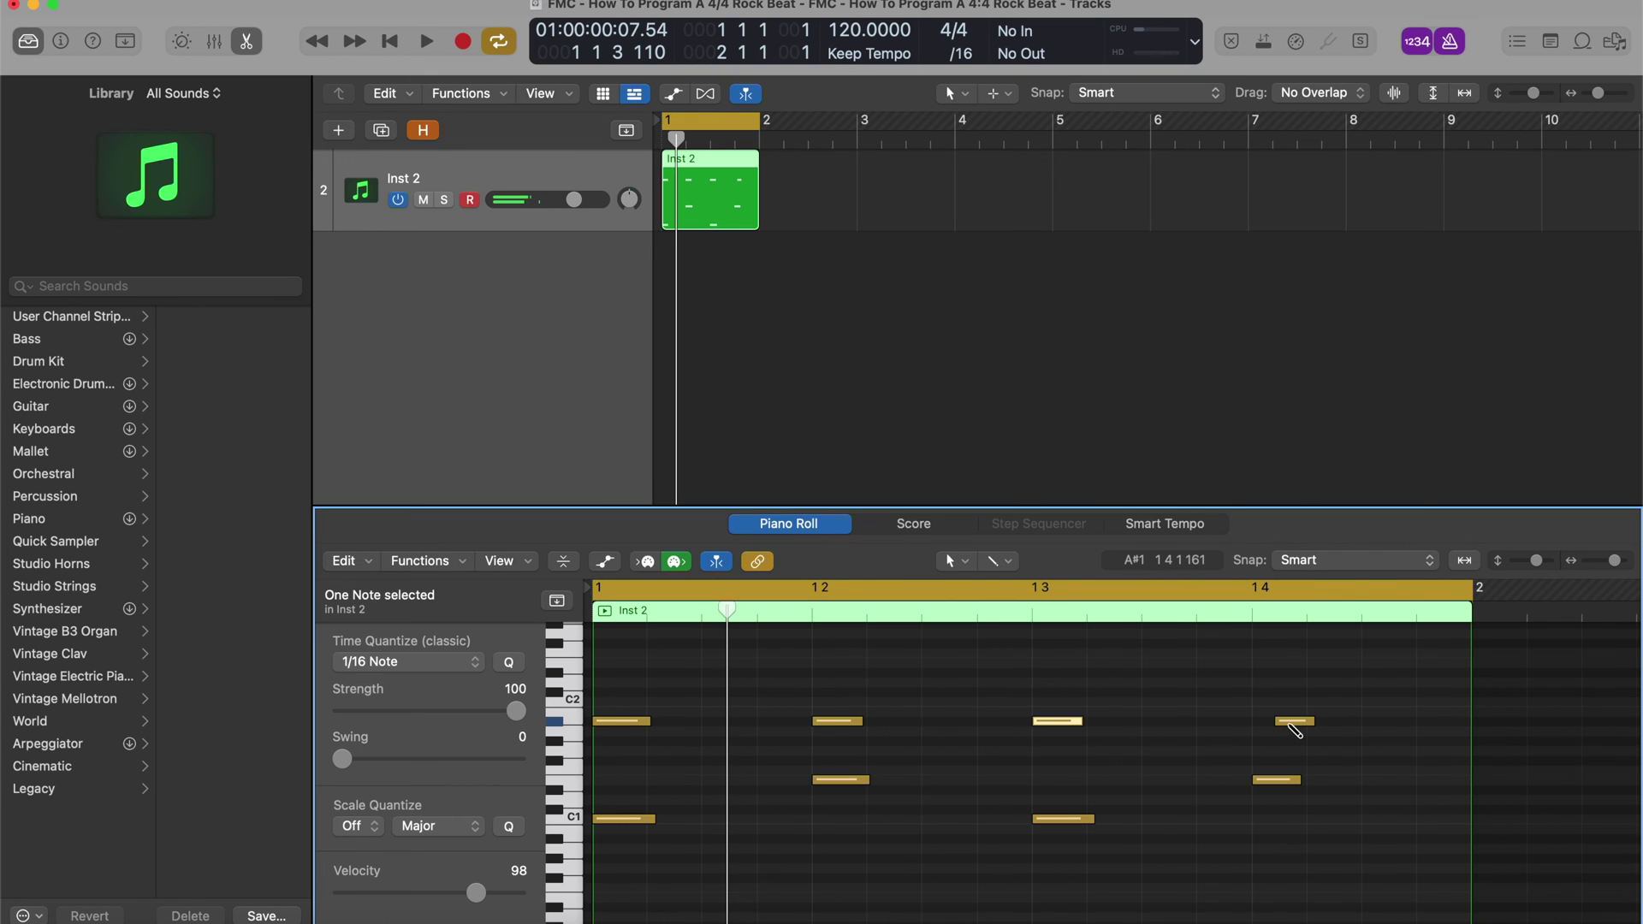
{"action": "left_click", "coordinate": [1291, 723]}
{"action": "left_click", "coordinate": [1258, 722]}
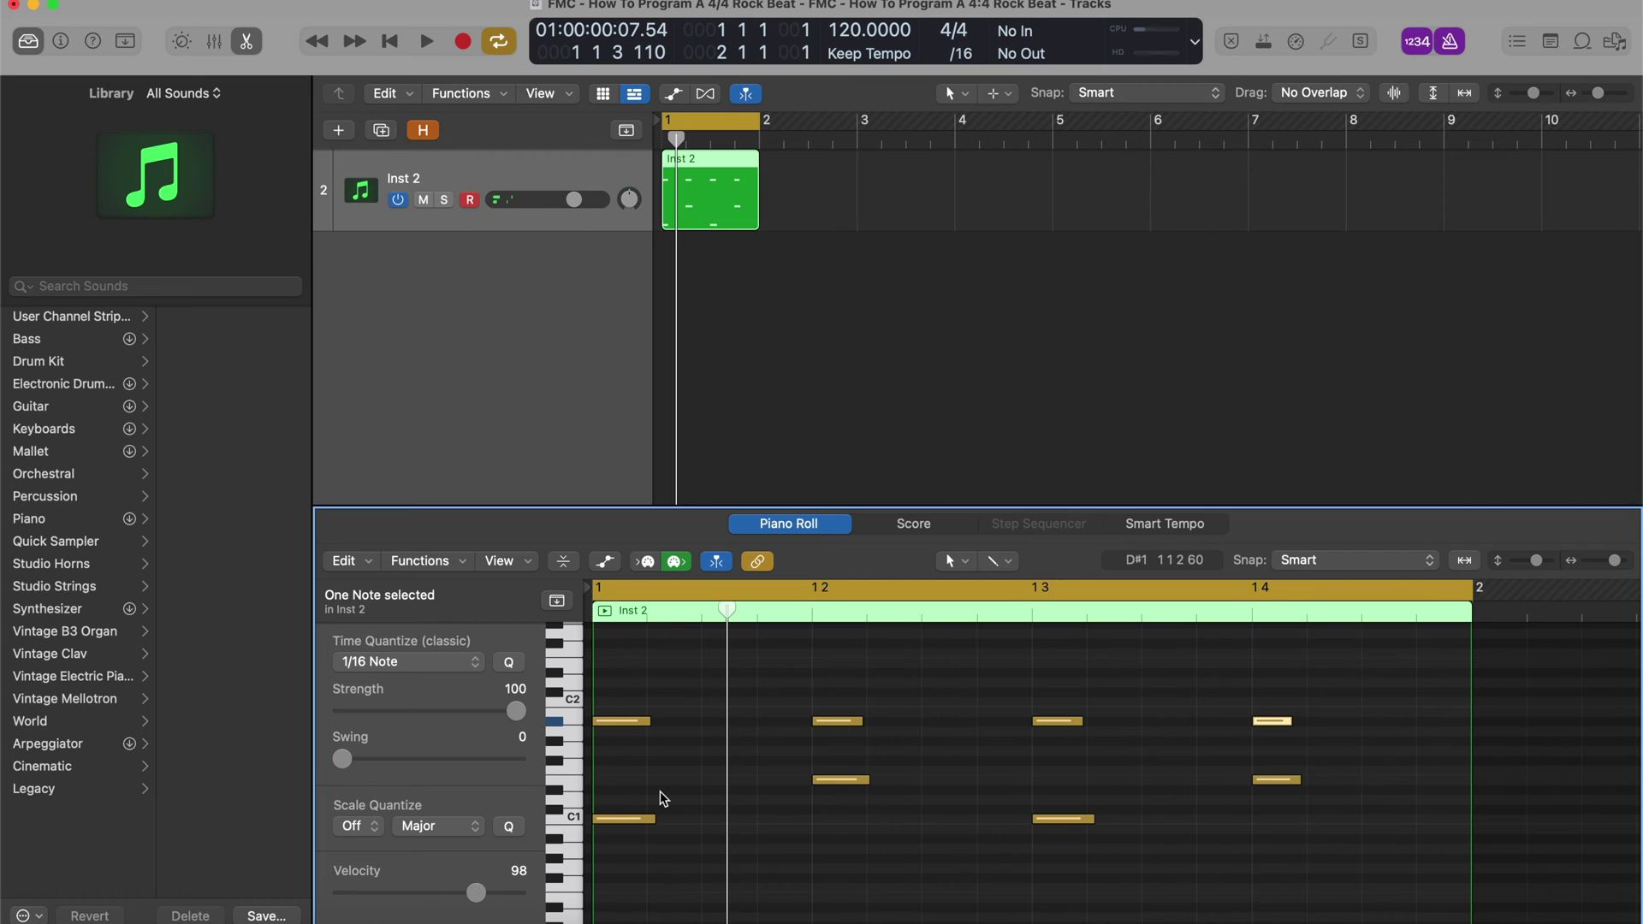
{"action": "key", "text": "space"}
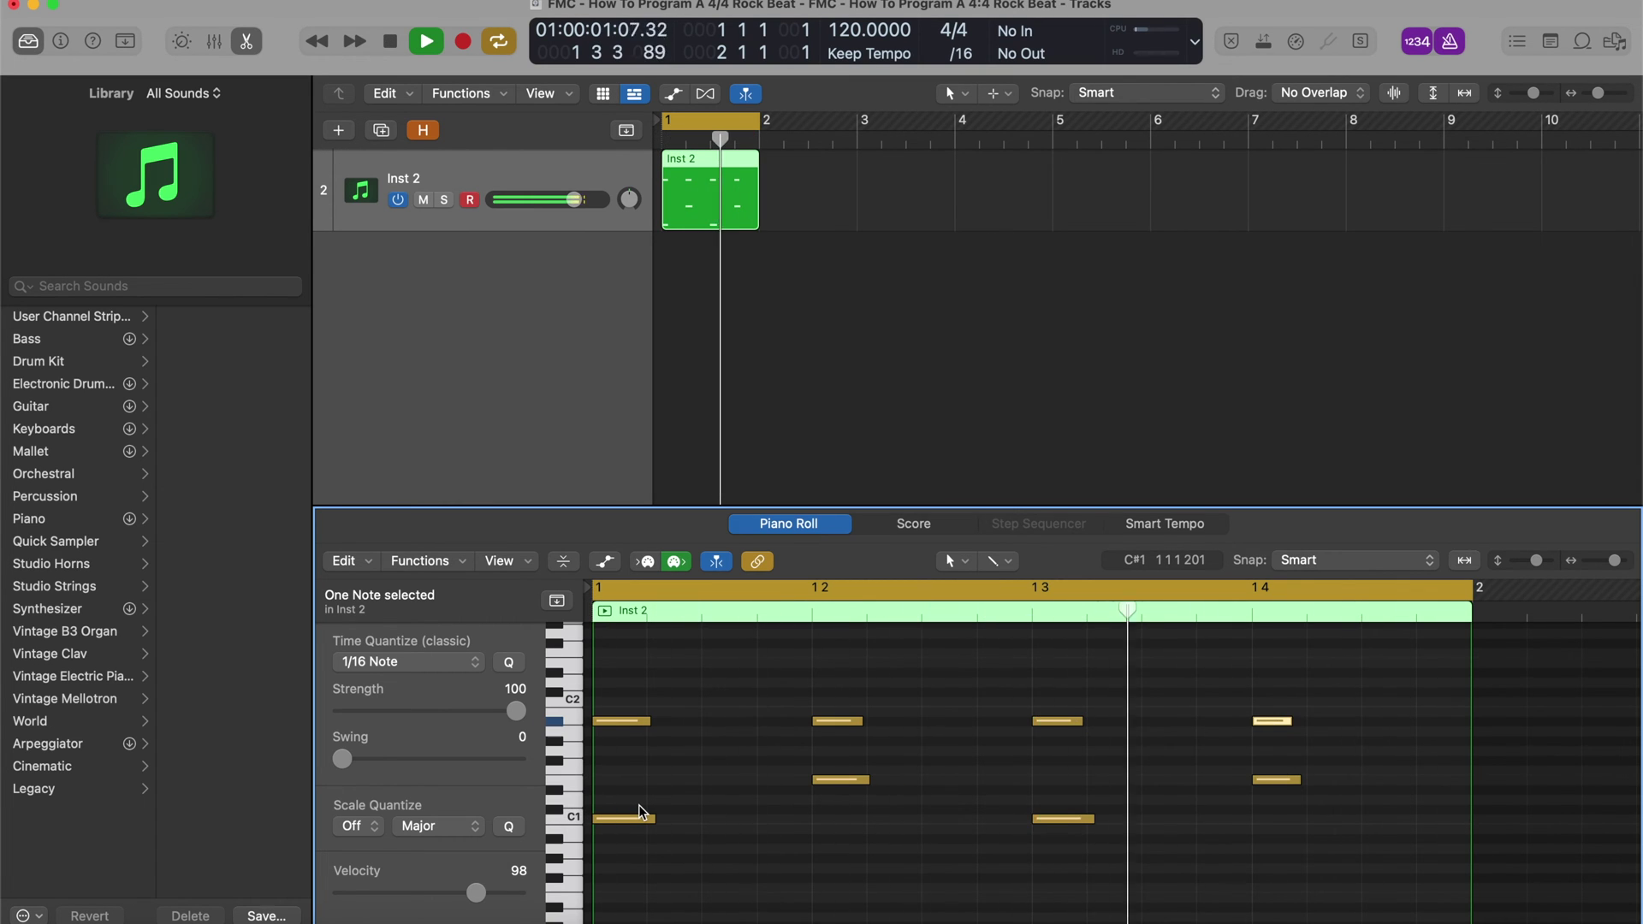
{"action": "key", "text": "space"}
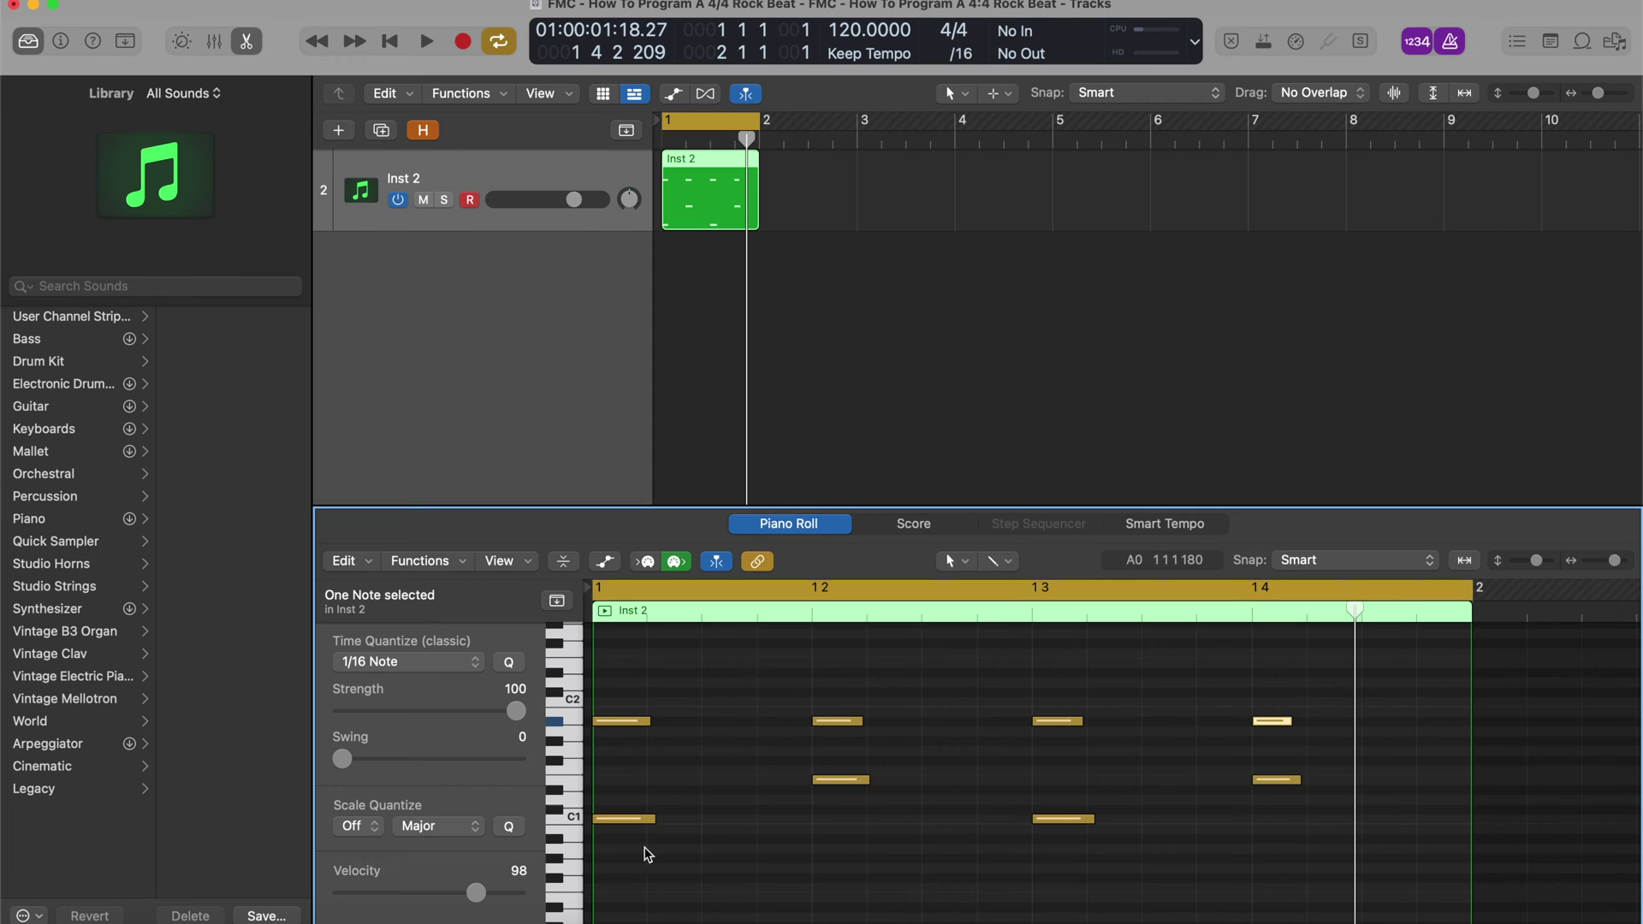
{"action": "scroll", "coordinate": [684, 804], "scroll_direction": "up", "scroll_amount": 2}
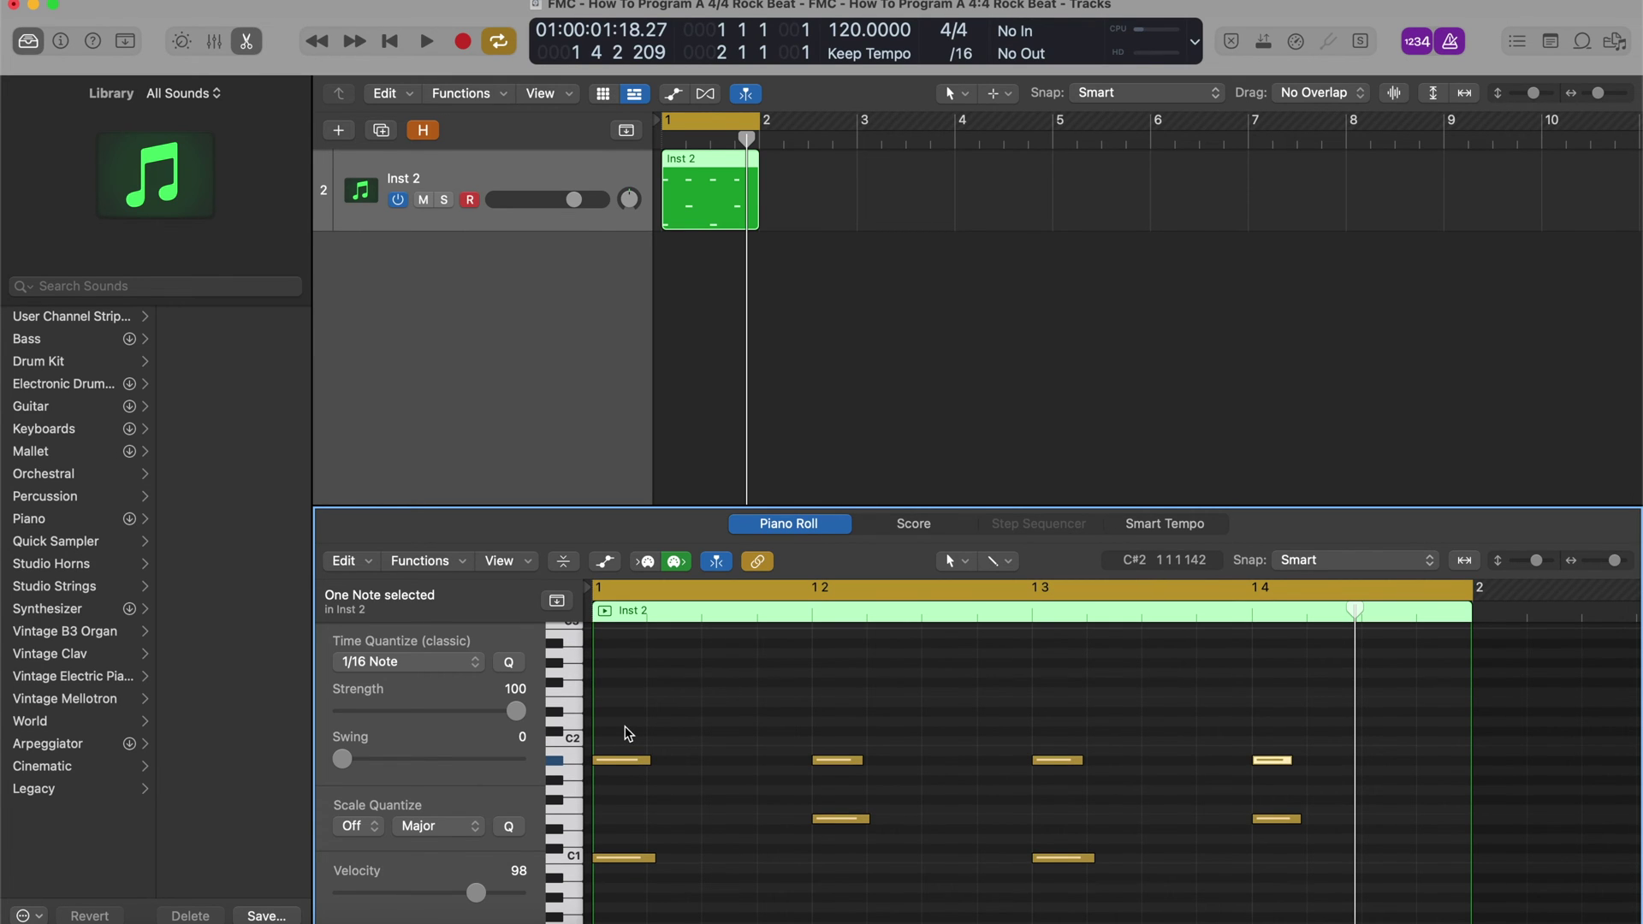
{"action": "key", "text": "Return"}
{"action": "key", "text": "period"}
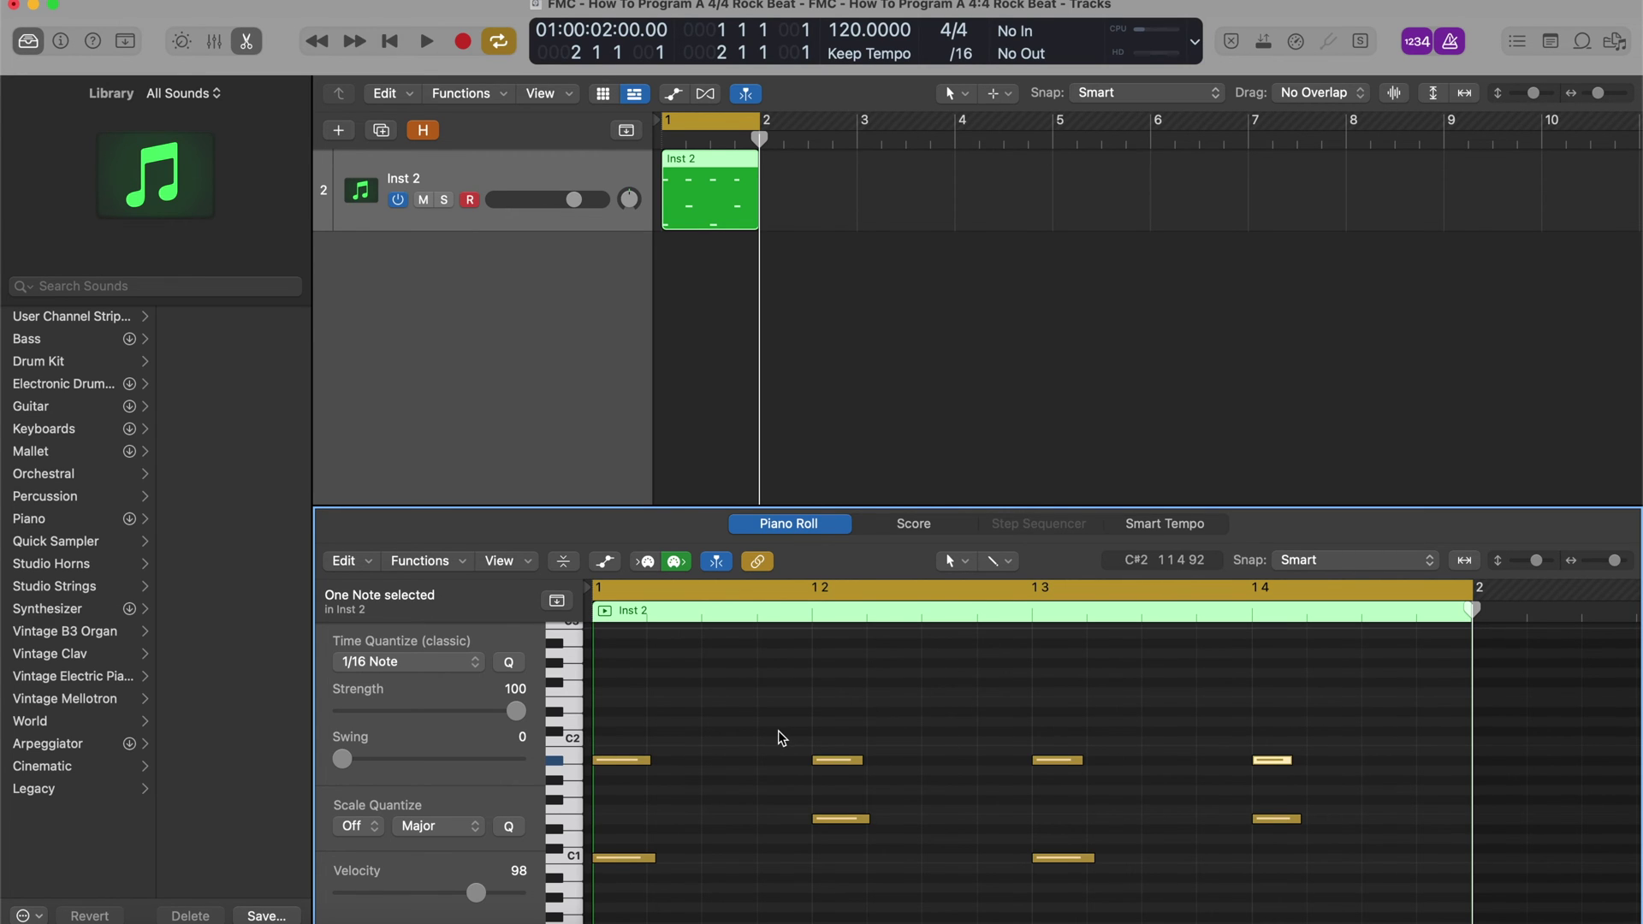
Select all four A#1 hi-hats, Option-drag copies one eighth note later, and play the beat back.
{"action": "left_click", "coordinate": [575, 762]}
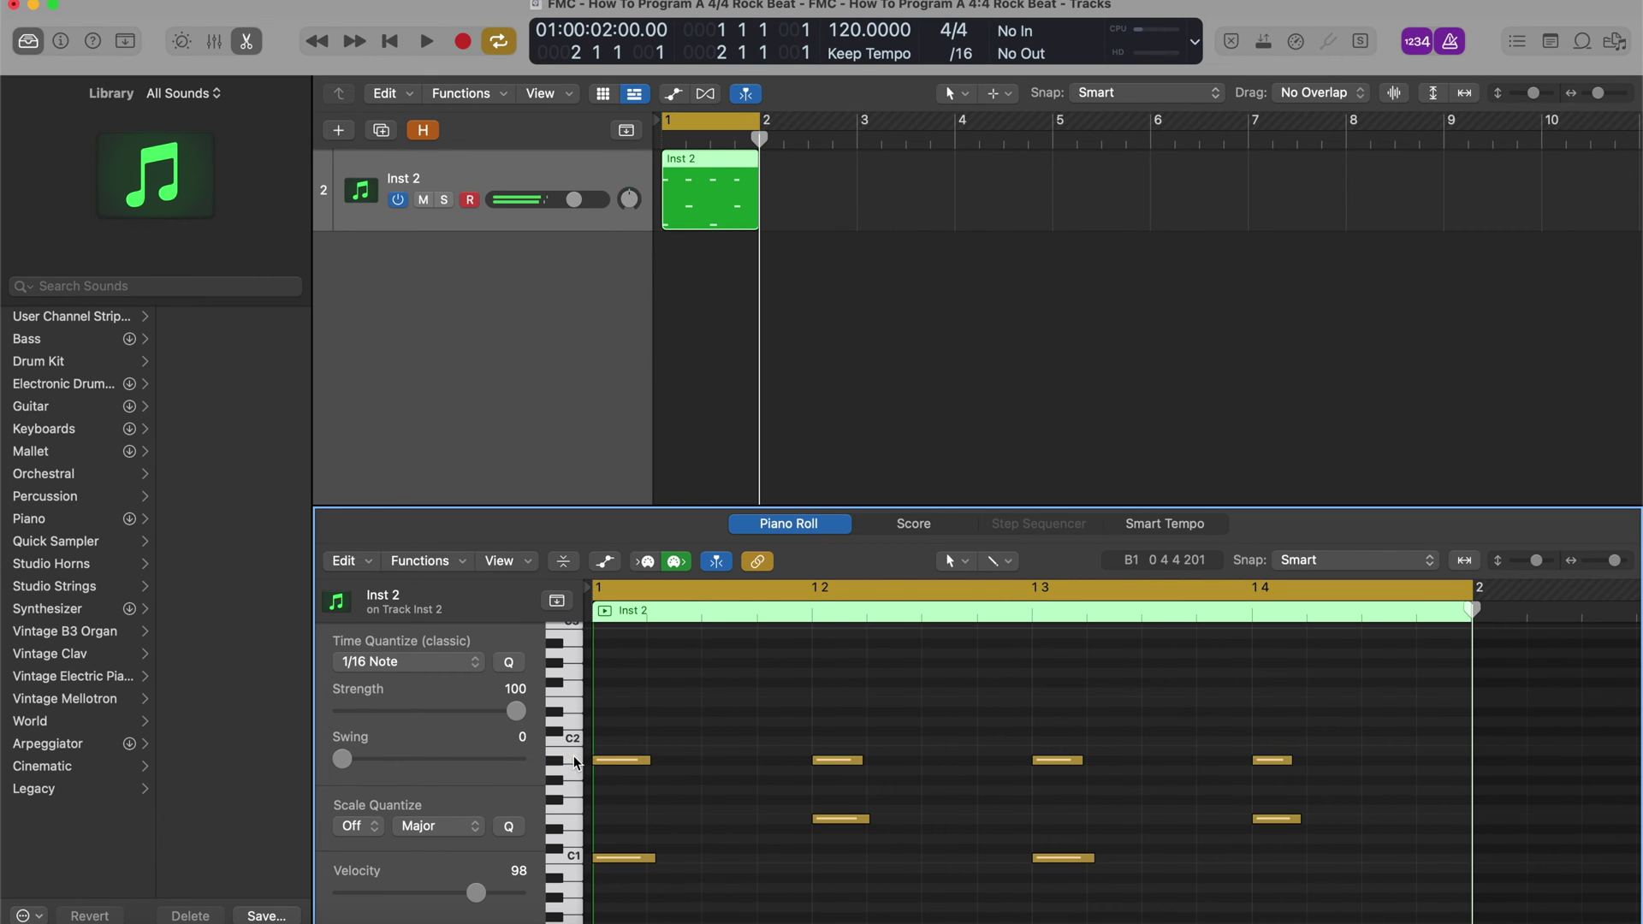
{"action": "left_click", "coordinate": [556, 762]}
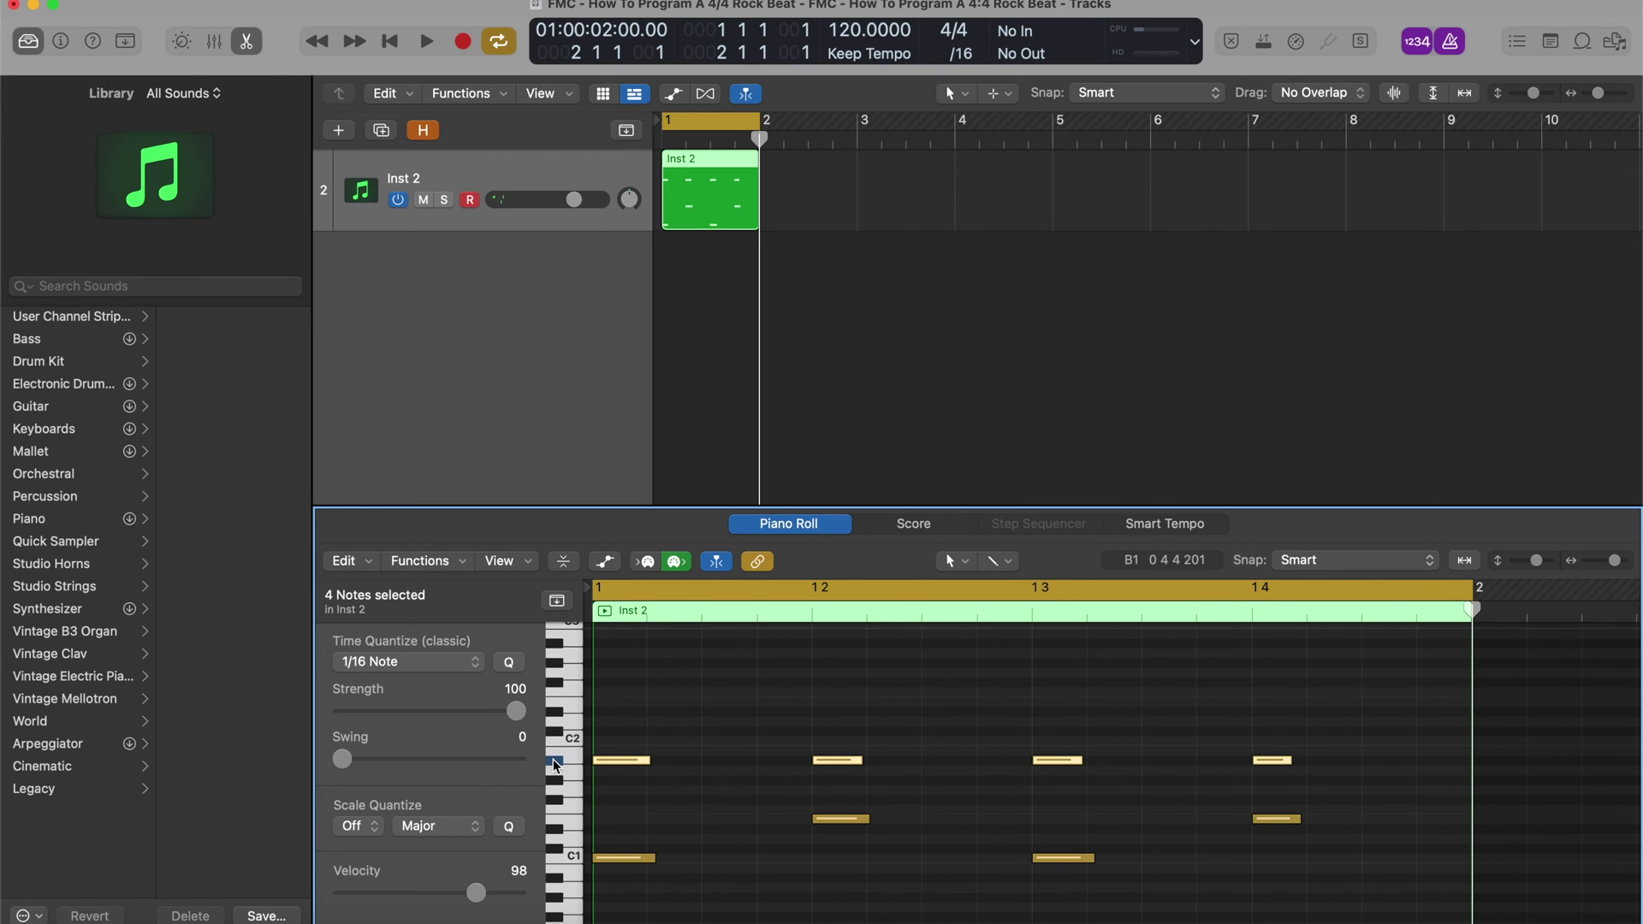
{"action": "left_click", "coordinate": [557, 764]}
{"action": "mouse_move", "coordinate": [622, 768]}
{"action": "left_click_drag", "start_coordinate": [622, 767], "coordinate": [736, 767]}
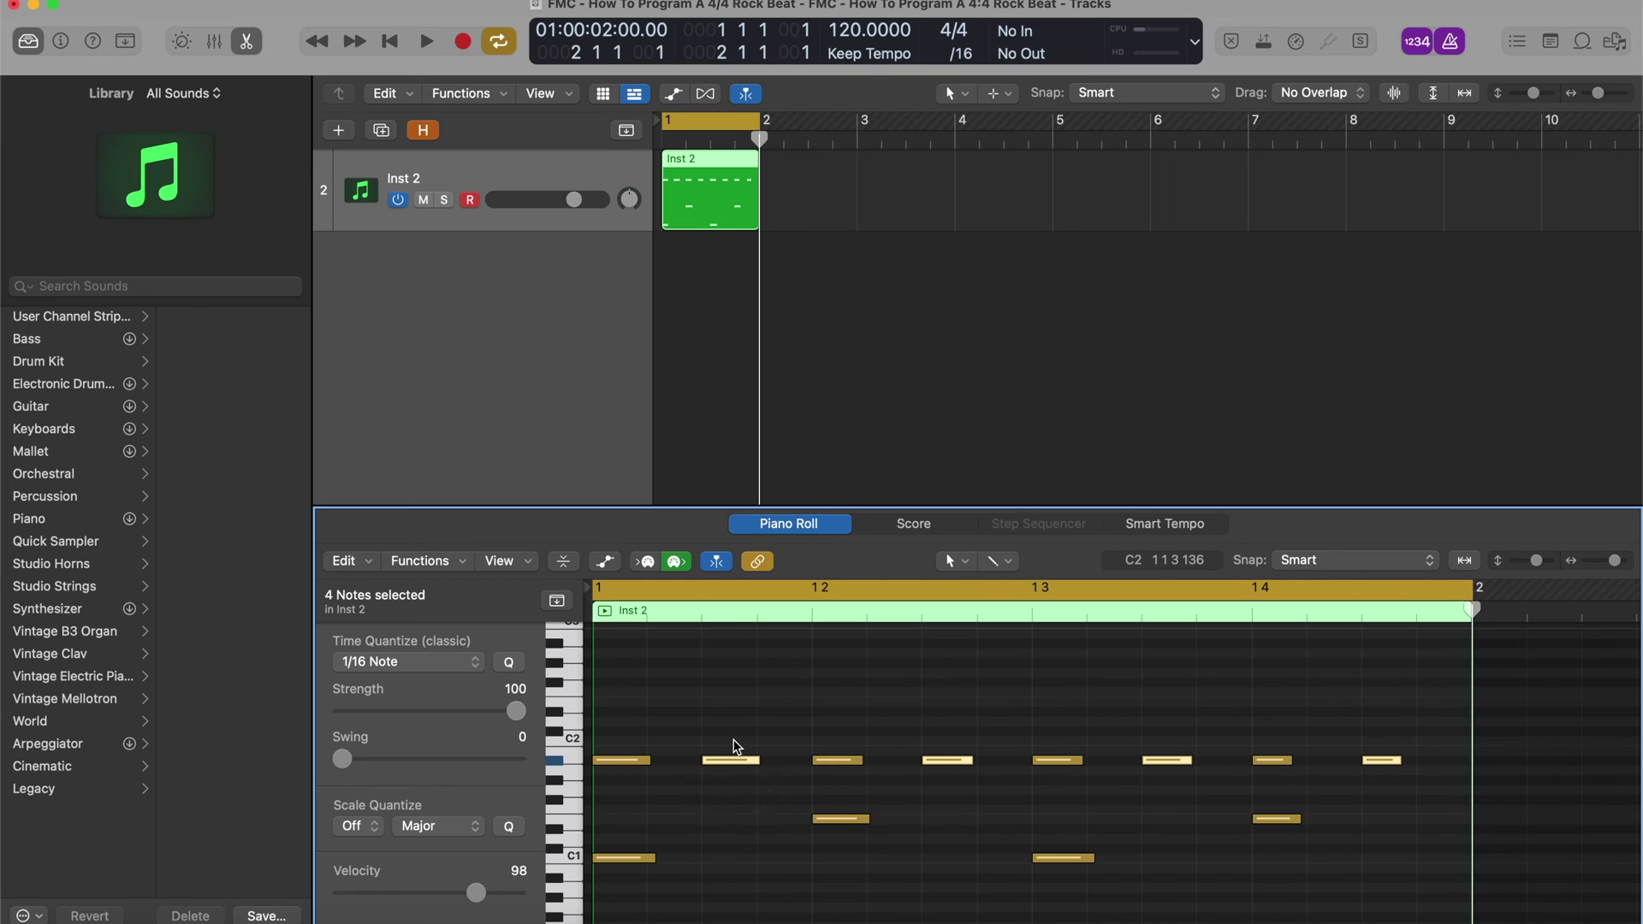
{"action": "key", "text": "space"}
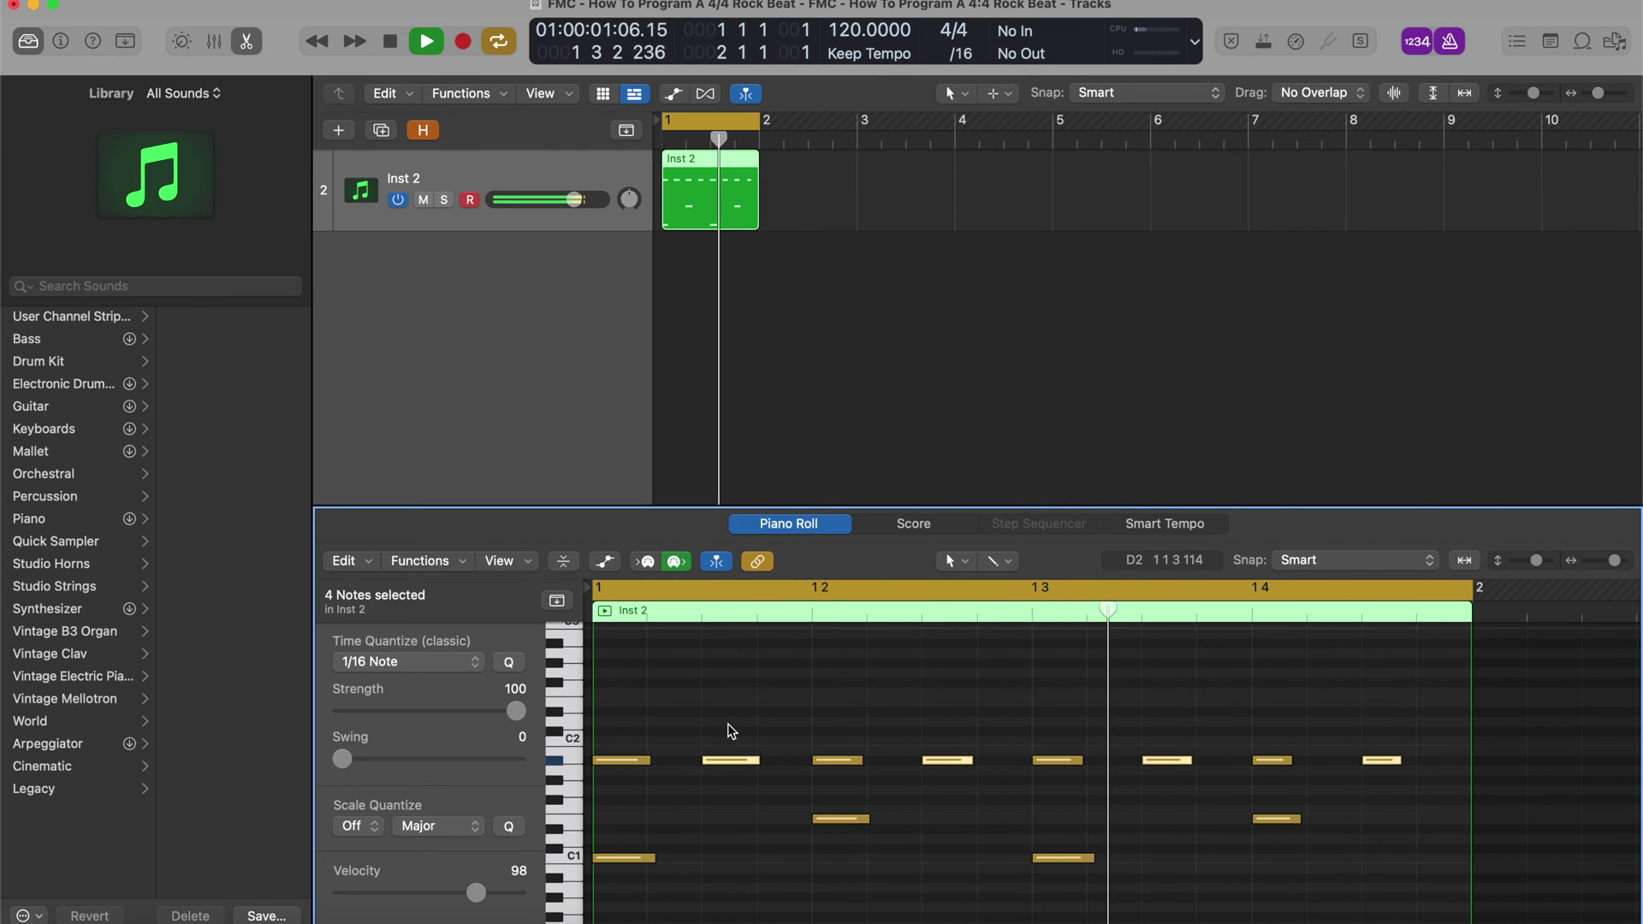
{"action": "key", "text": "space"}
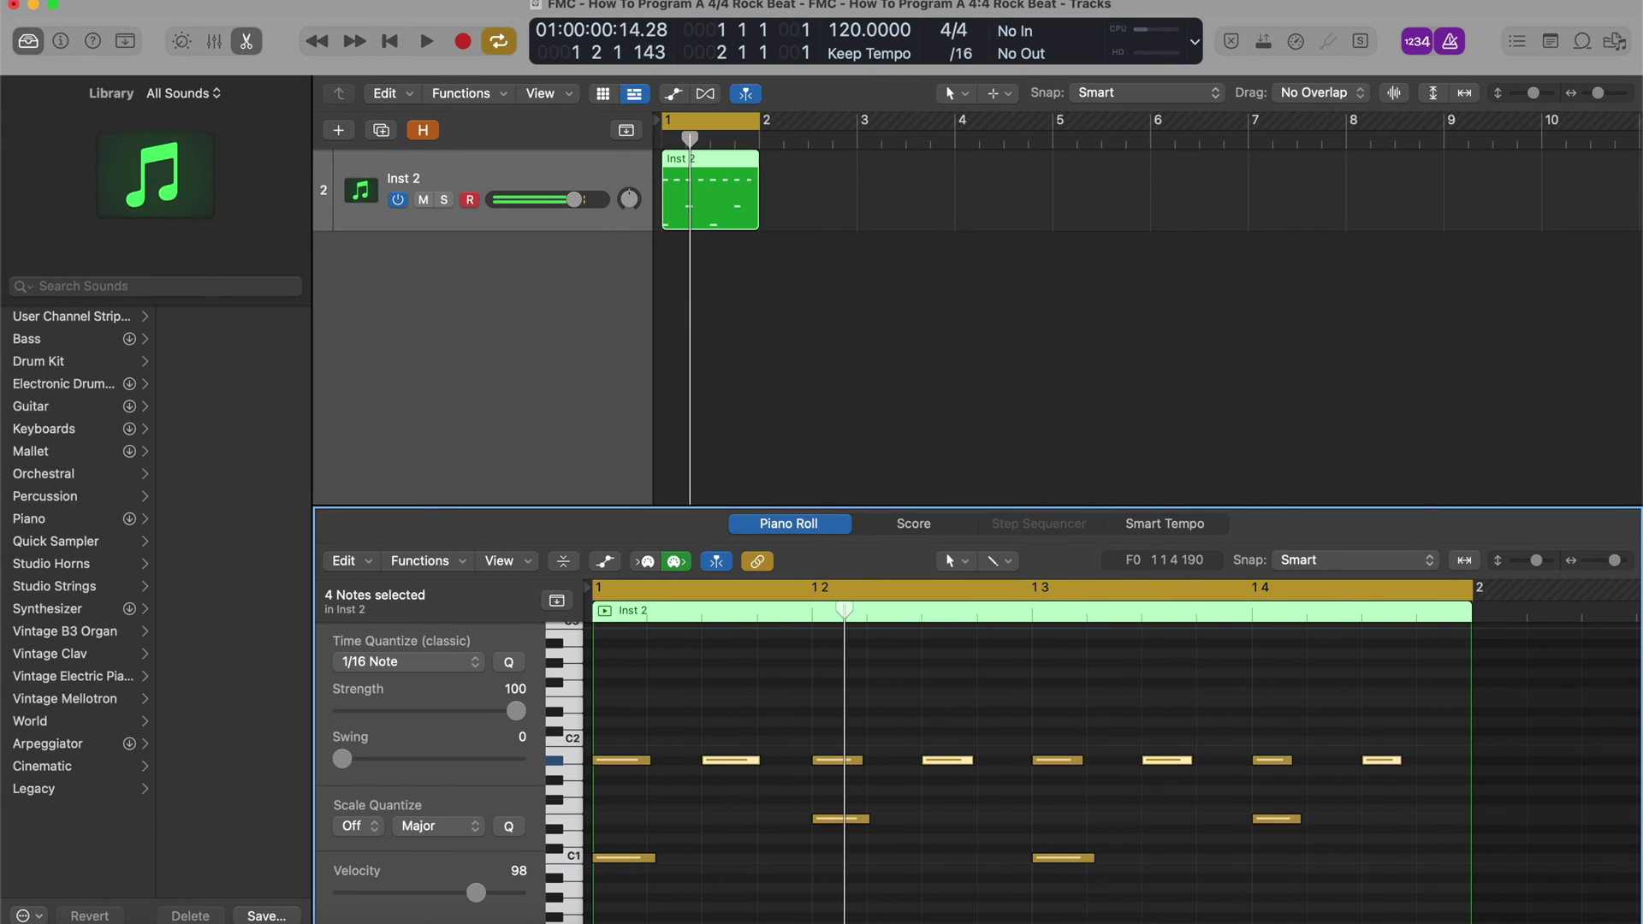
Fit bar 1 in view, browse Functions > MIDI Transform, then pick the Velocity Tool from the T menu.
{"action": "key", "text": "super+Left"}
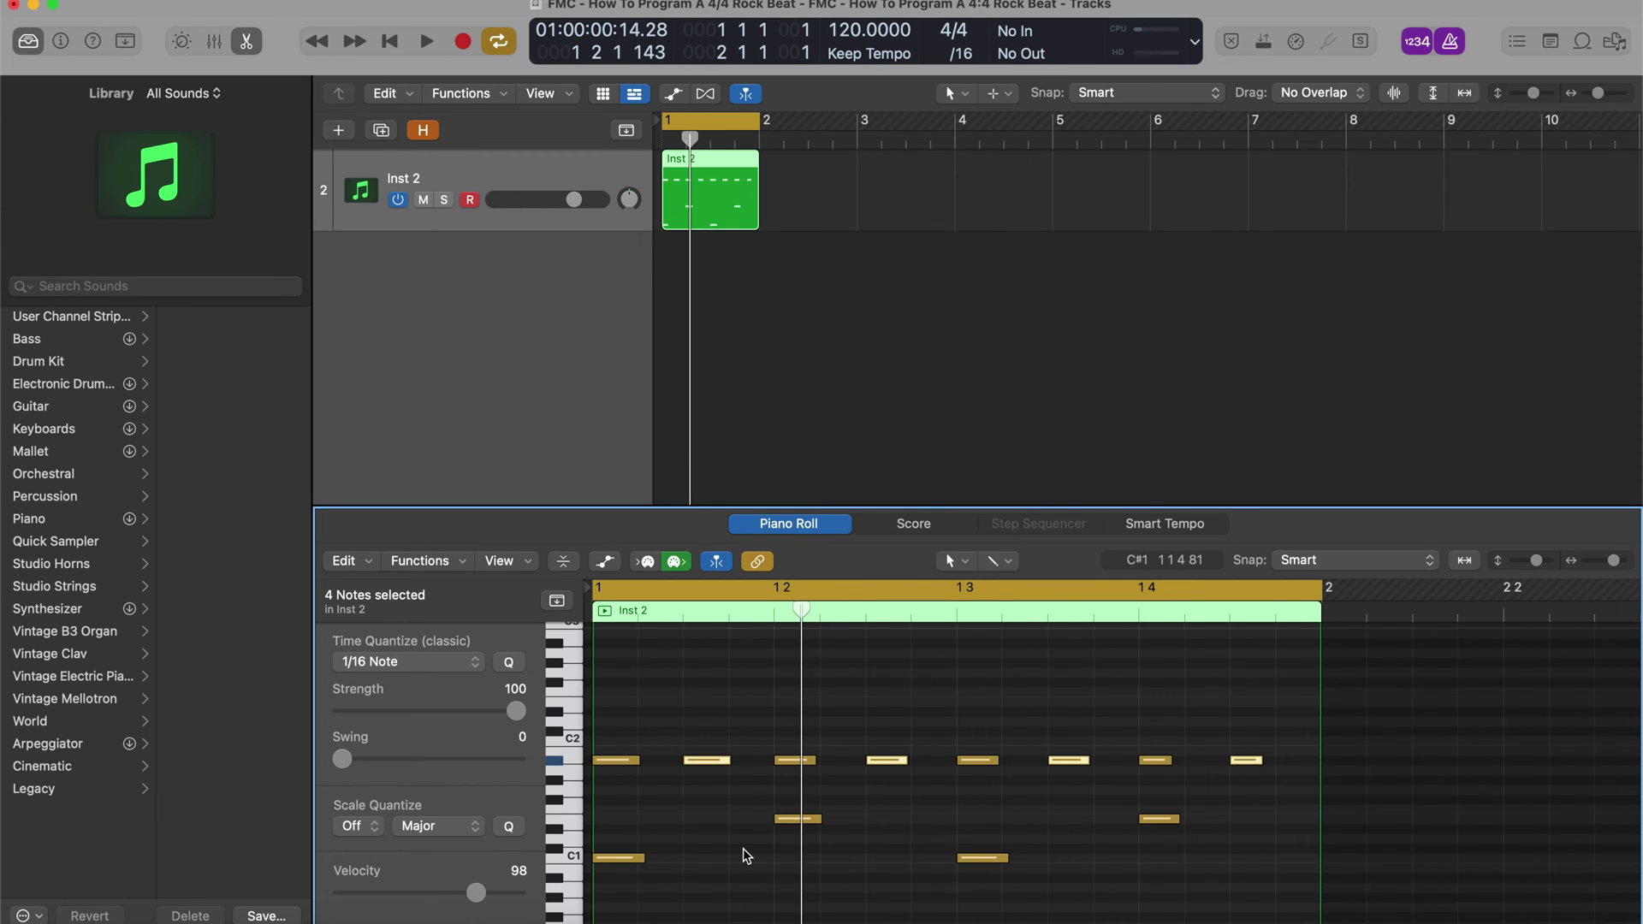
{"action": "left_click", "coordinate": [432, 561]}
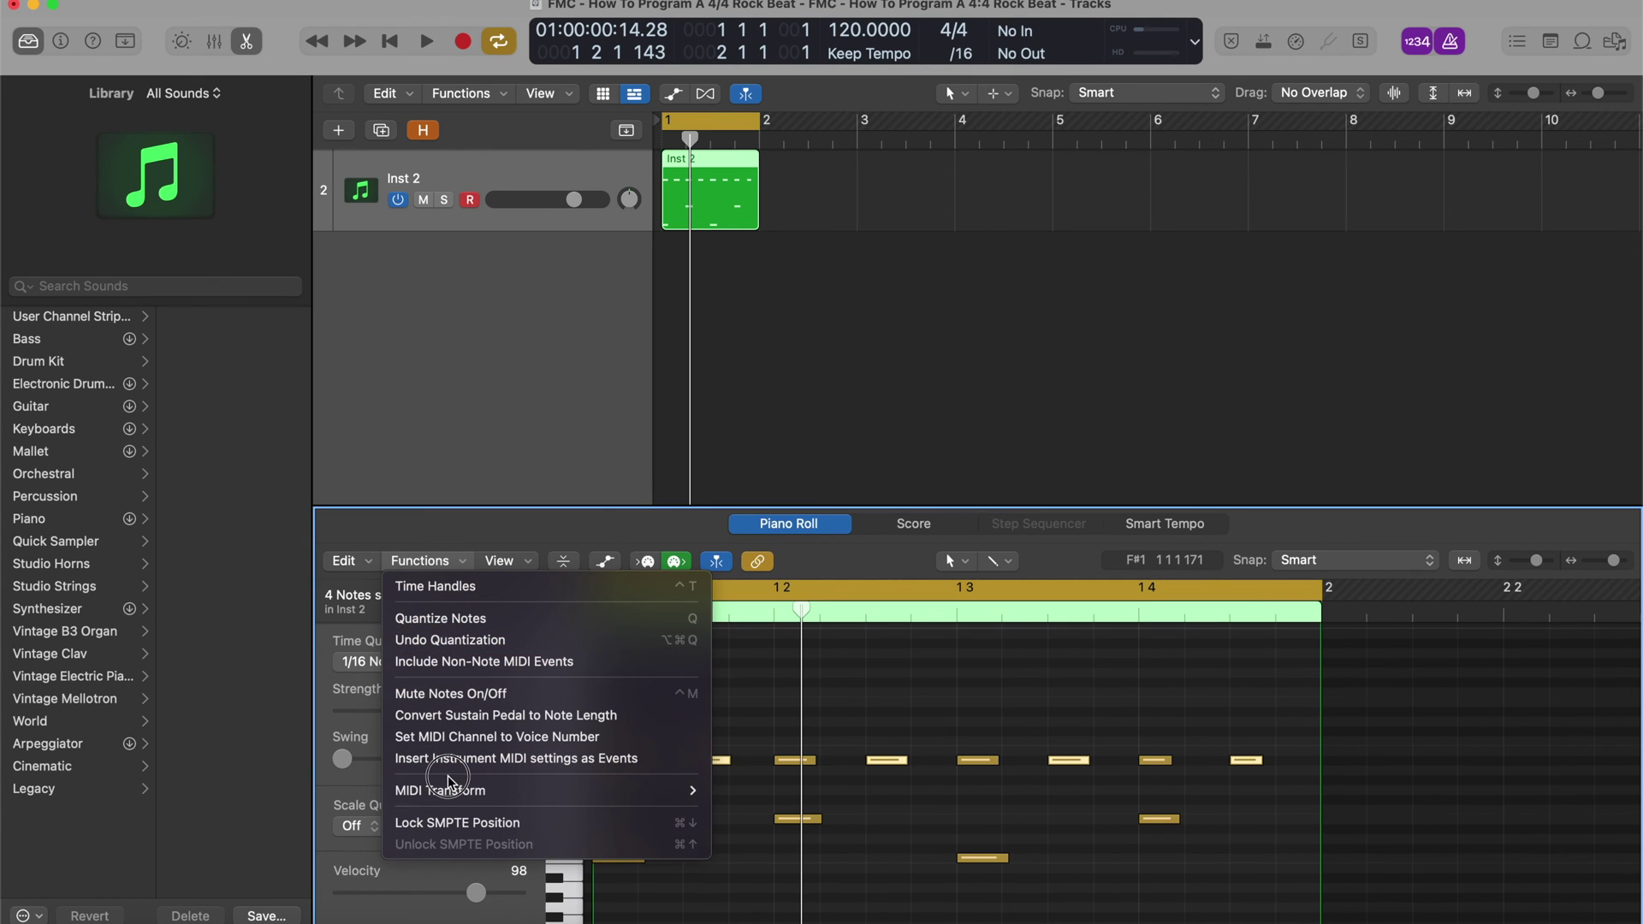
{"action": "mouse_move", "coordinate": [445, 791]}
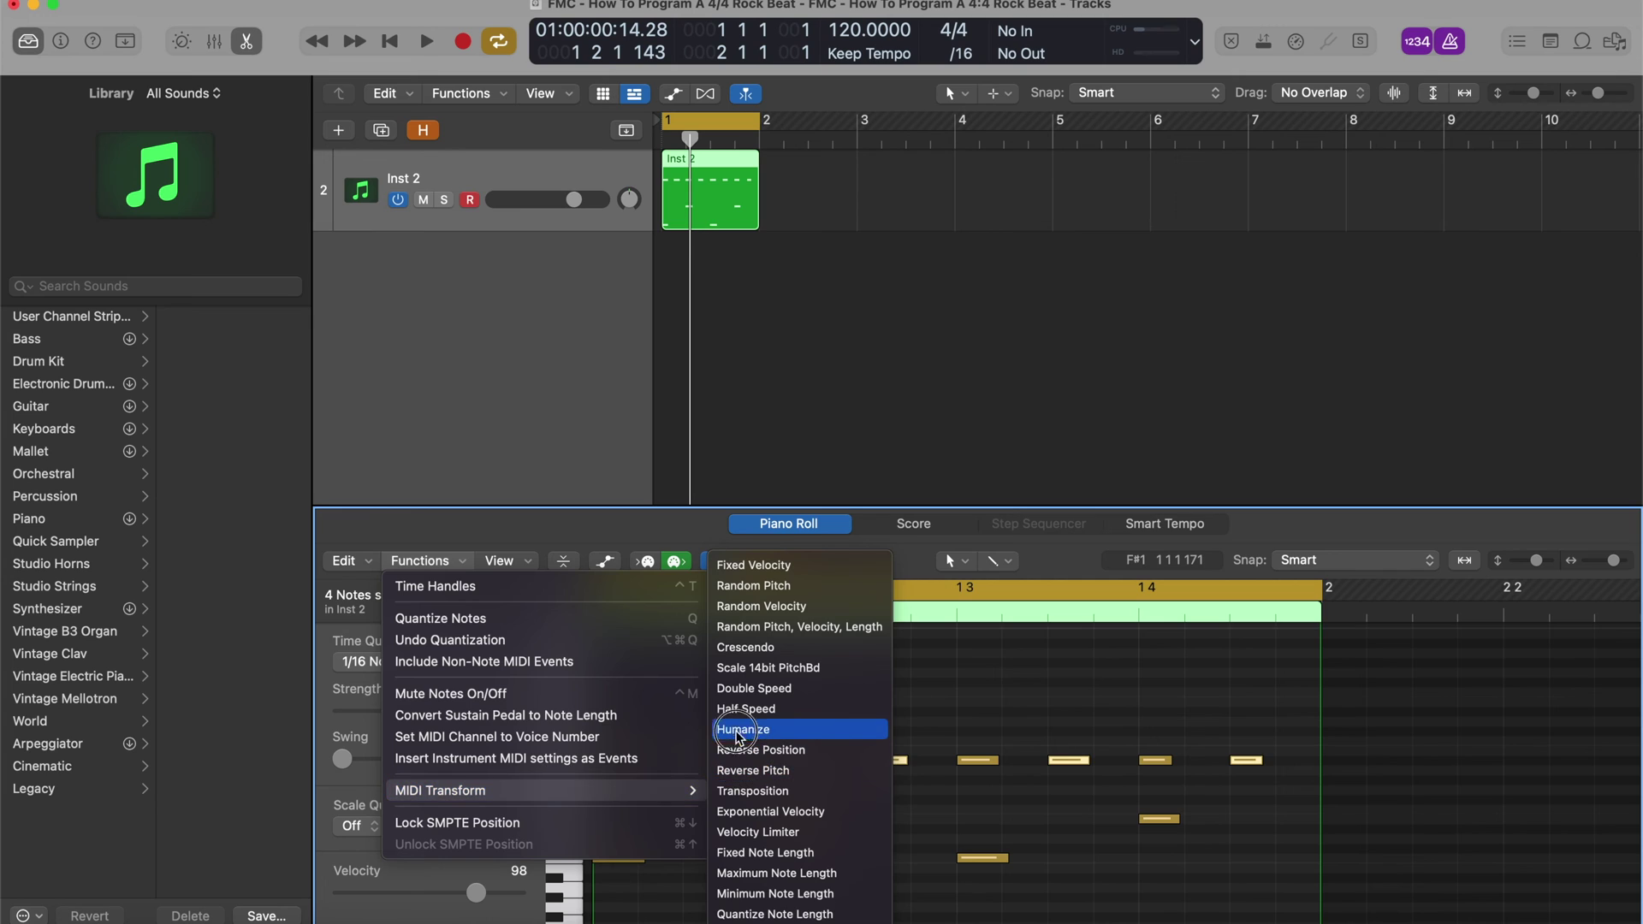
{"action": "left_click", "coordinate": [542, 539]}
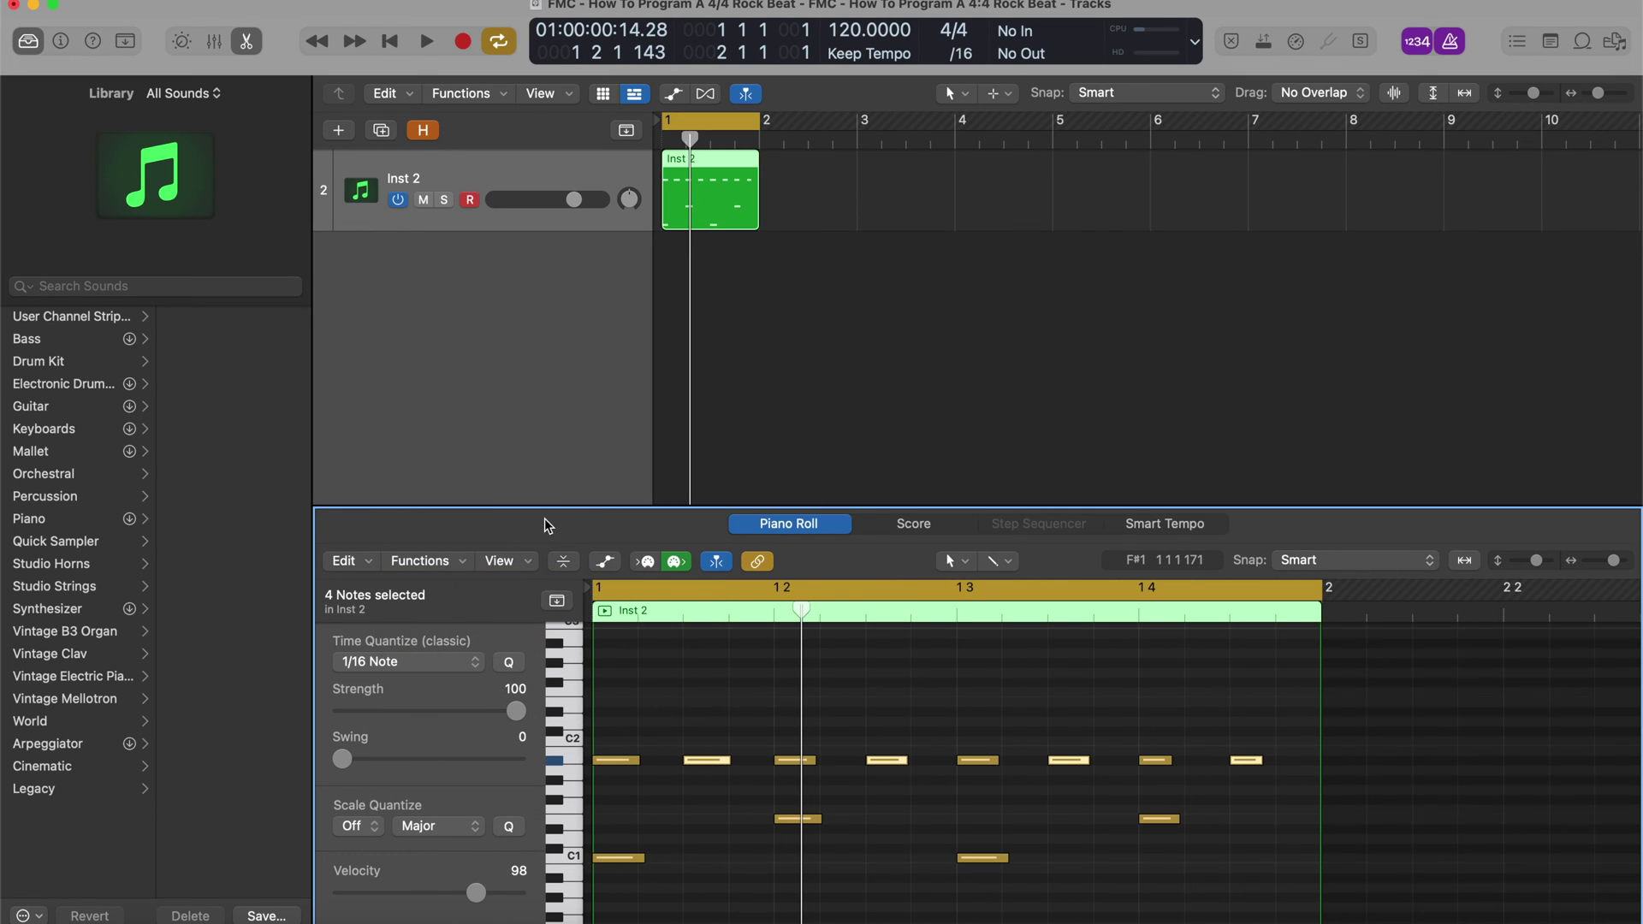
{"action": "key", "text": "t"}
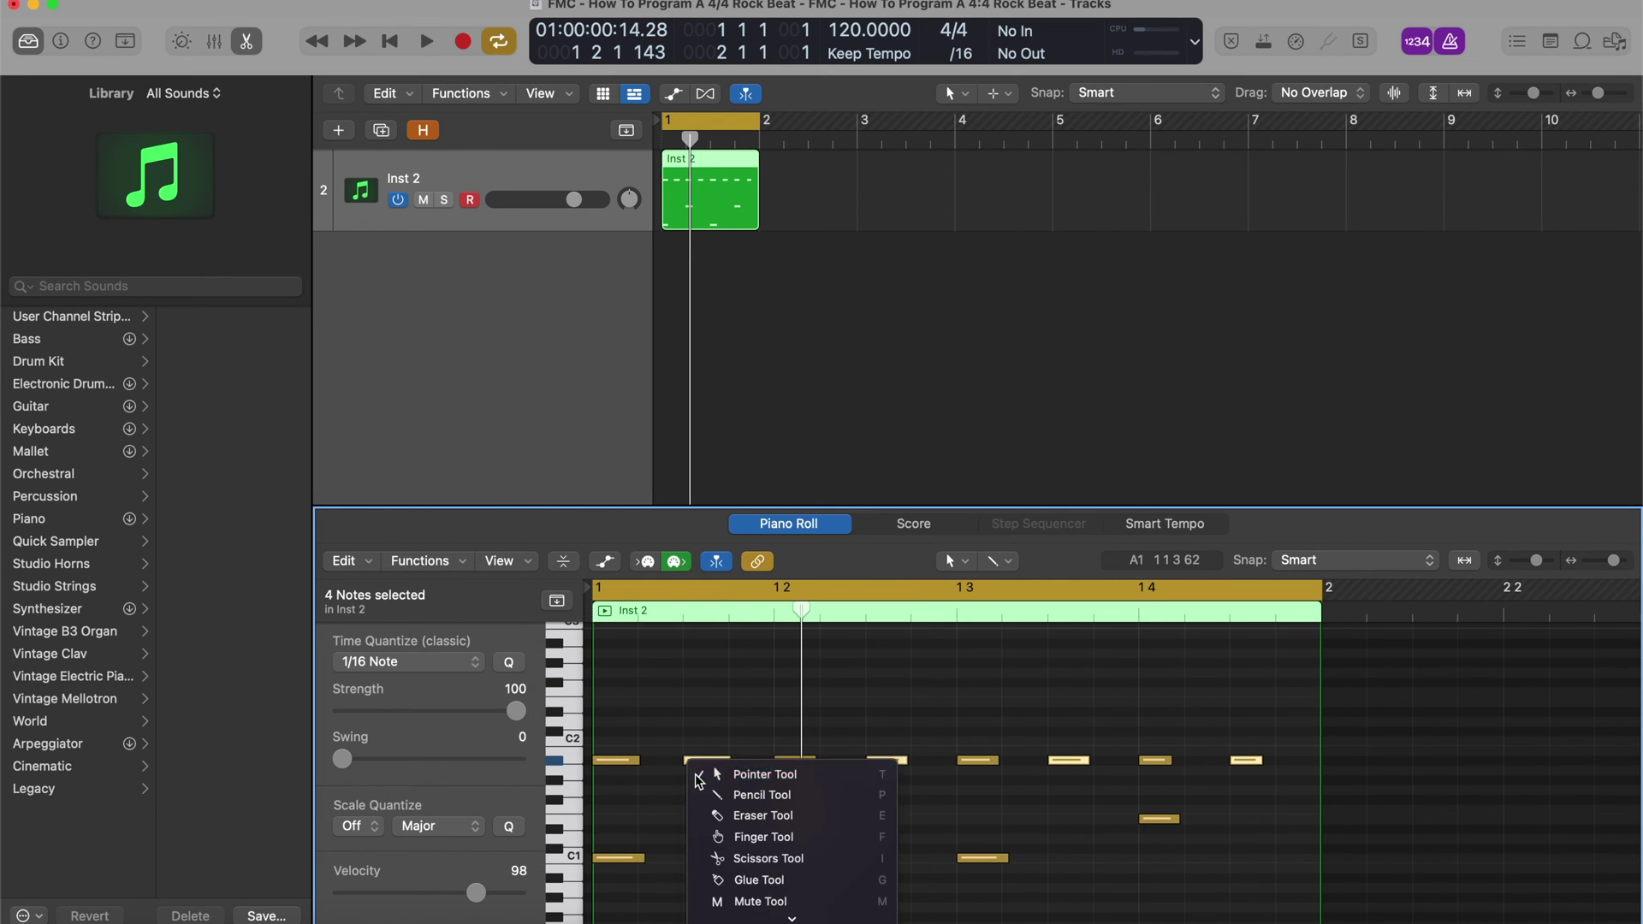
{"action": "key", "text": "v"}
{"action": "key", "text": "t"}
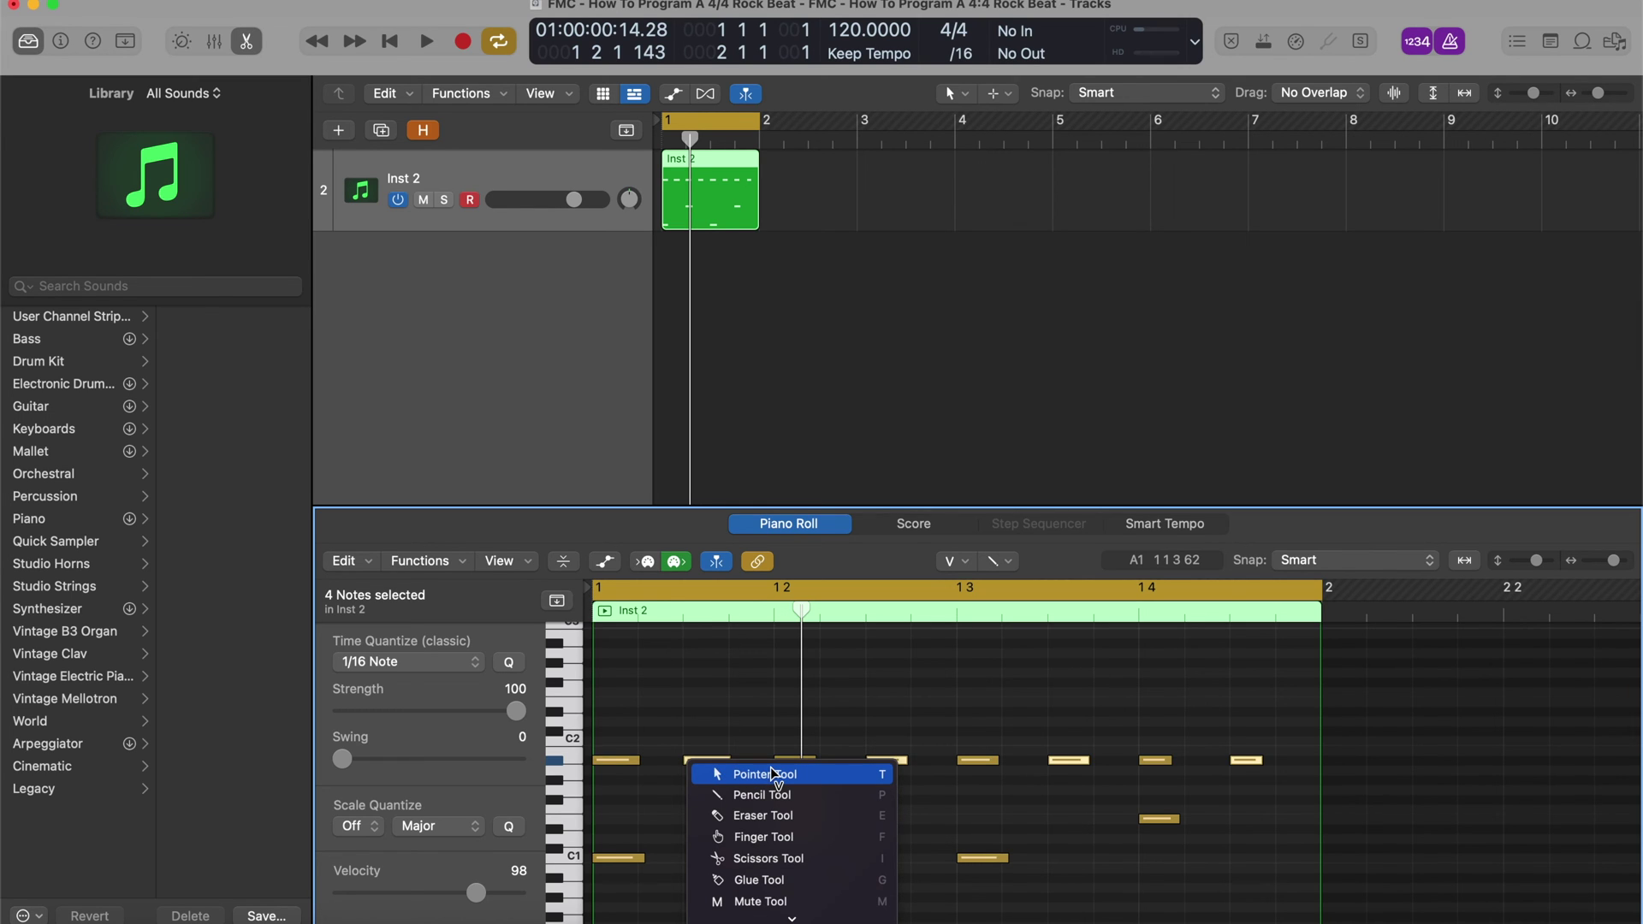
Drag the offbeat hi-hats from velocity 98 down to about 68, then confirm the first hi-hat still reads 98.
{"action": "mouse_move", "coordinate": [792, 915]}
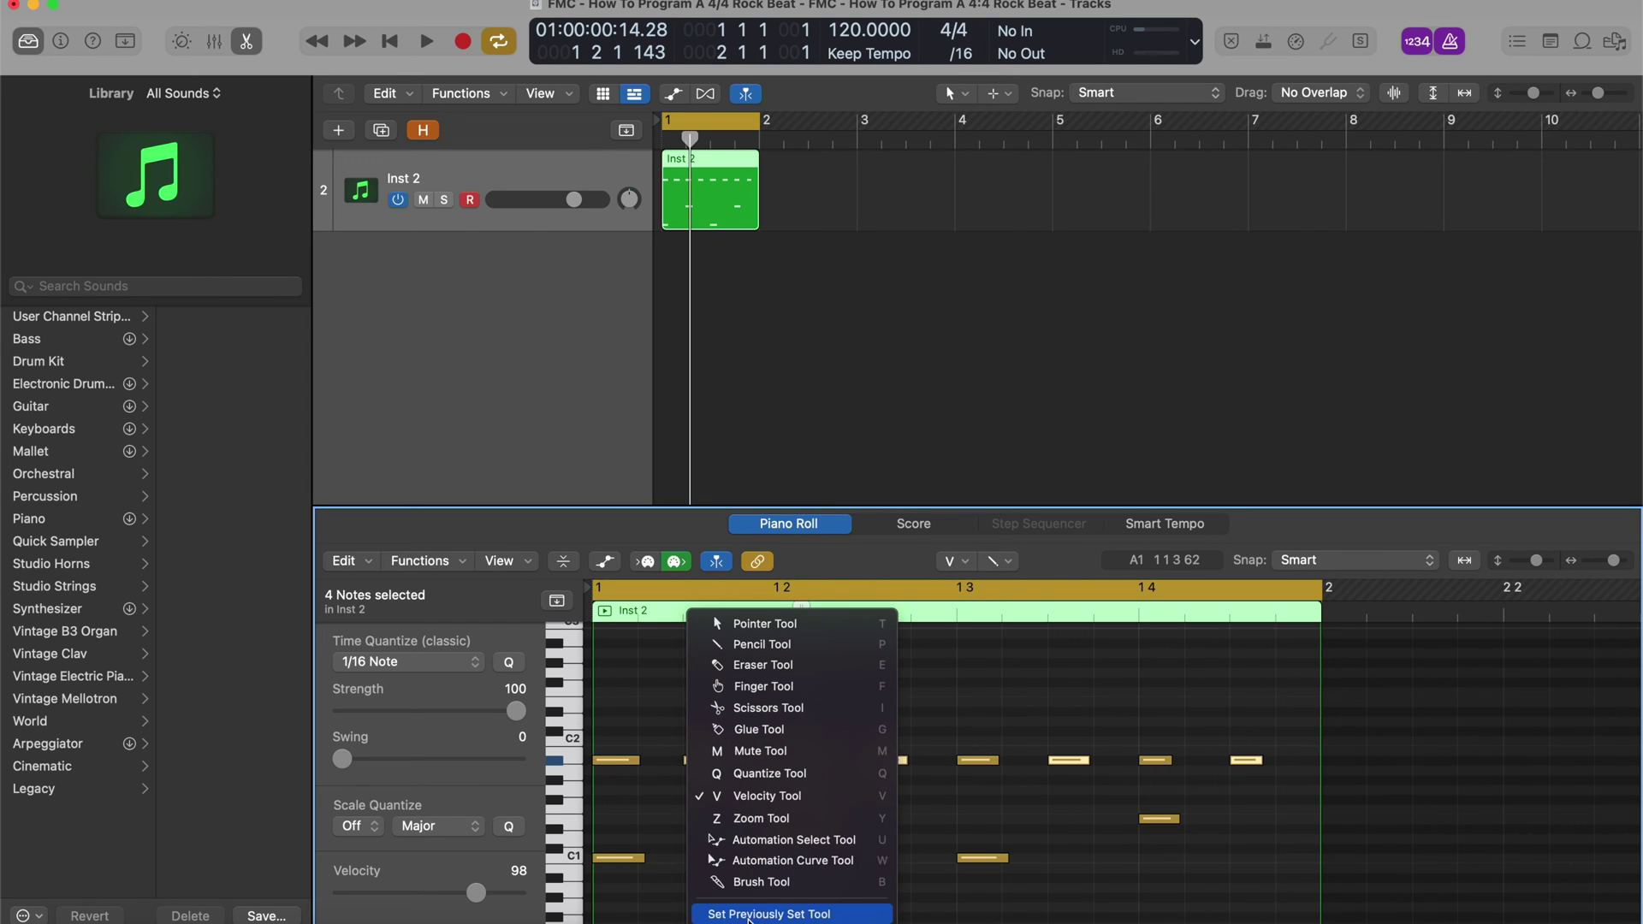
{"action": "left_click", "coordinate": [762, 797]}
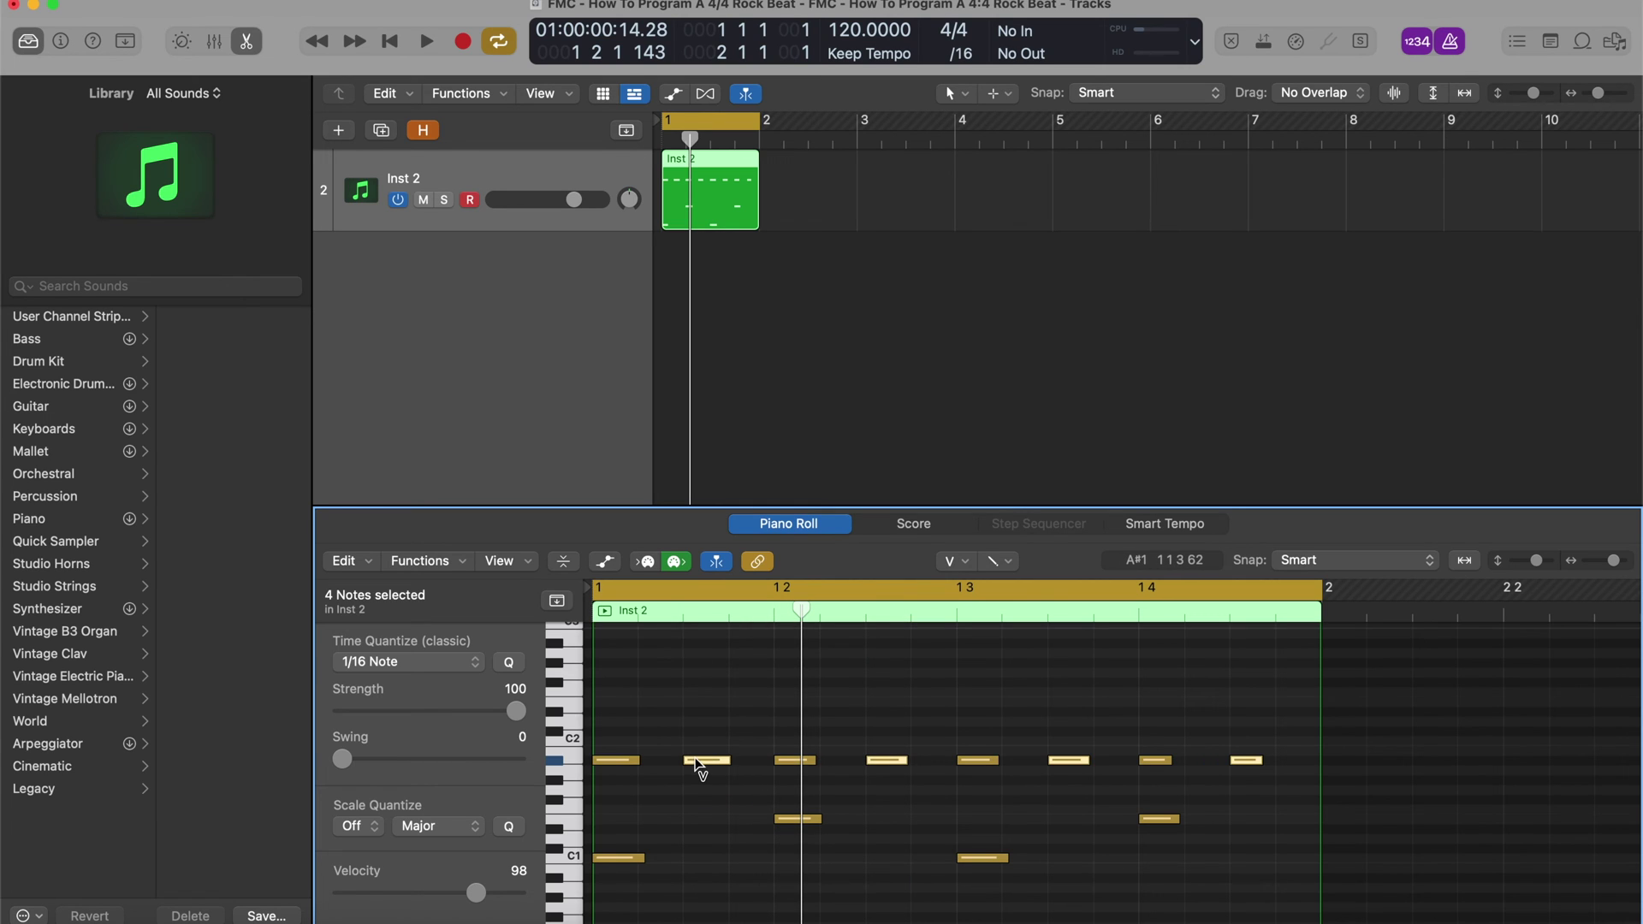
{"action": "left_click_drag", "start_coordinate": [695, 763], "coordinate": [704, 767]}
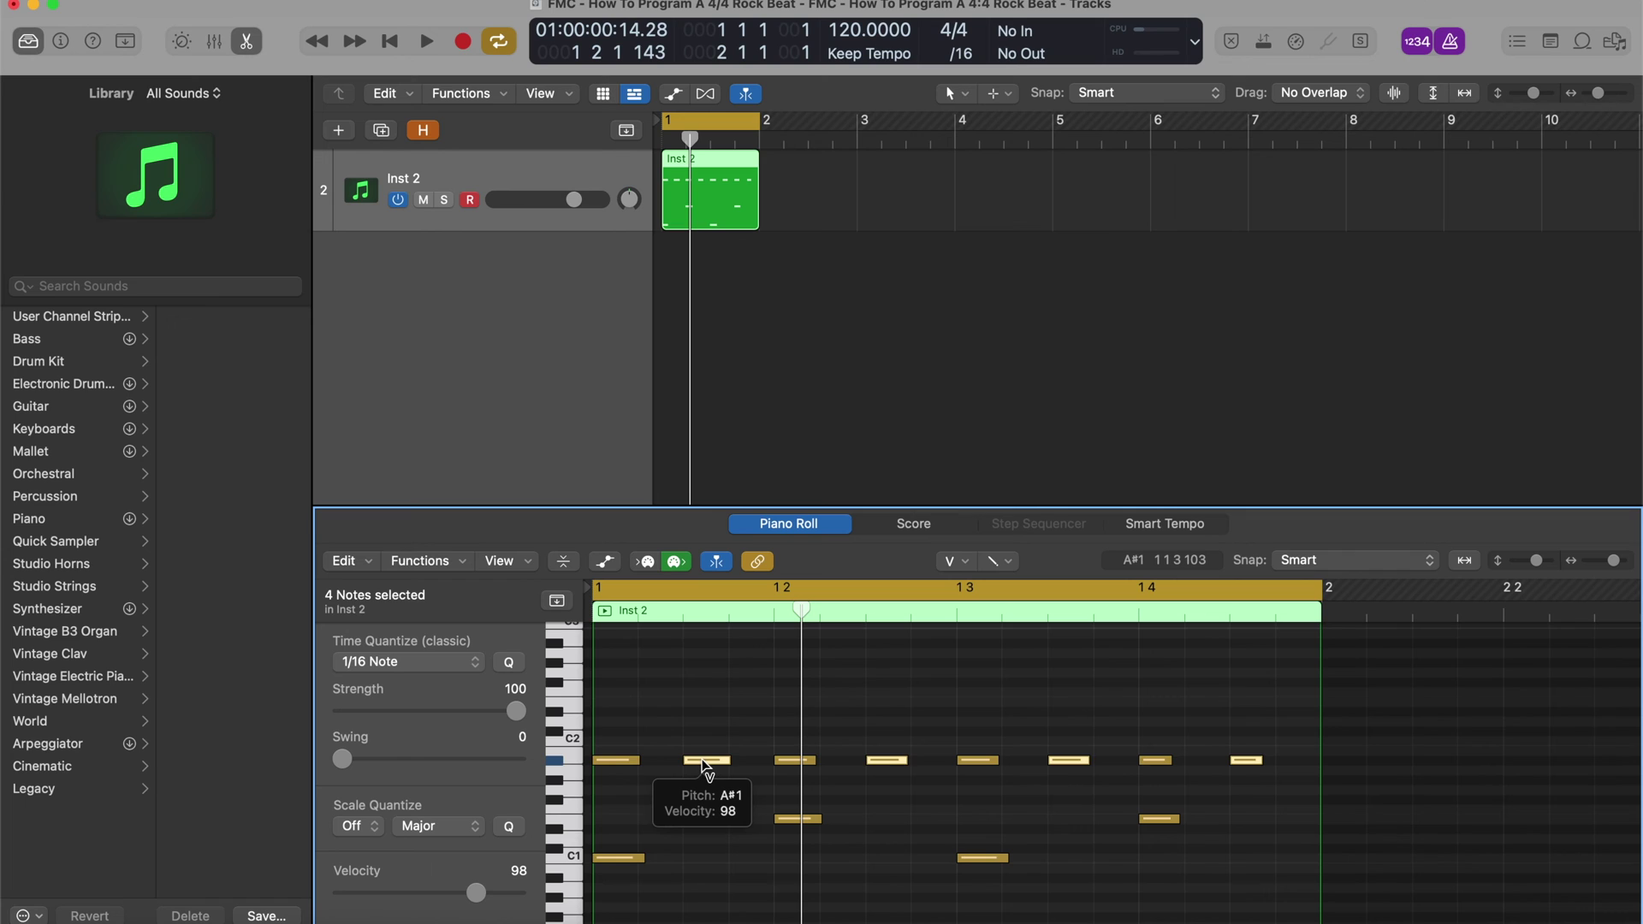
{"action": "left_click", "coordinate": [707, 760]}
{"action": "left_click_drag", "start_coordinate": [708, 760], "coordinate": [706, 832]}
{"action": "left_click", "coordinate": [673, 783]}
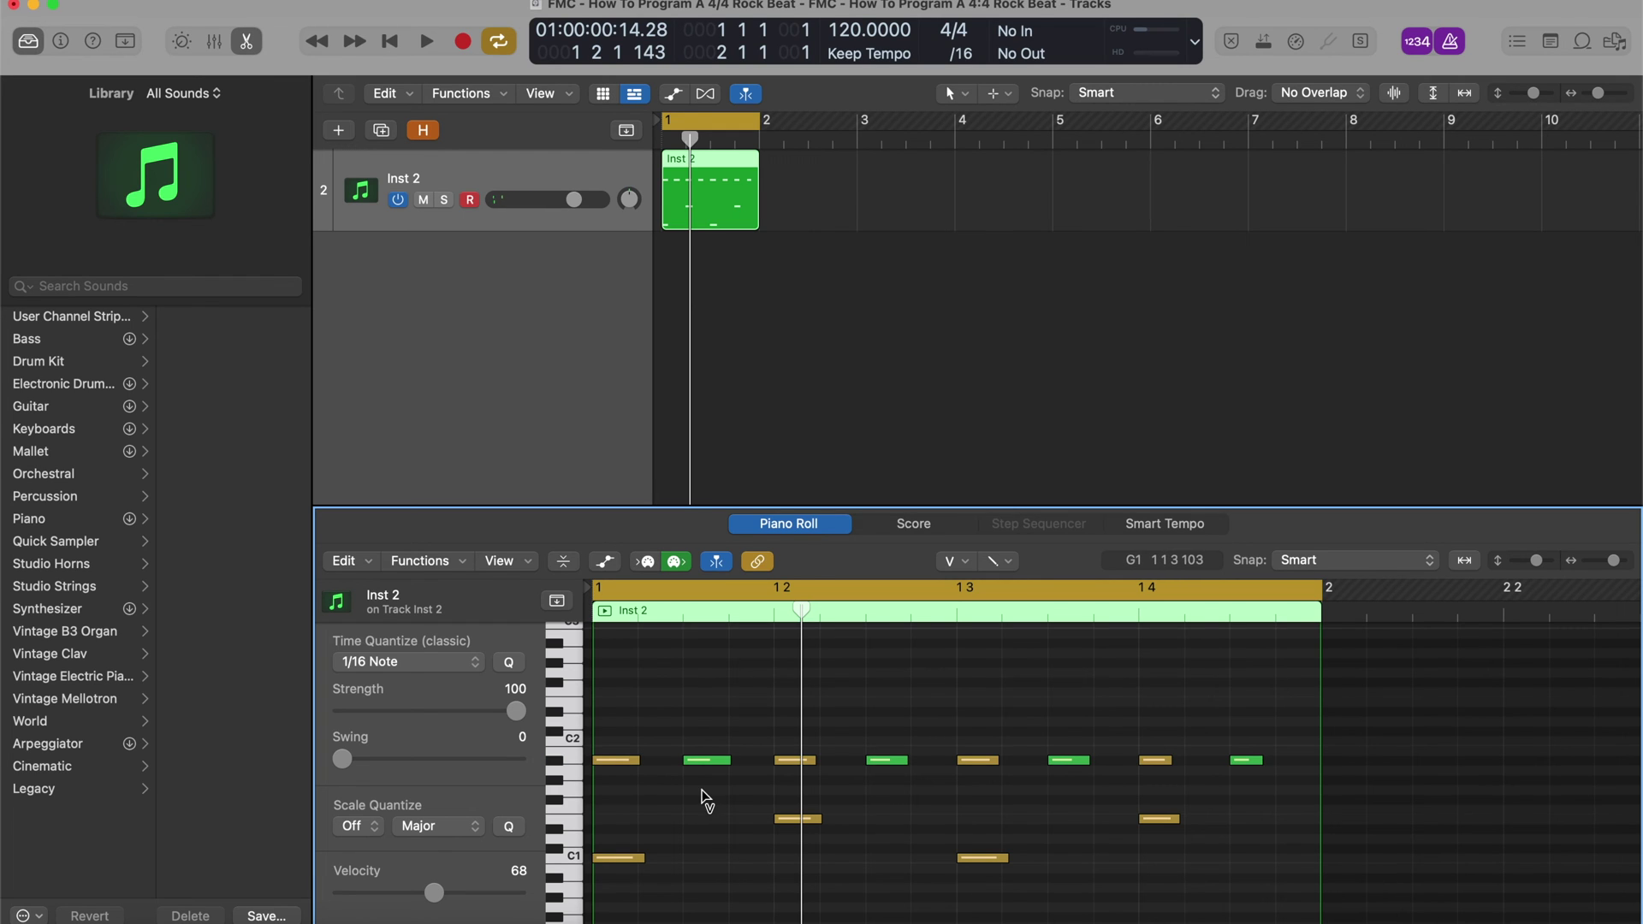
{"action": "left_click_drag", "start_coordinate": [613, 759], "coordinate": [615, 761]}
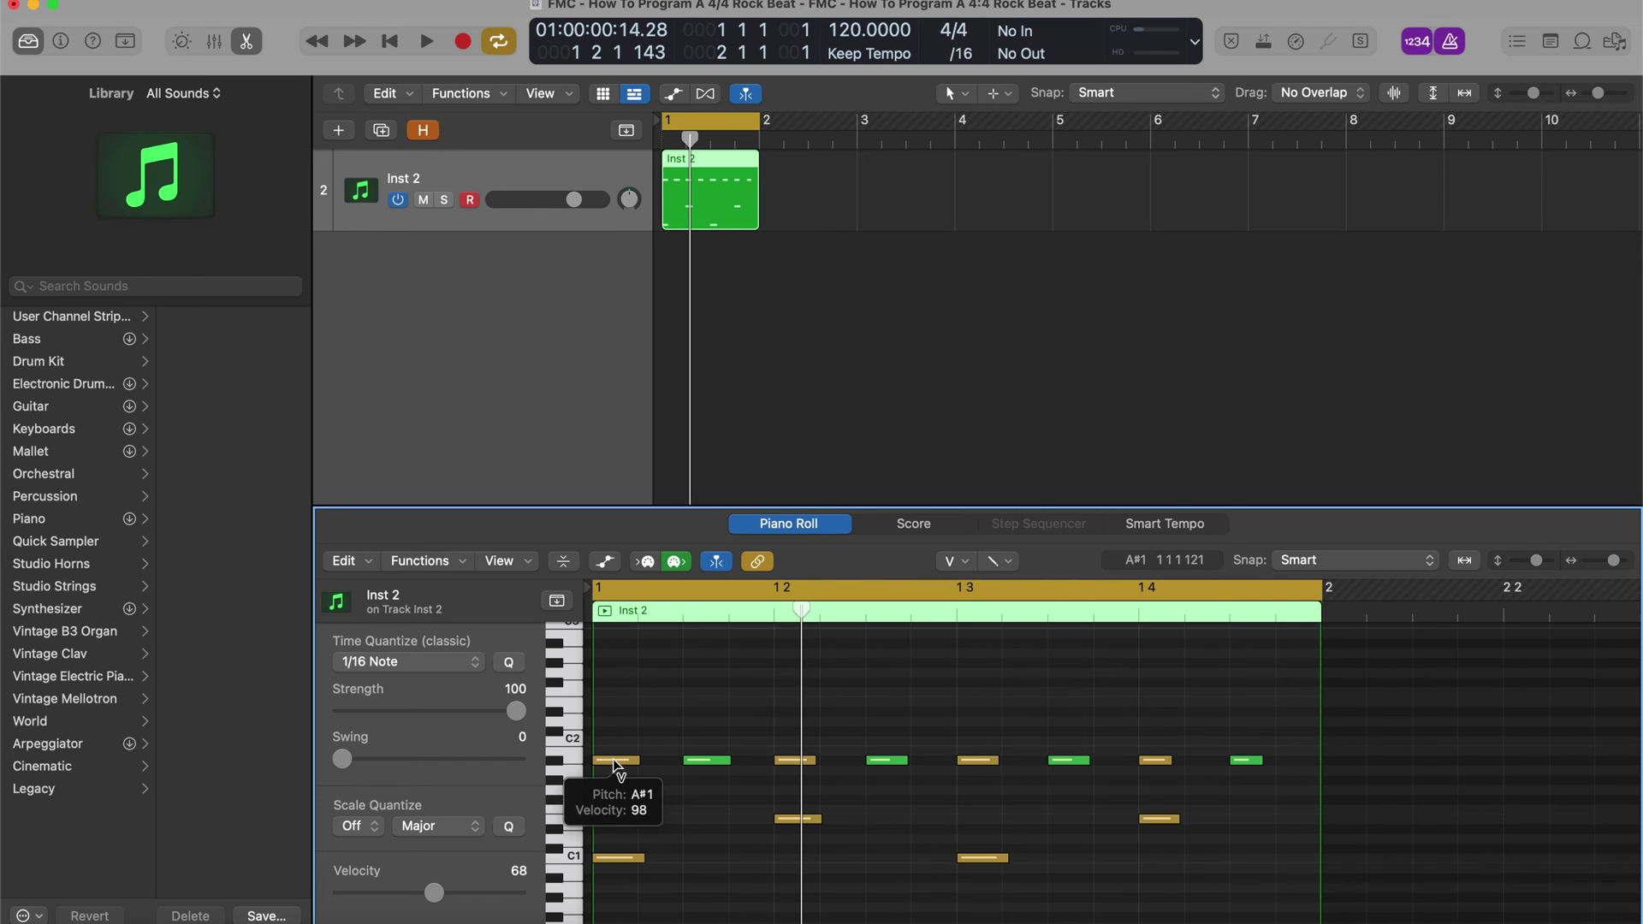
{"action": "left_click_drag", "start_coordinate": [613, 761], "coordinate": [613, 761]}
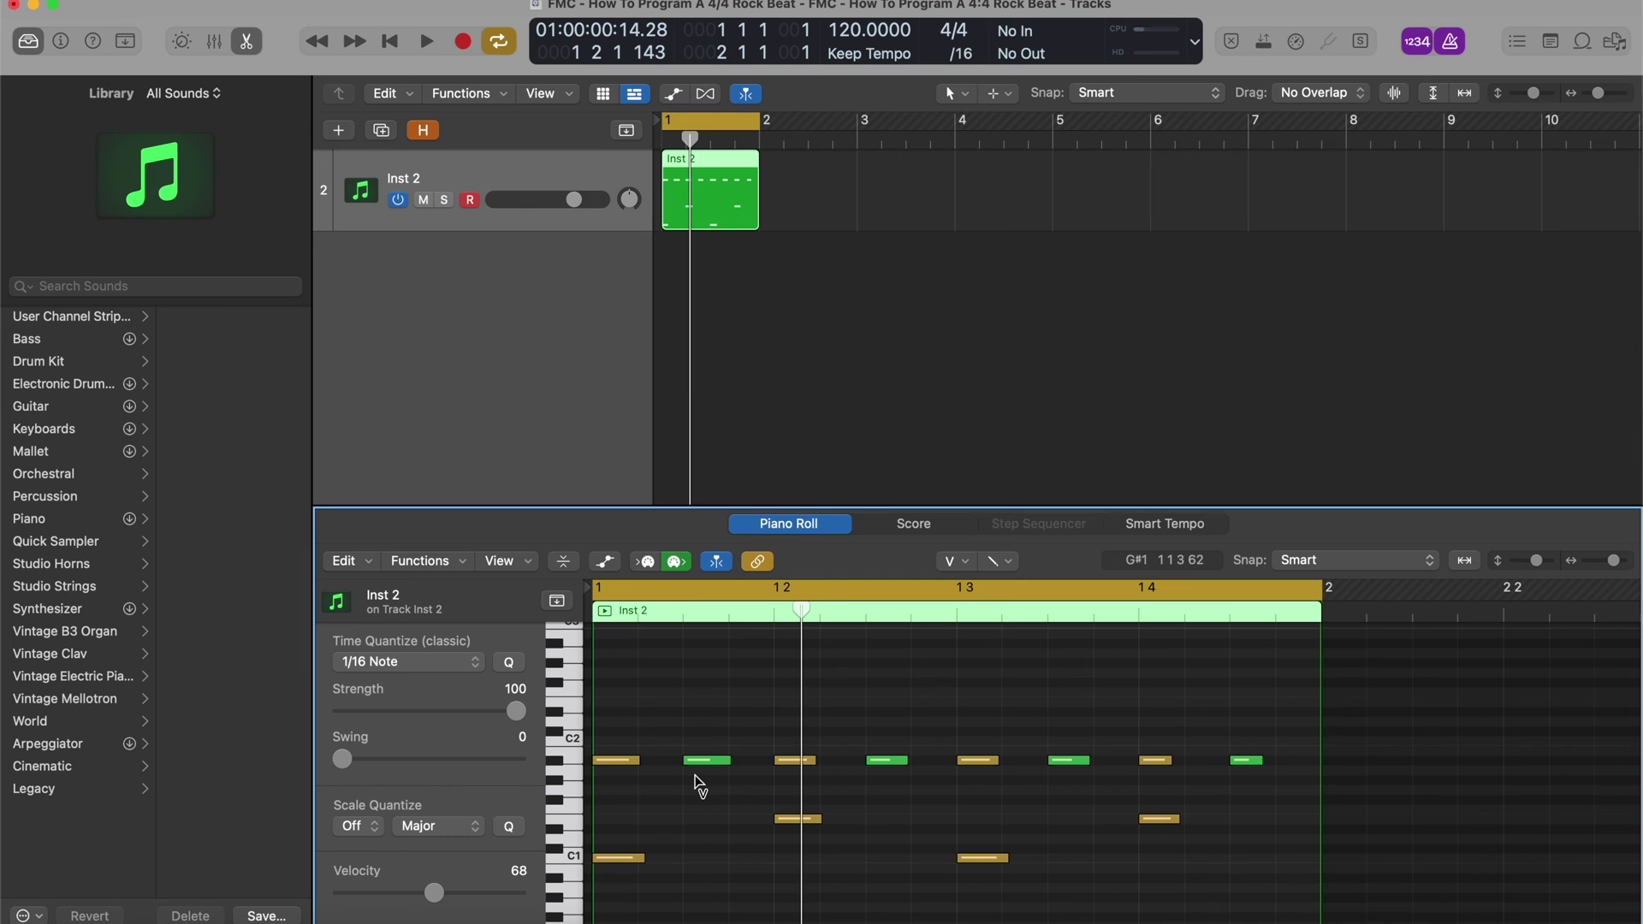
{"action": "key", "text": "space"}
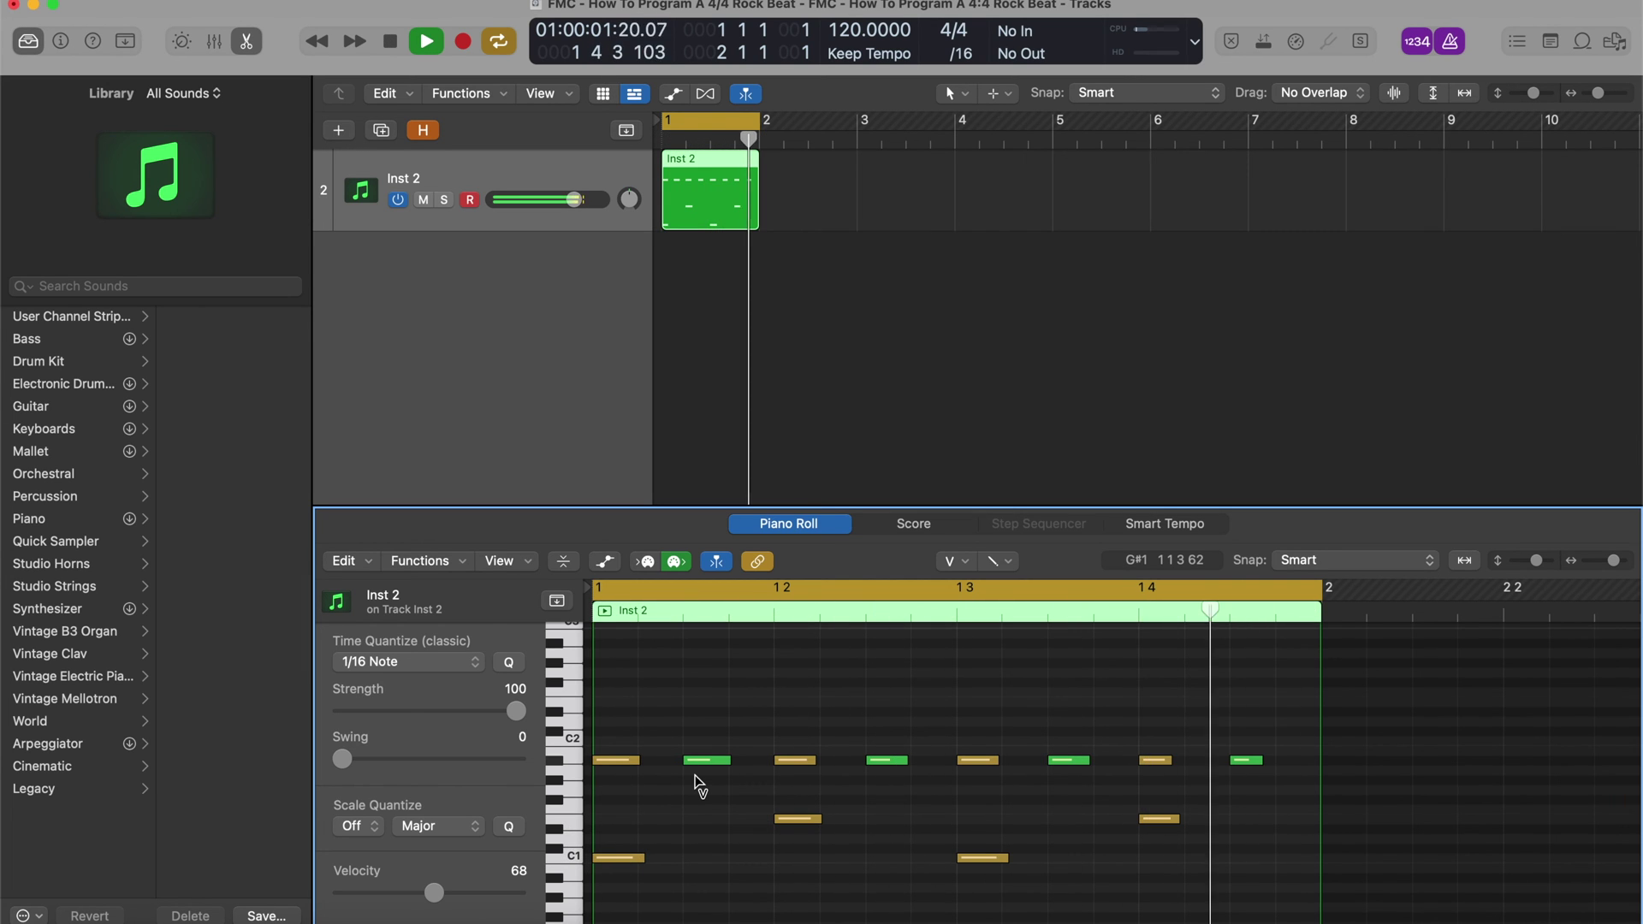
{"action": "key", "text": "space"}
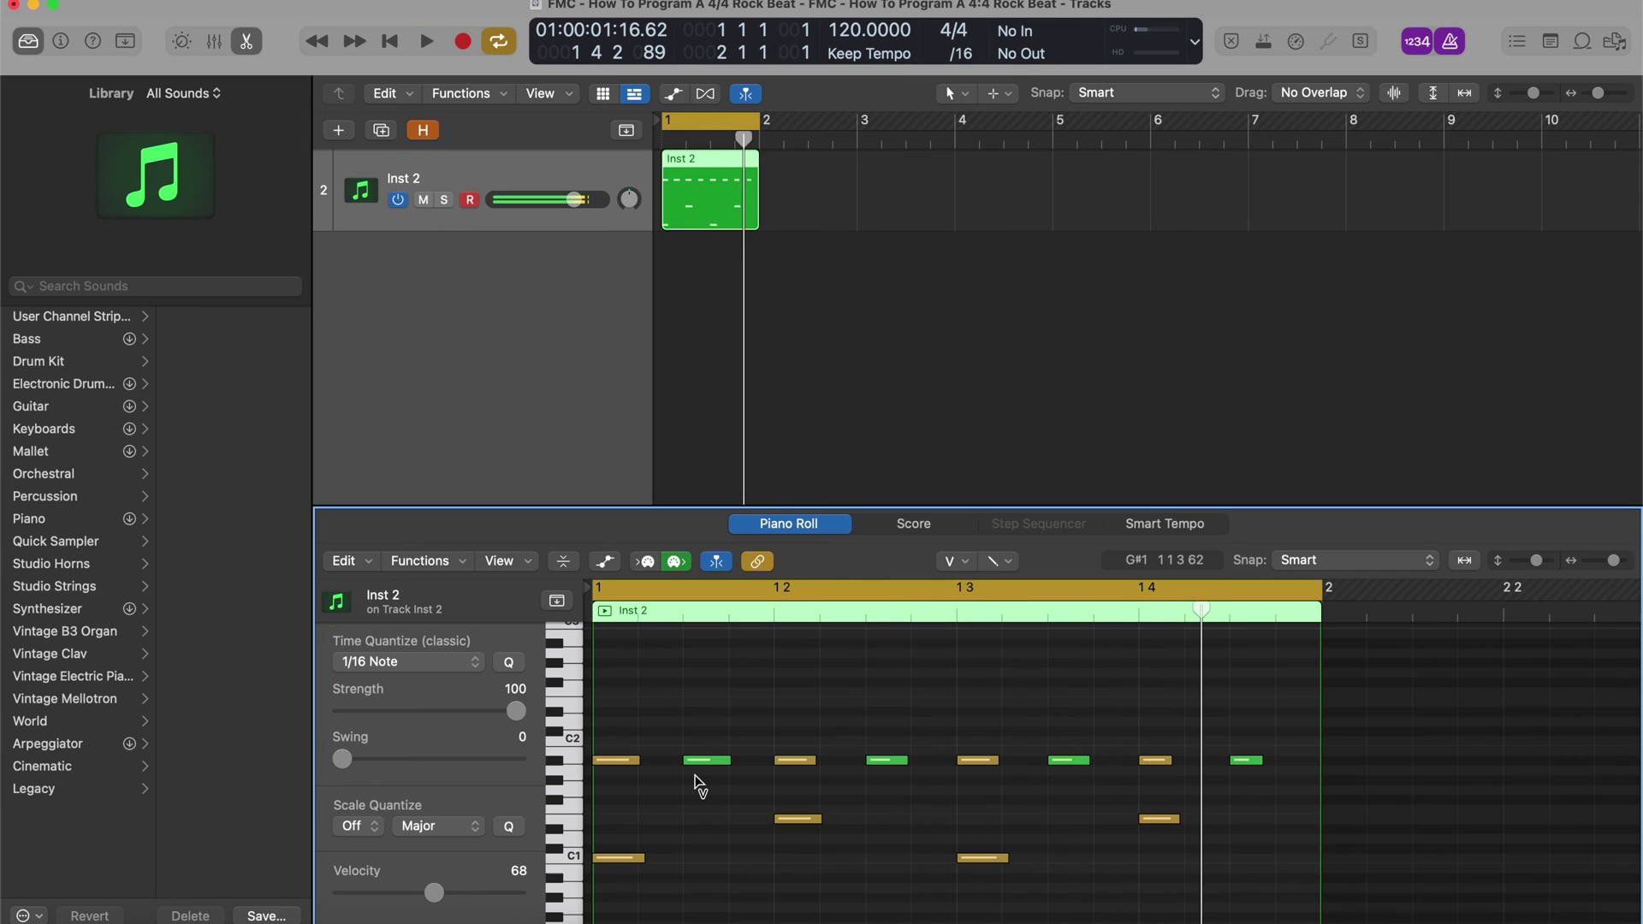
{"action": "key", "text": "super+z"}
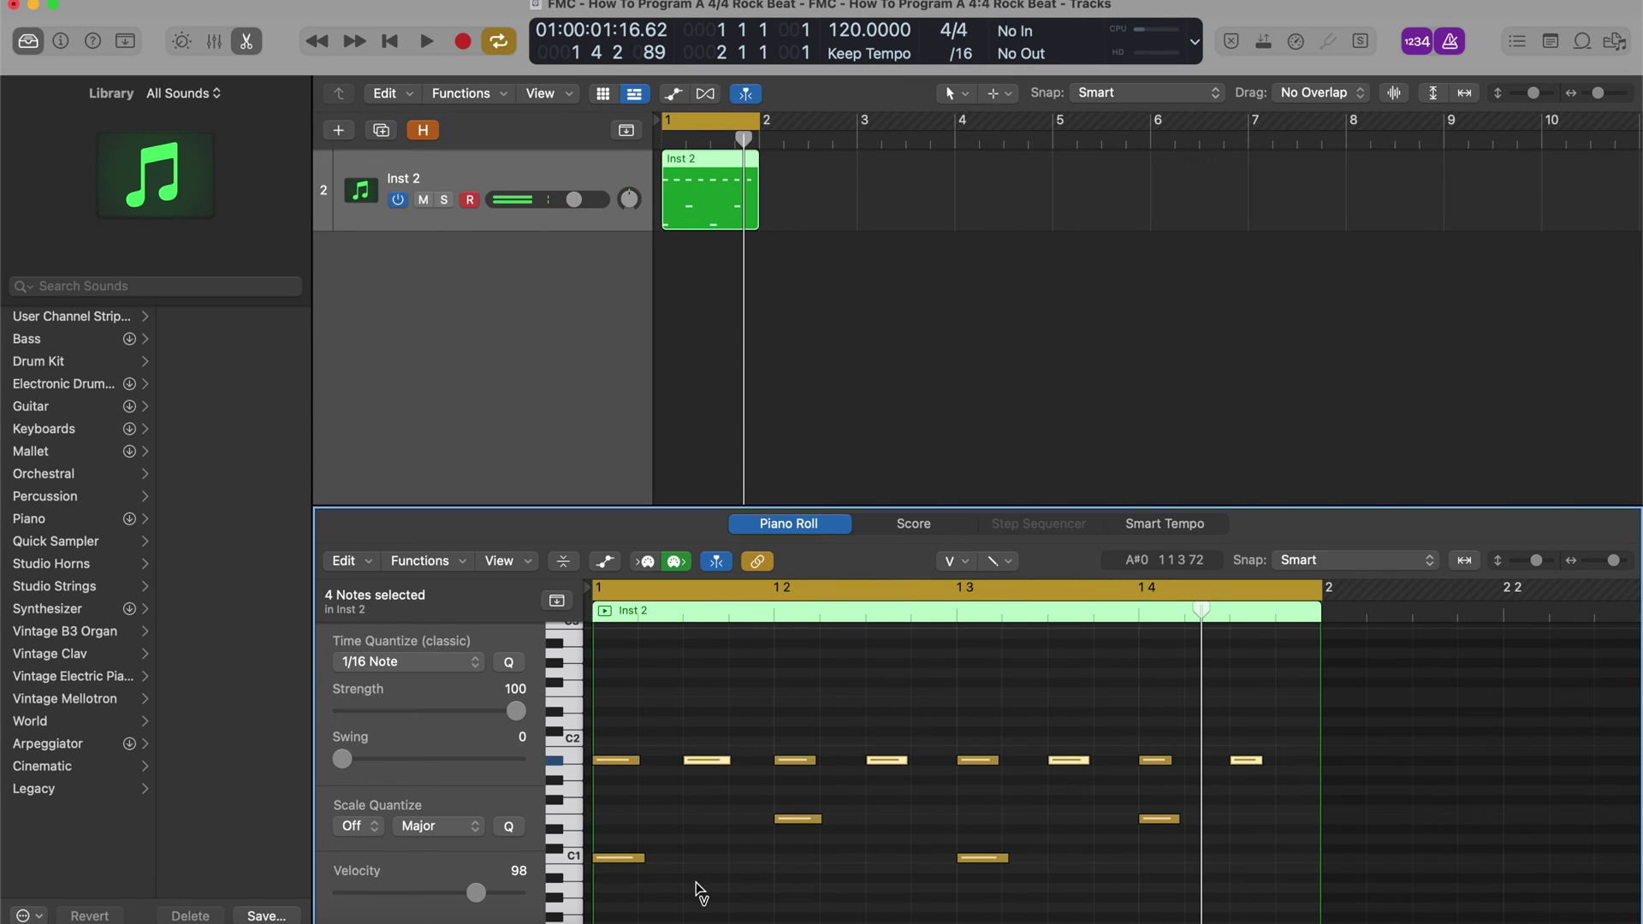
{"action": "key", "text": "space"}
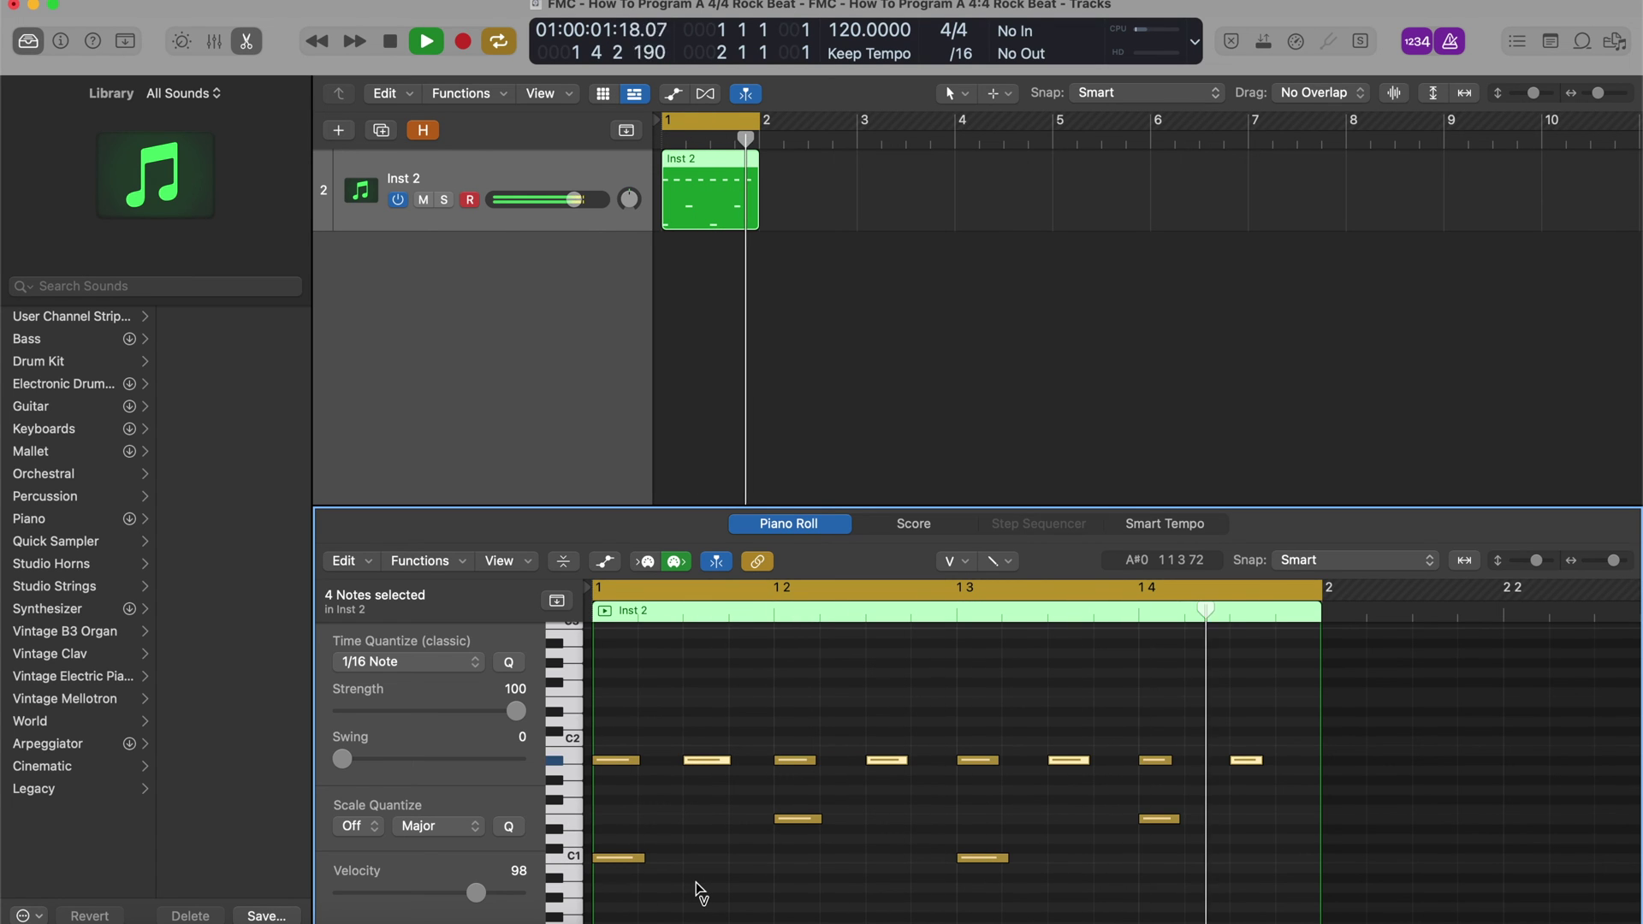
{"action": "key", "text": "space"}
{"action": "key", "text": "space"}
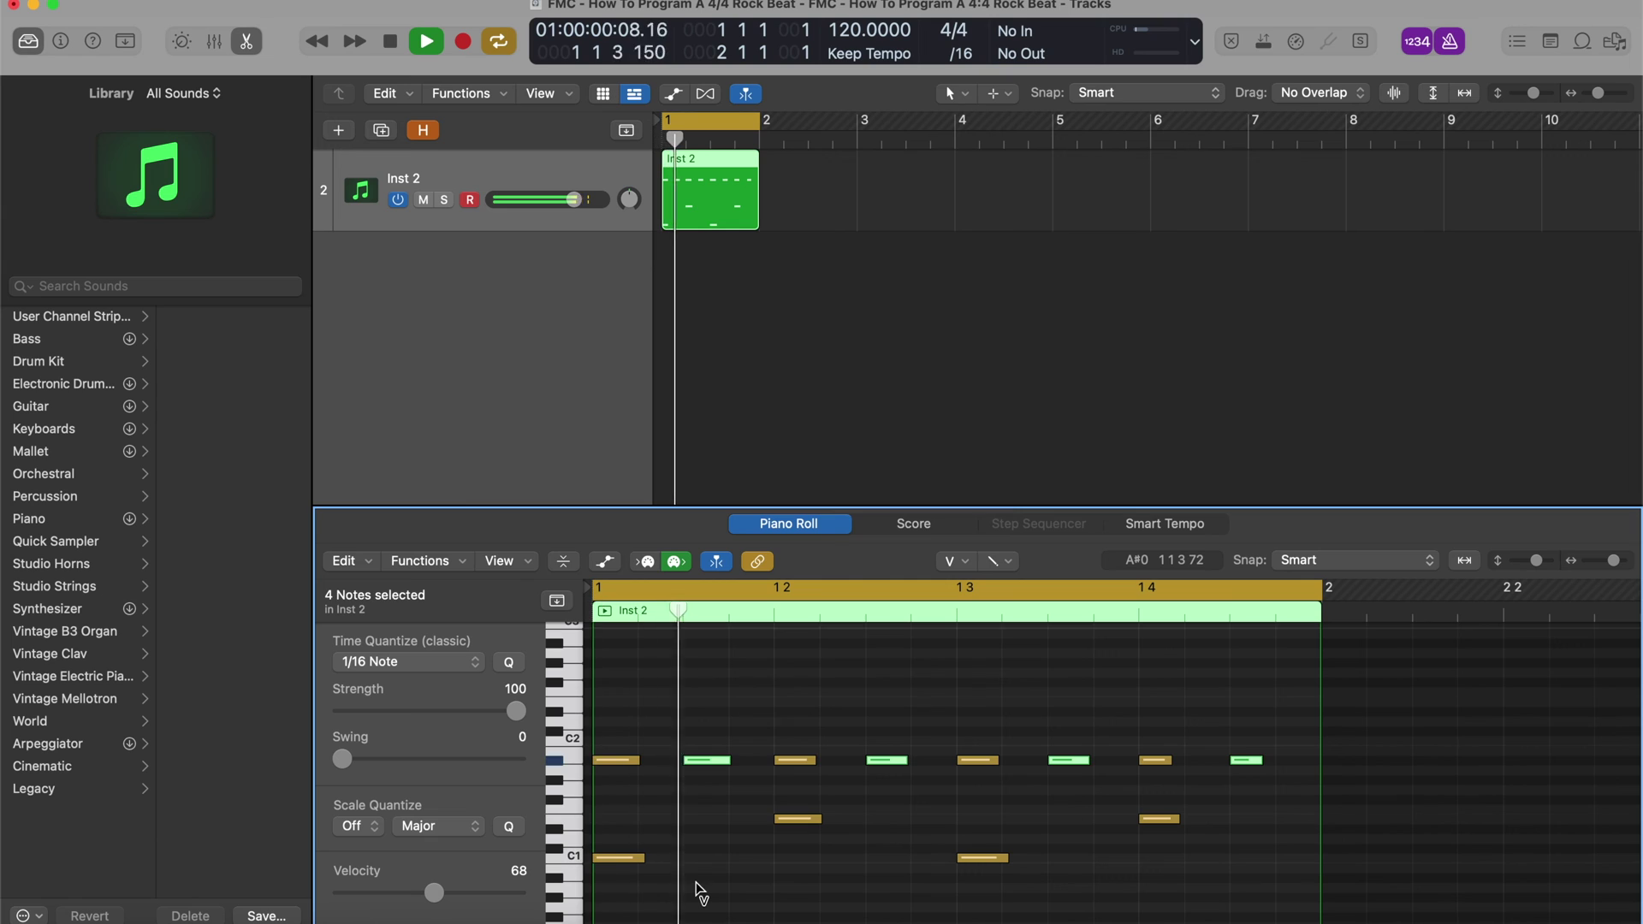
{"action": "key", "text": "space"}
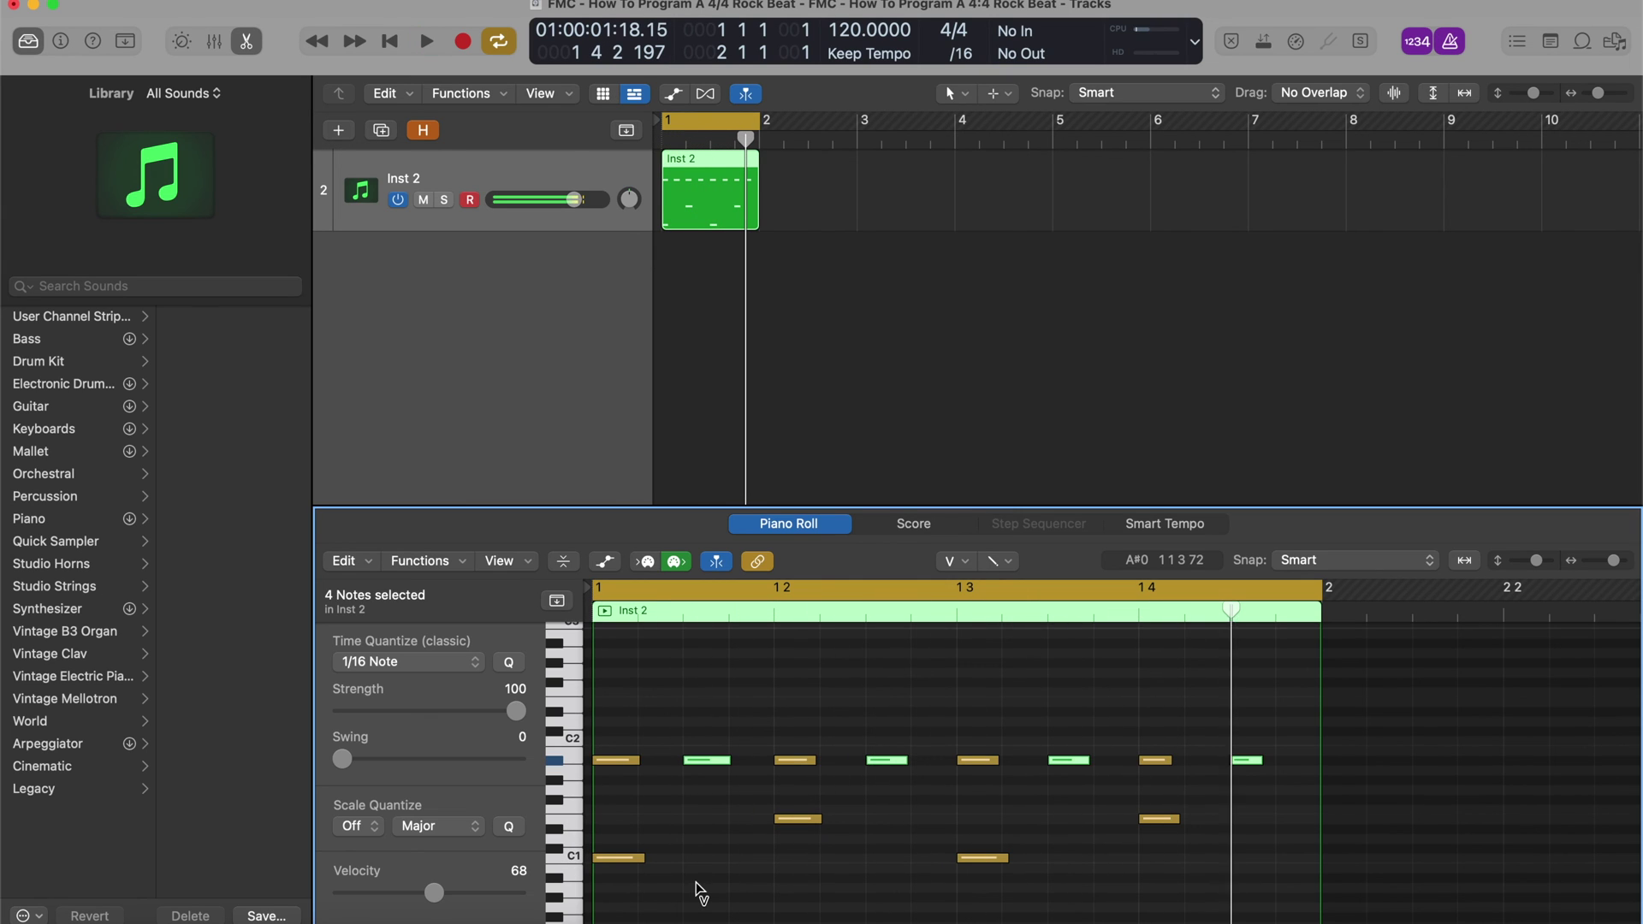
{"action": "left_click", "coordinate": [707, 762]}
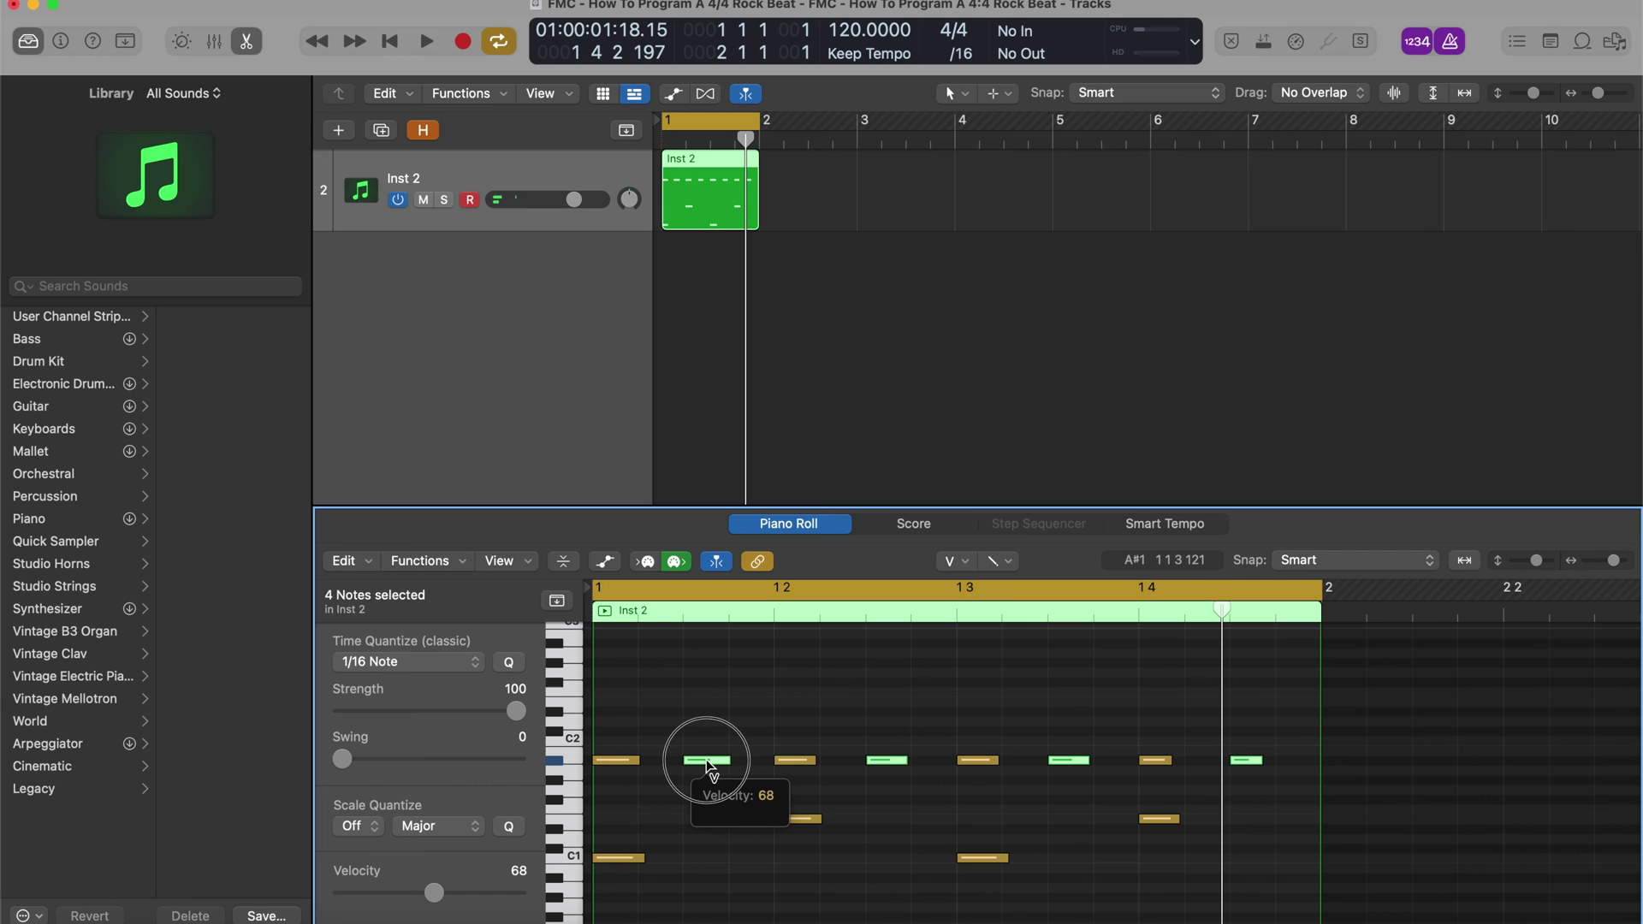
Drop the off-beat hi-hats to velocity 37 and listen, then raise them to 64 and play again.
{"action": "left_click_drag", "start_coordinate": [706, 749], "coordinate": [709, 743]}
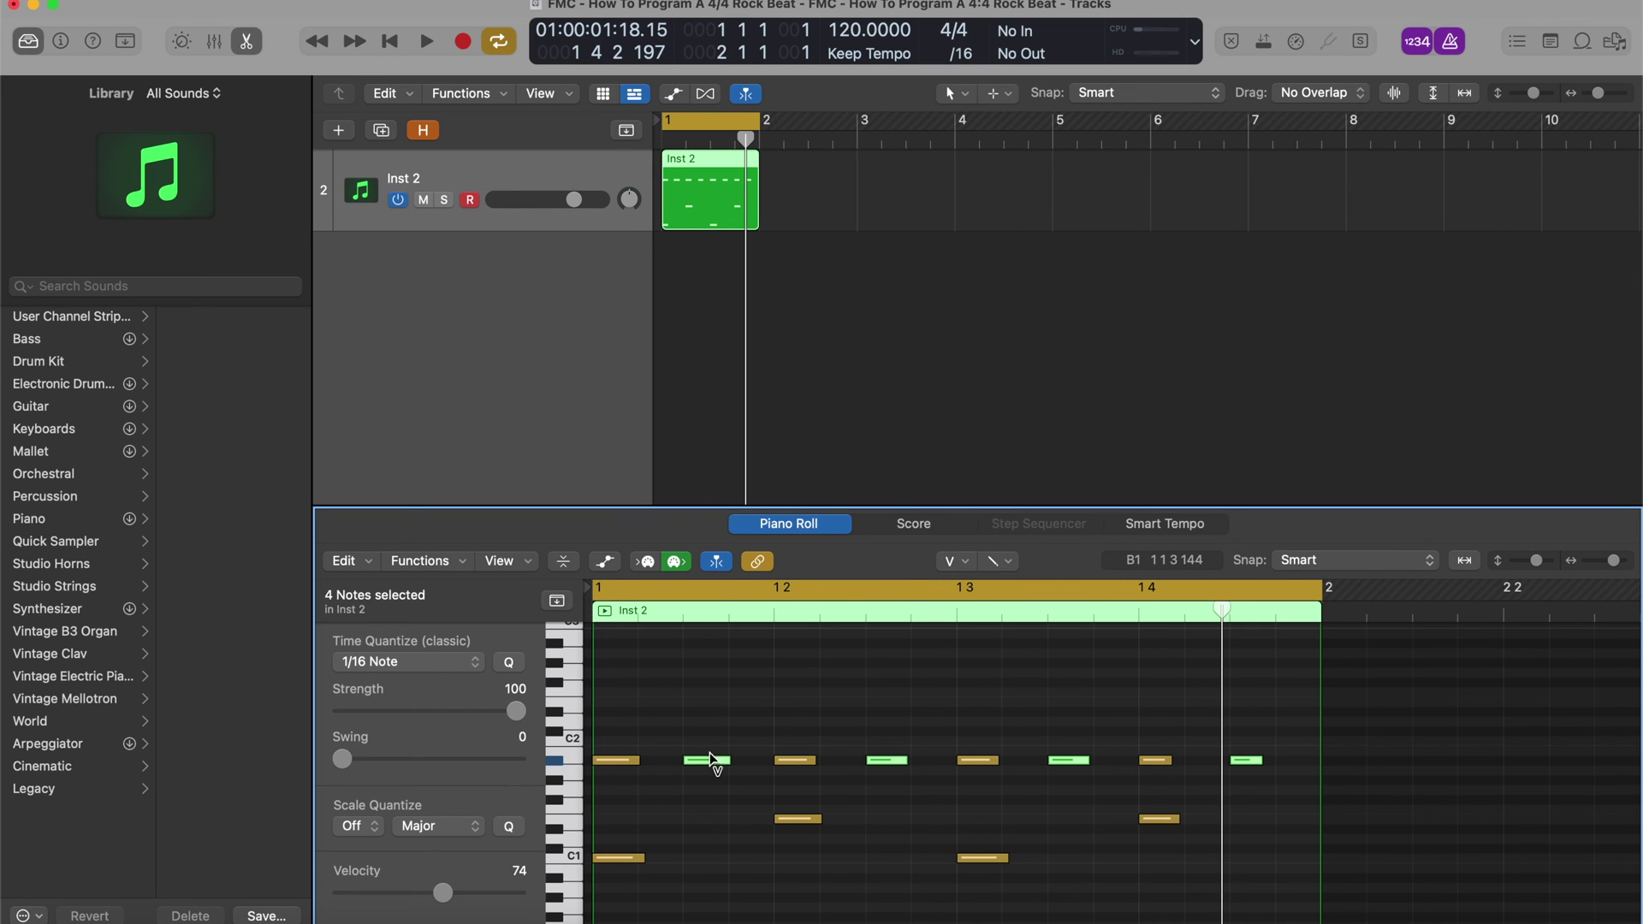
{"action": "left_click_drag", "start_coordinate": [707, 764], "coordinate": [700, 840]}
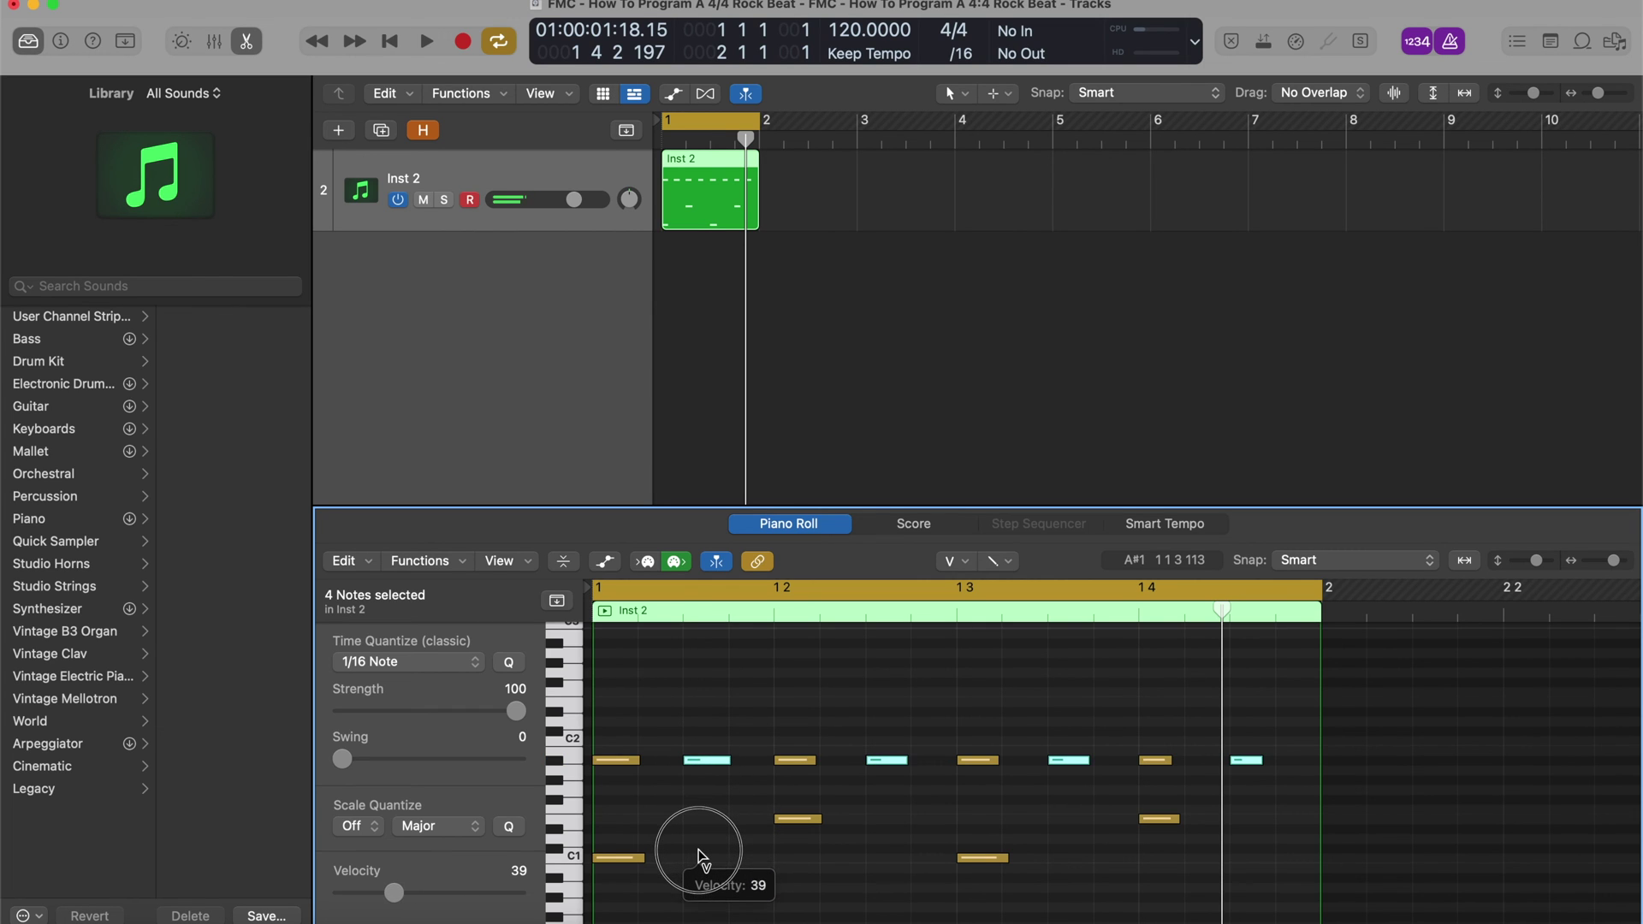
{"action": "left_click_drag", "start_coordinate": [700, 860], "coordinate": [700, 860]}
{"action": "key", "text": "space"}
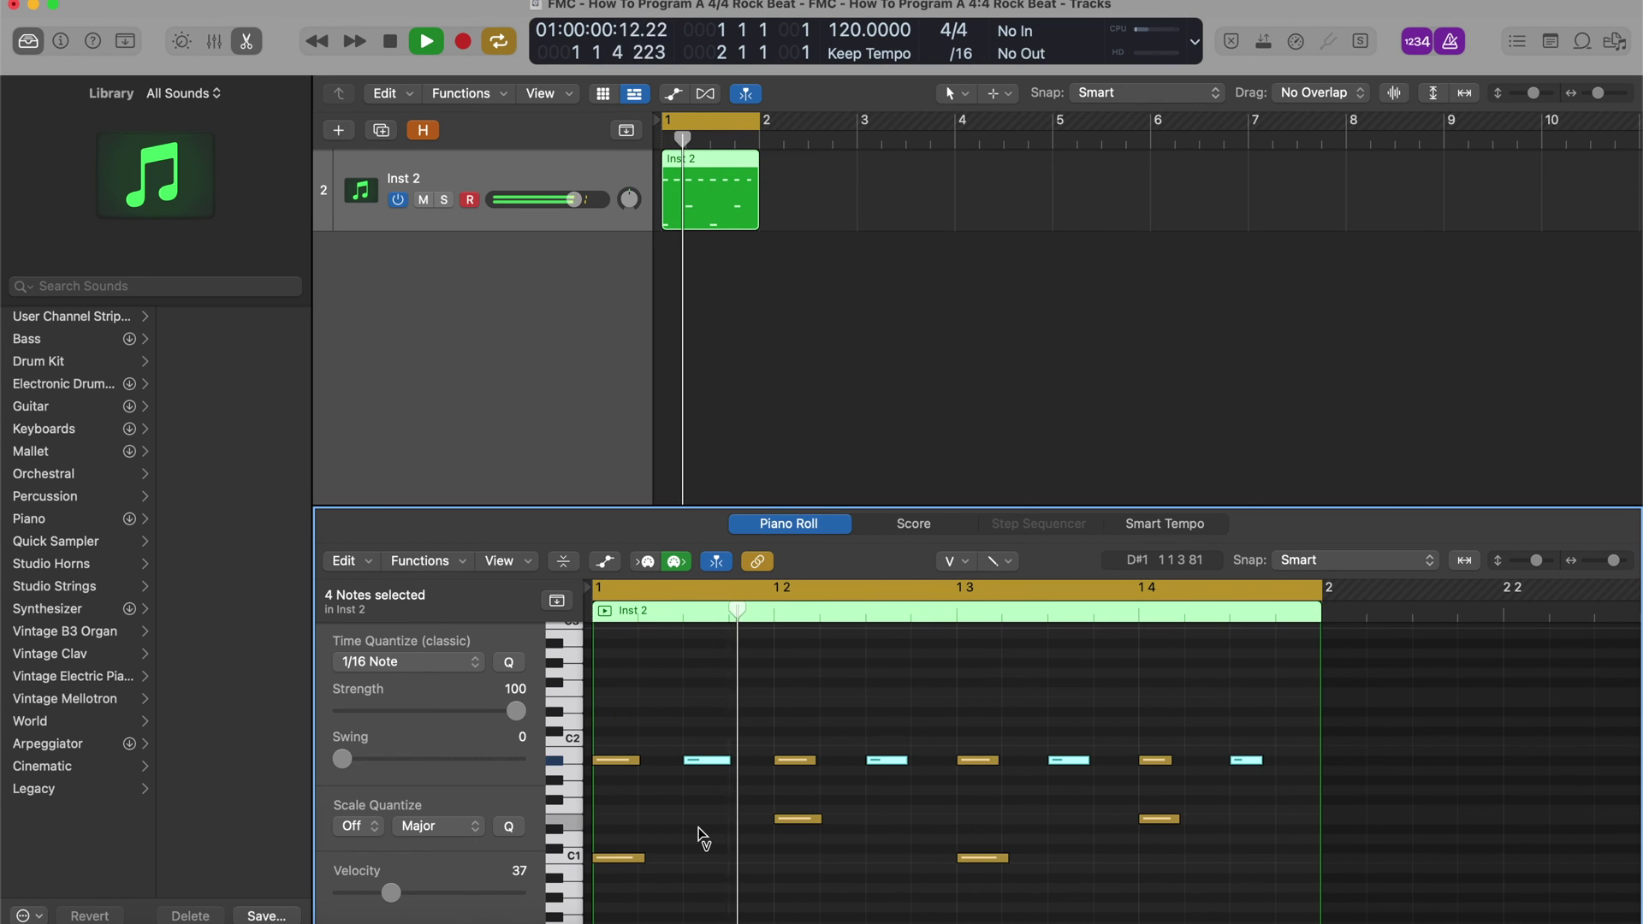
{"action": "key", "text": "space"}
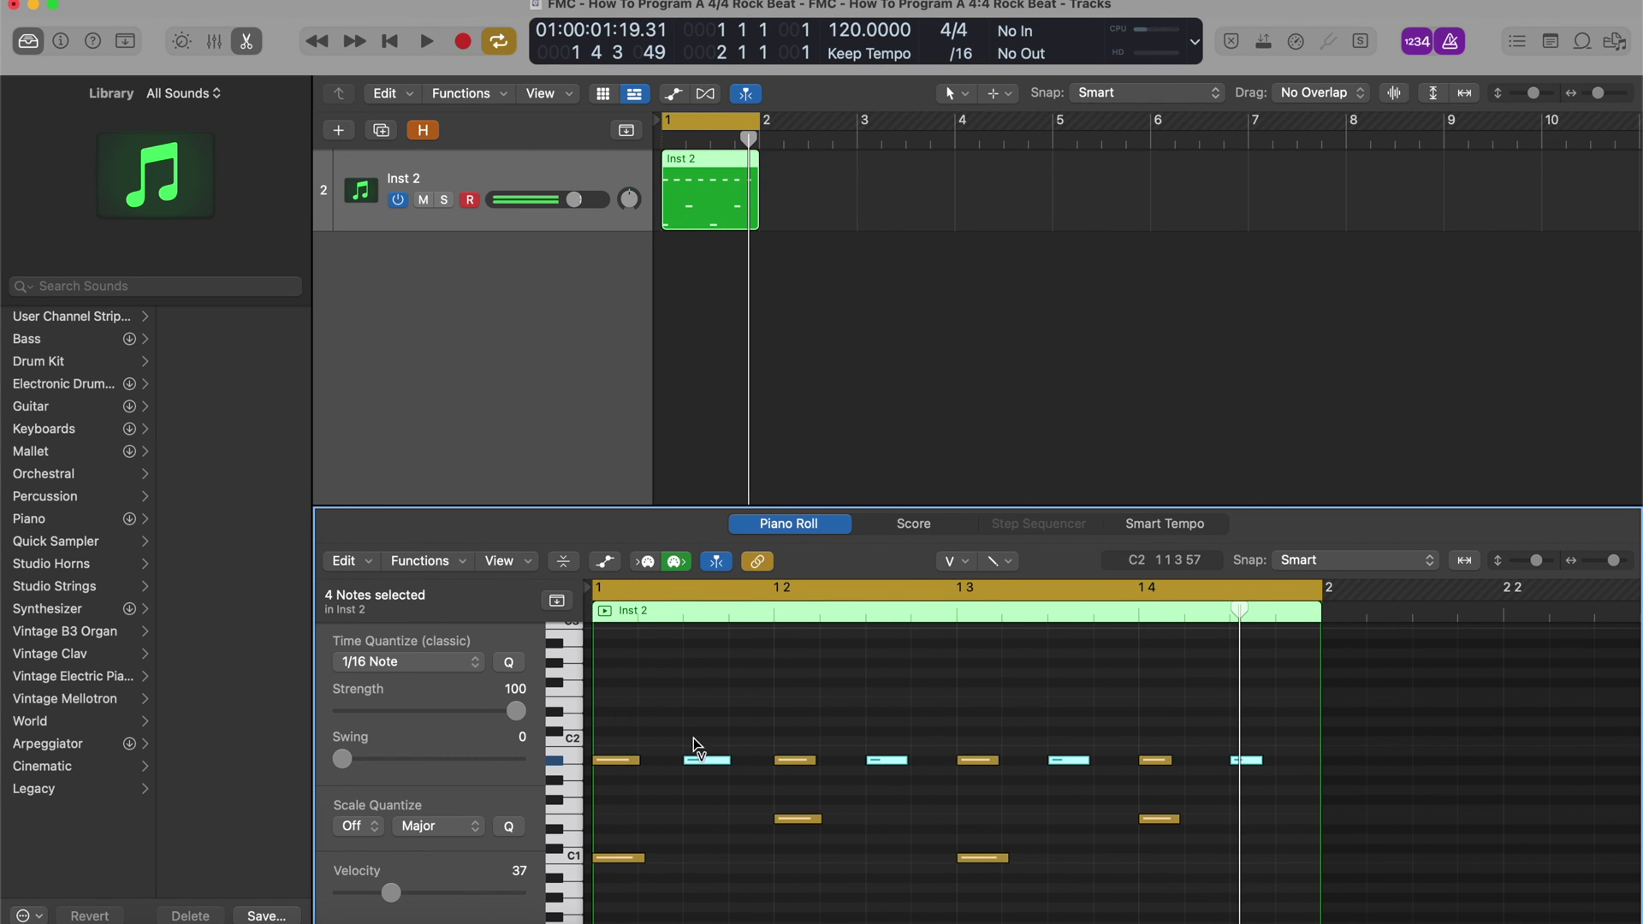
{"action": "left_click_drag", "start_coordinate": [707, 762], "coordinate": [715, 691]}
{"action": "key", "text": "space"}
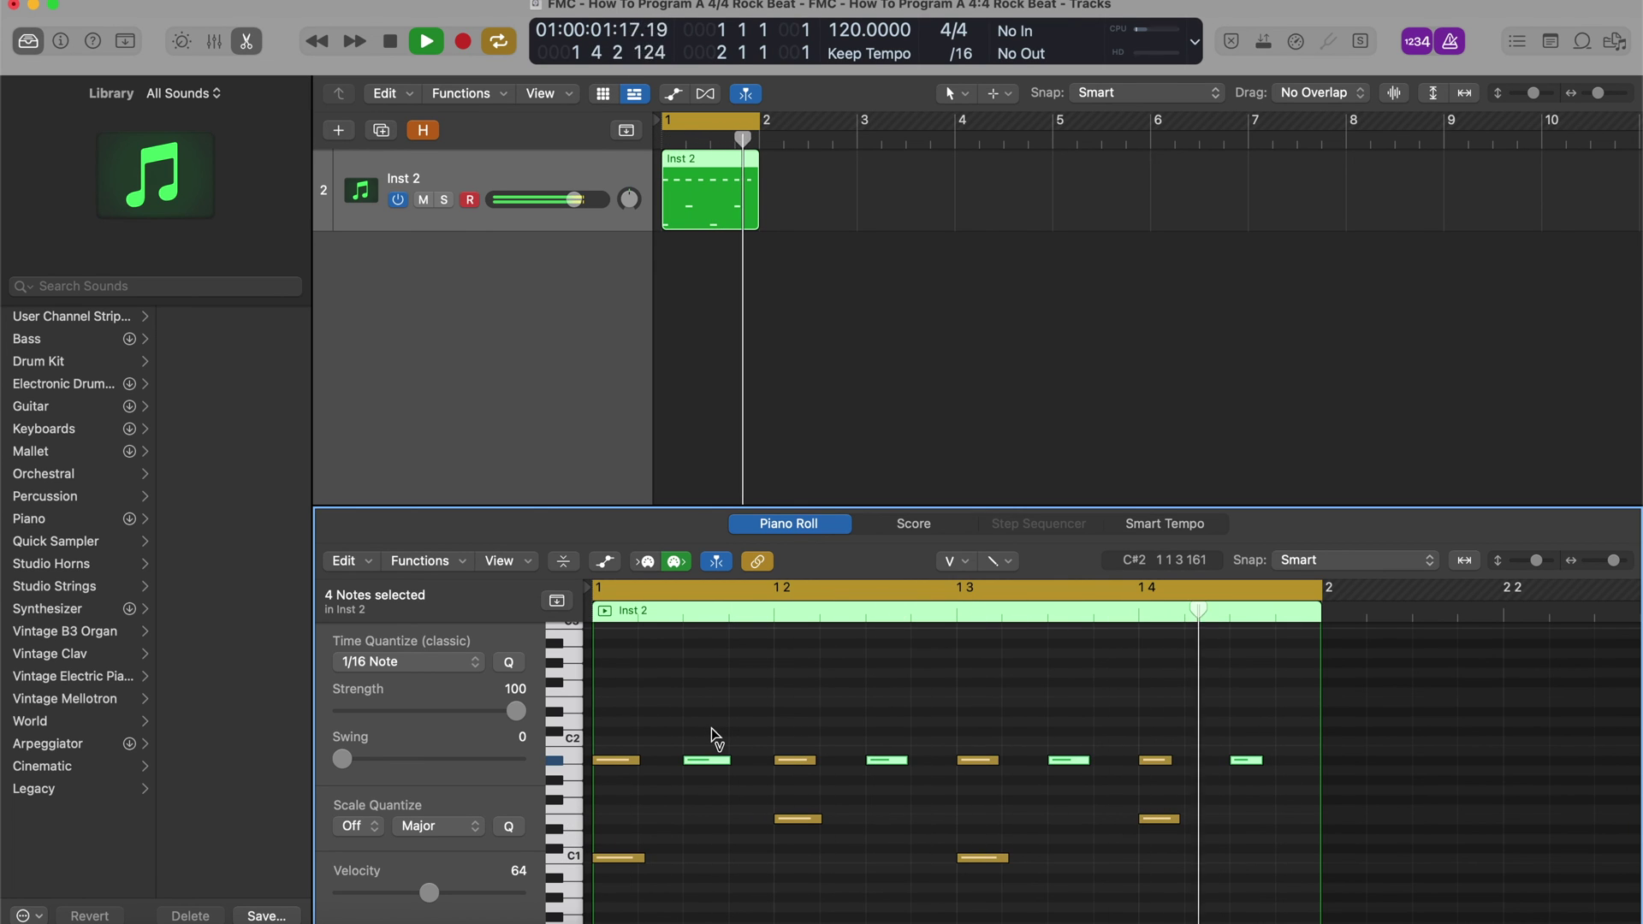
Soften the off-beat hi-hats with varied velocities: 70, 58, and a slightly raised last one.
{"action": "key", "text": "space"}
{"action": "left_click", "coordinate": [711, 736]}
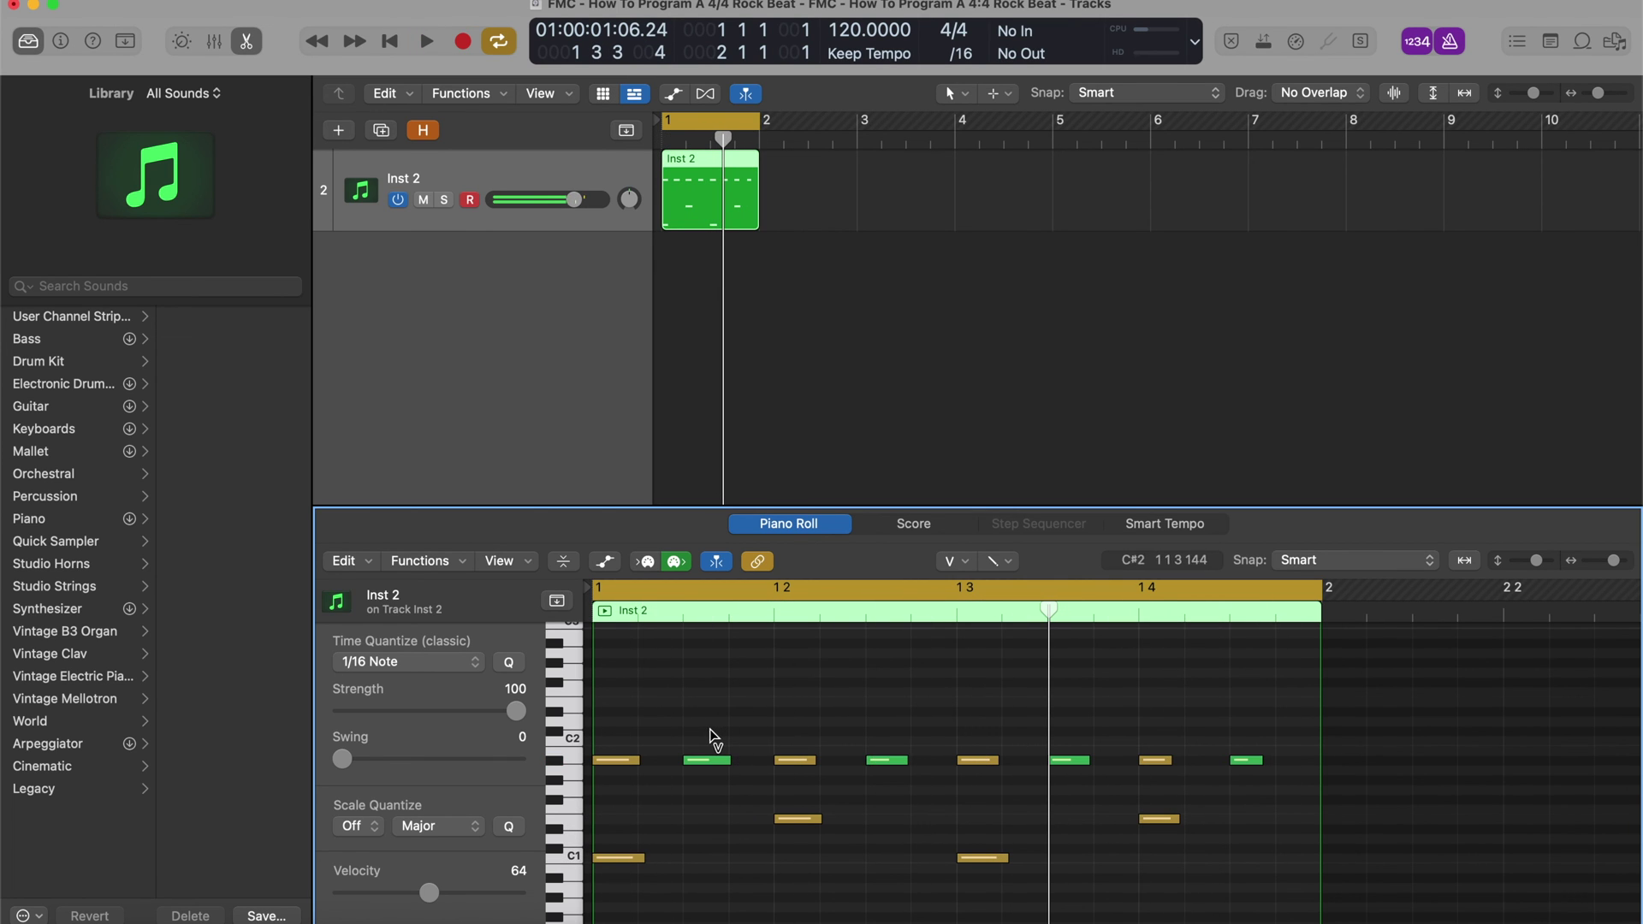
{"action": "left_click", "coordinate": [890, 763]}
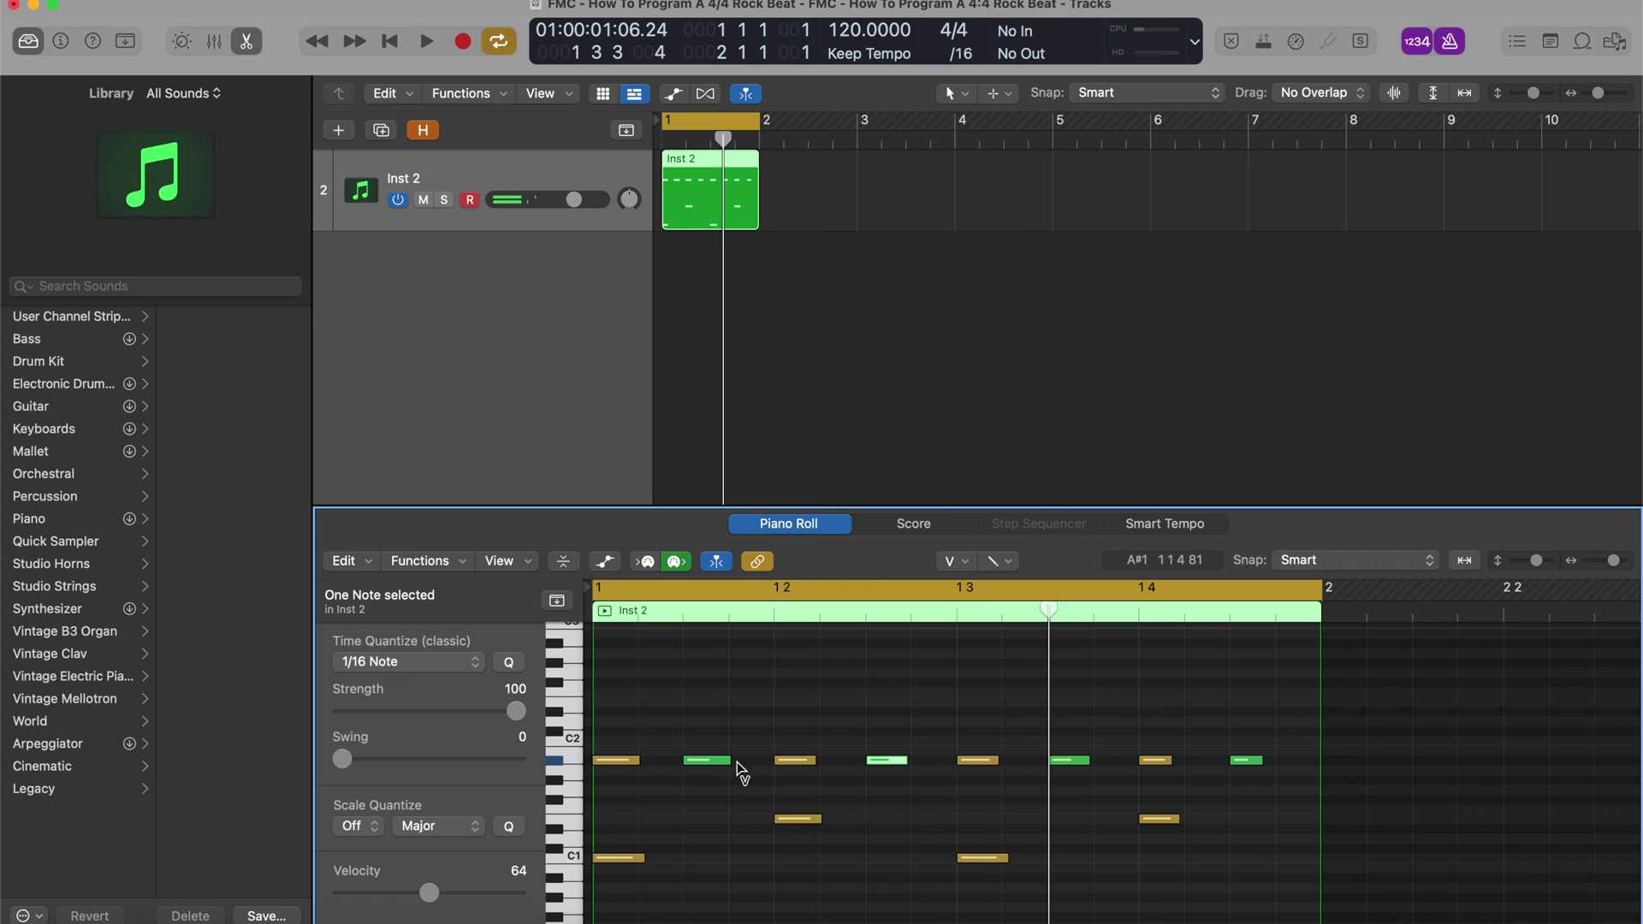
{"action": "left_click", "coordinate": [713, 766]}
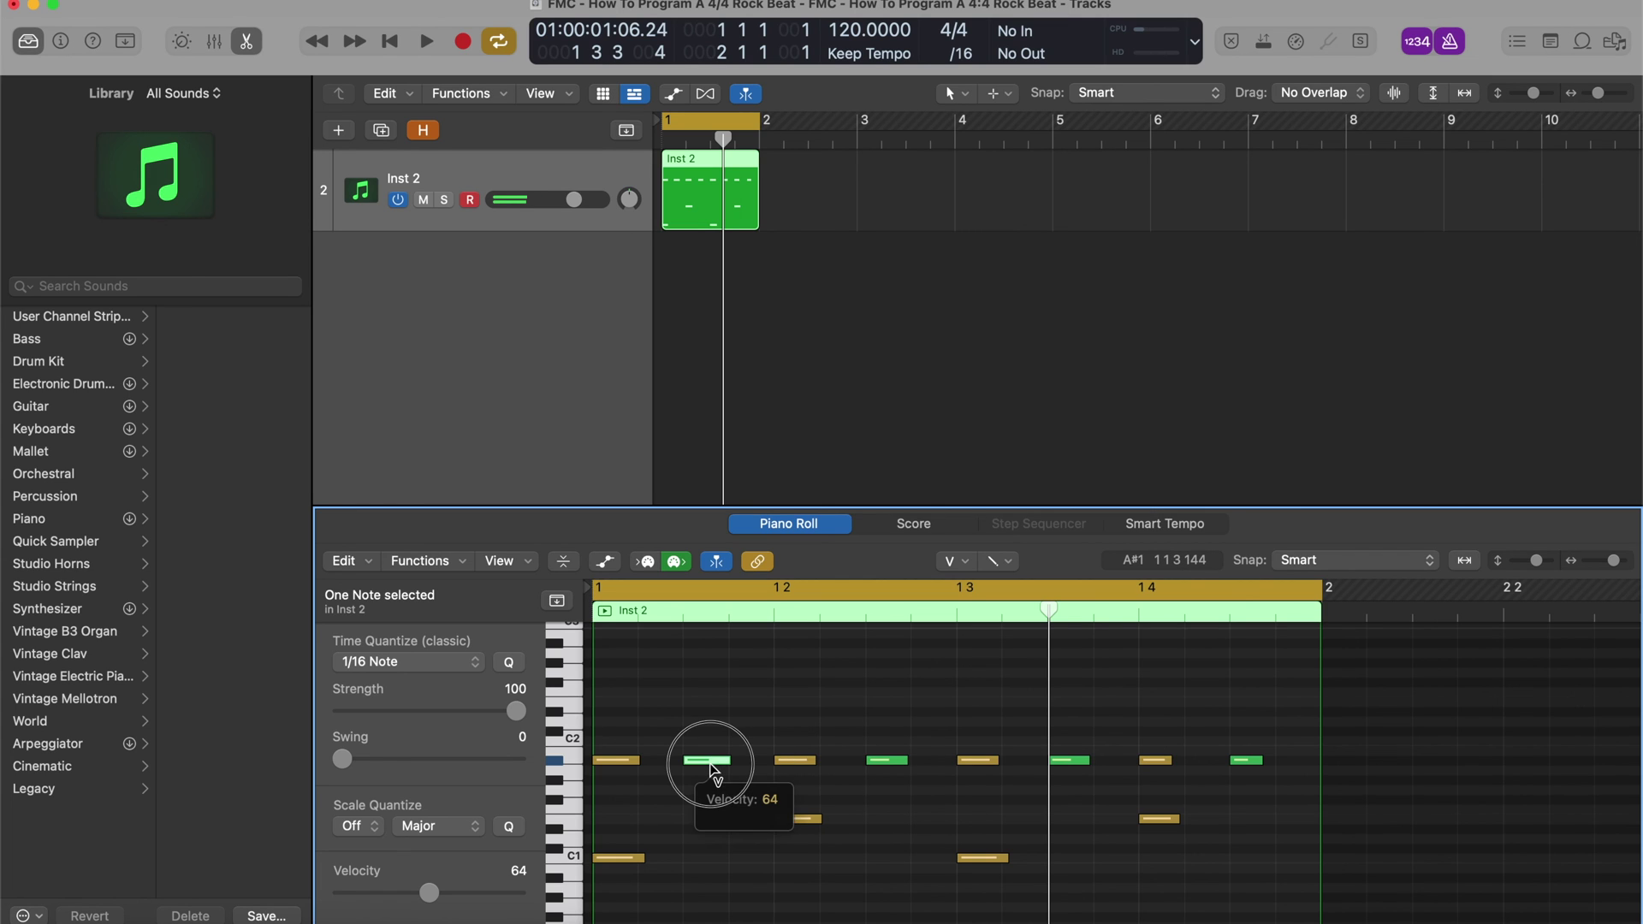
{"action": "left_click", "coordinate": [1076, 760]}
{"action": "left_click_drag", "start_coordinate": [710, 768], "coordinate": [704, 750]}
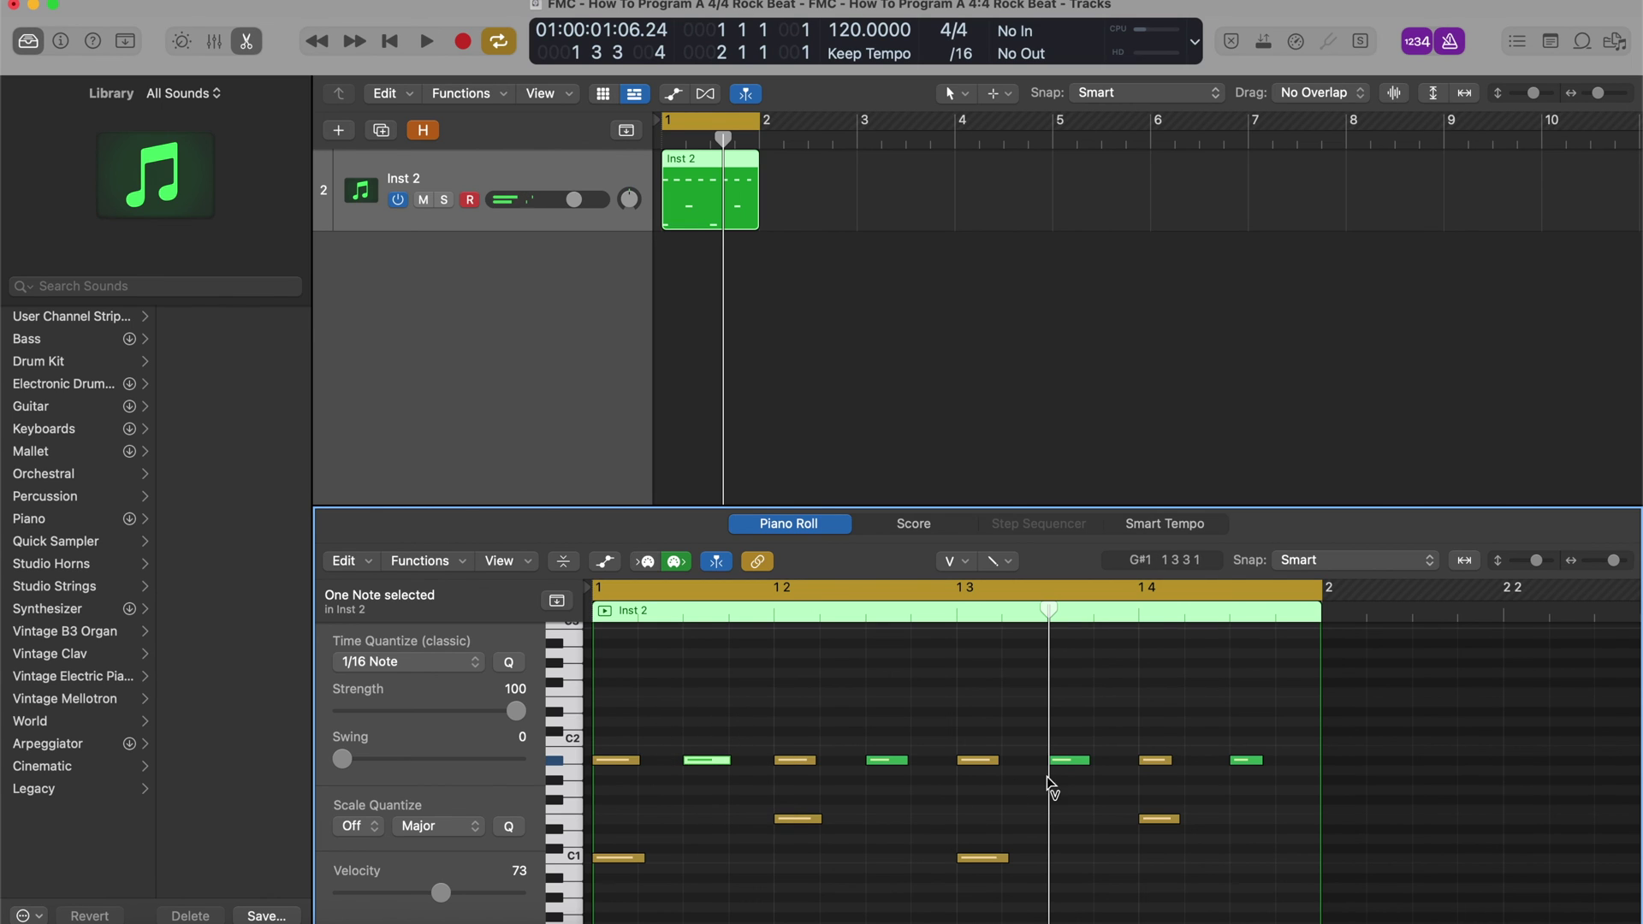
{"action": "left_click", "coordinate": [1076, 759]}
{"action": "left_click_drag", "start_coordinate": [1080, 771], "coordinate": [1081, 779]}
{"action": "left_click", "coordinate": [1248, 761]}
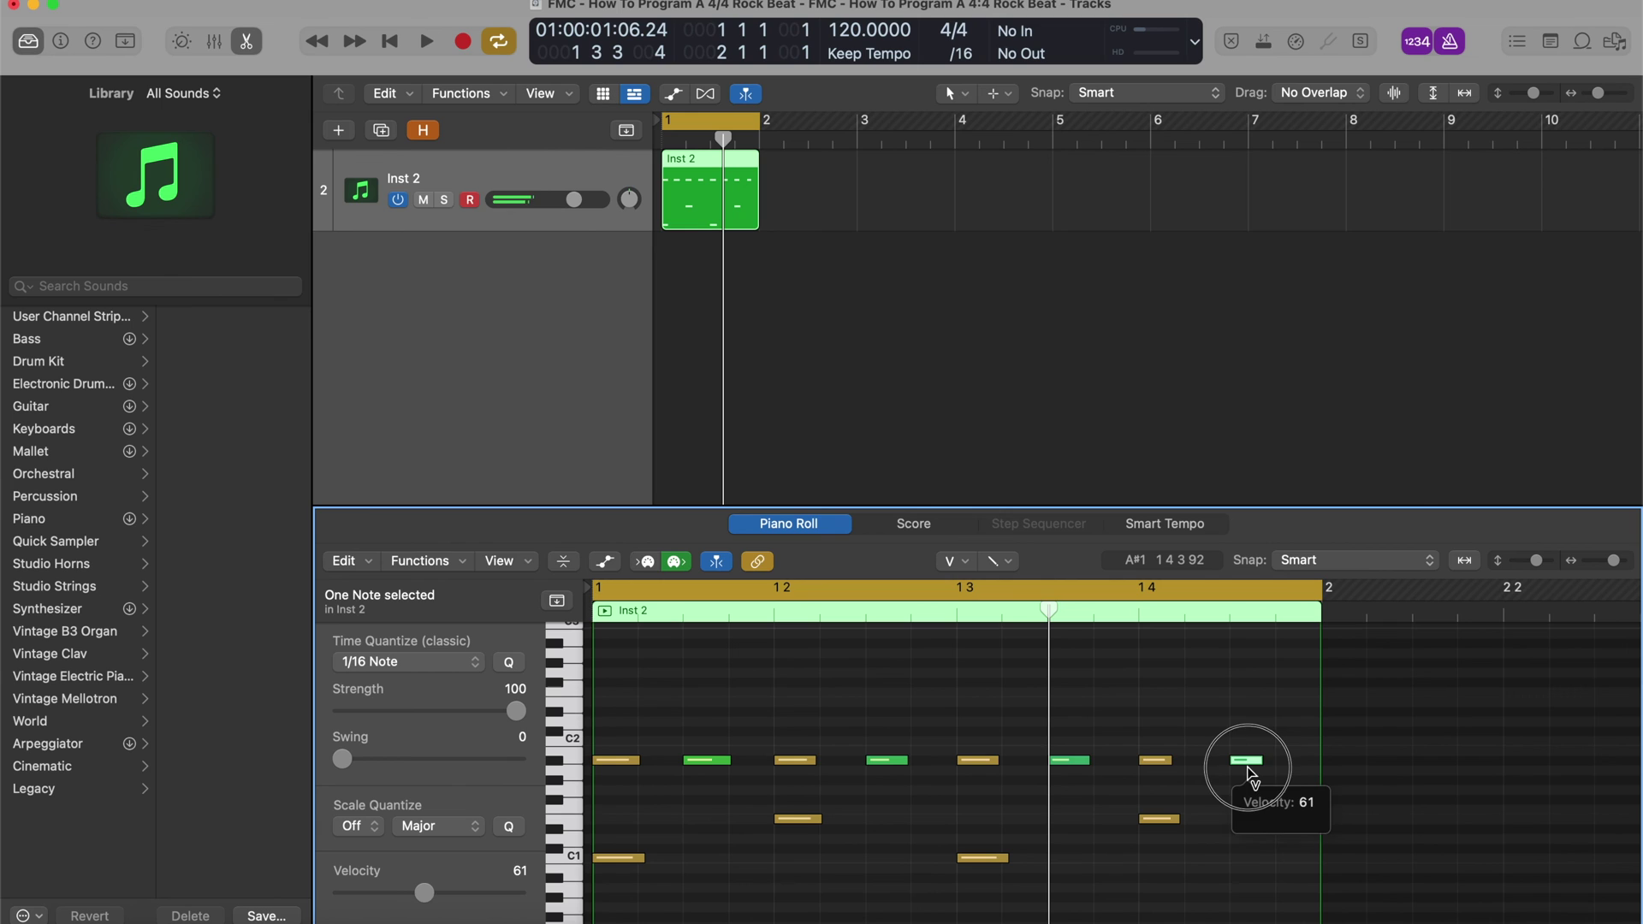
{"action": "left_click_drag", "start_coordinate": [1251, 774], "coordinate": [1255, 747]}
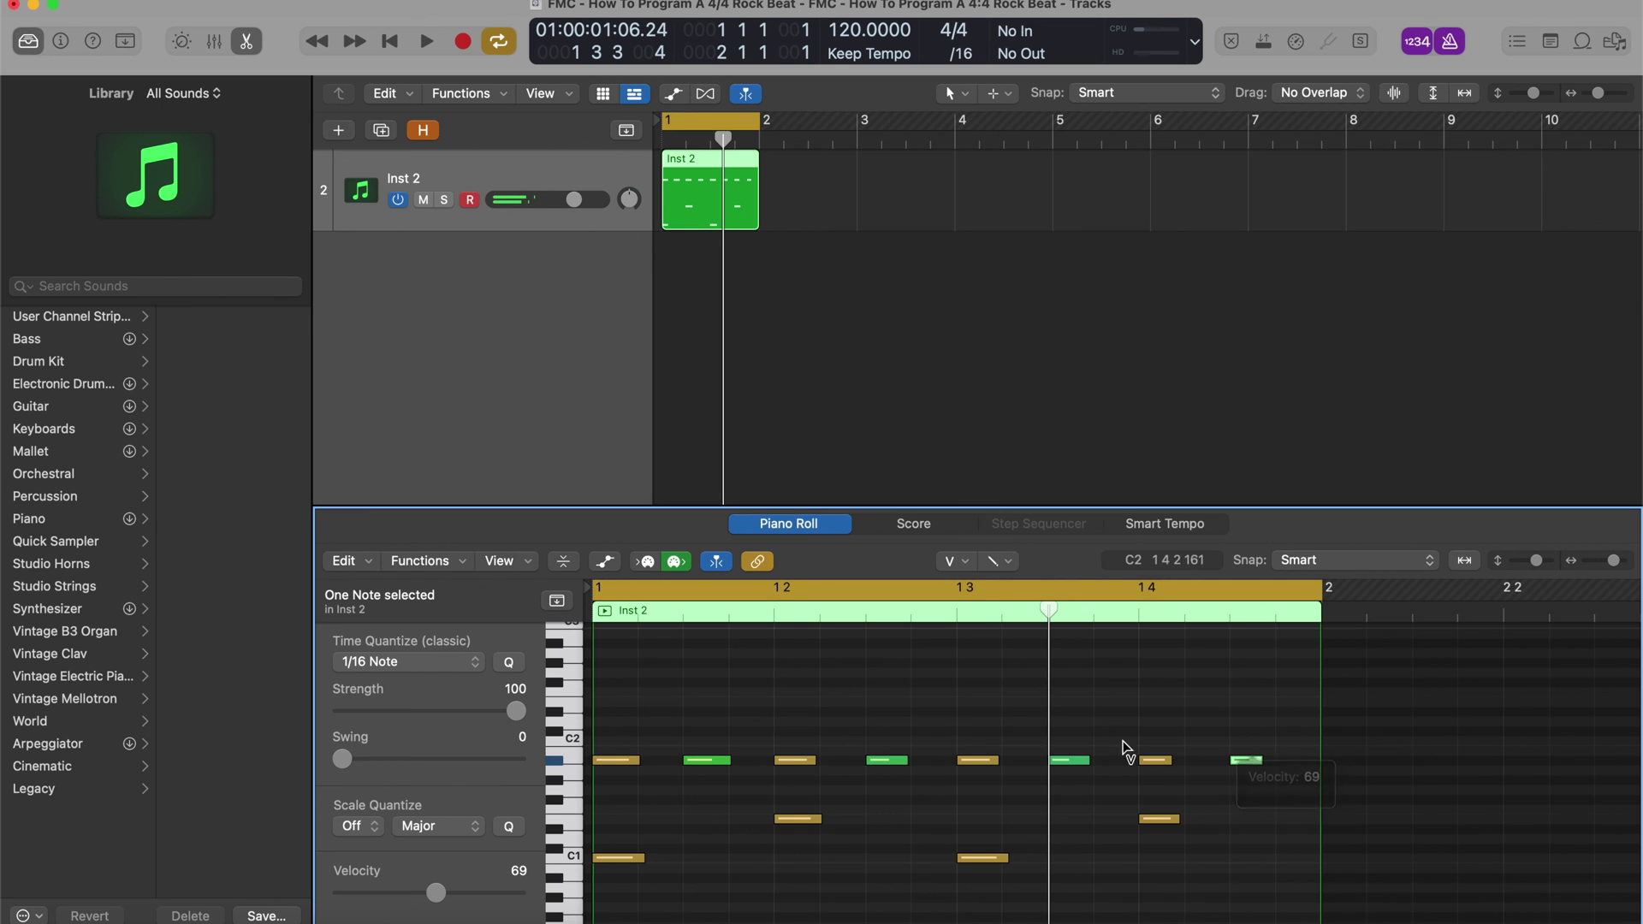
Accent the beat 1–4 hi-hats at roughly 91–103 velocity and play the bar back.
{"action": "left_click_drag", "start_coordinate": [611, 765], "coordinate": [618, 751]}
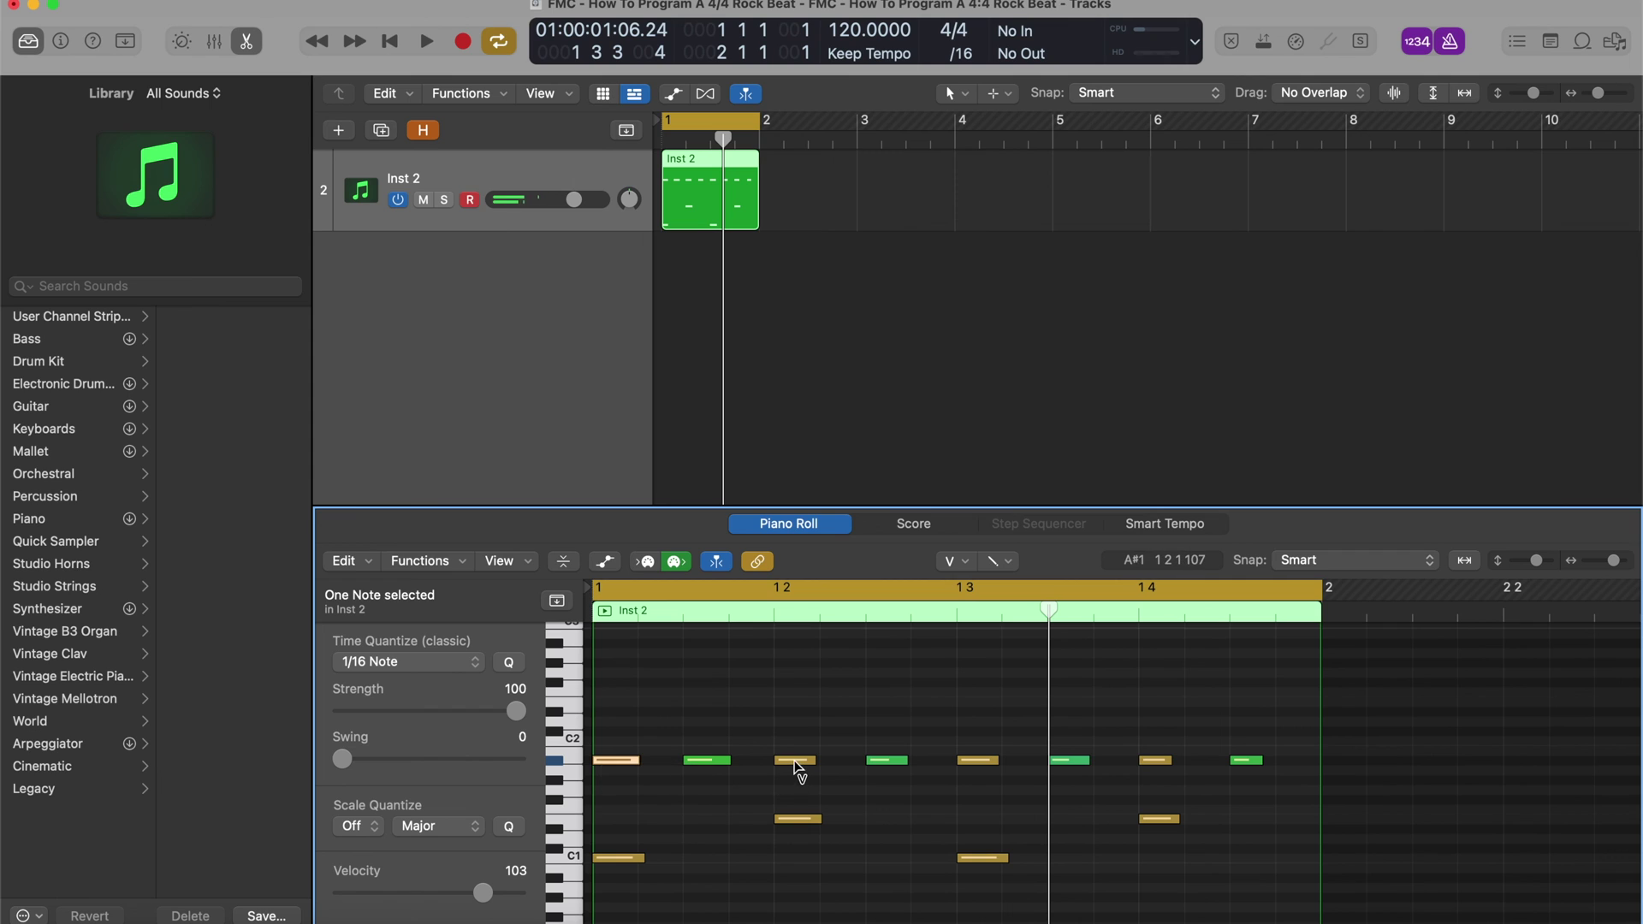
{"action": "left_click_drag", "start_coordinate": [796, 767], "coordinate": [800, 779]}
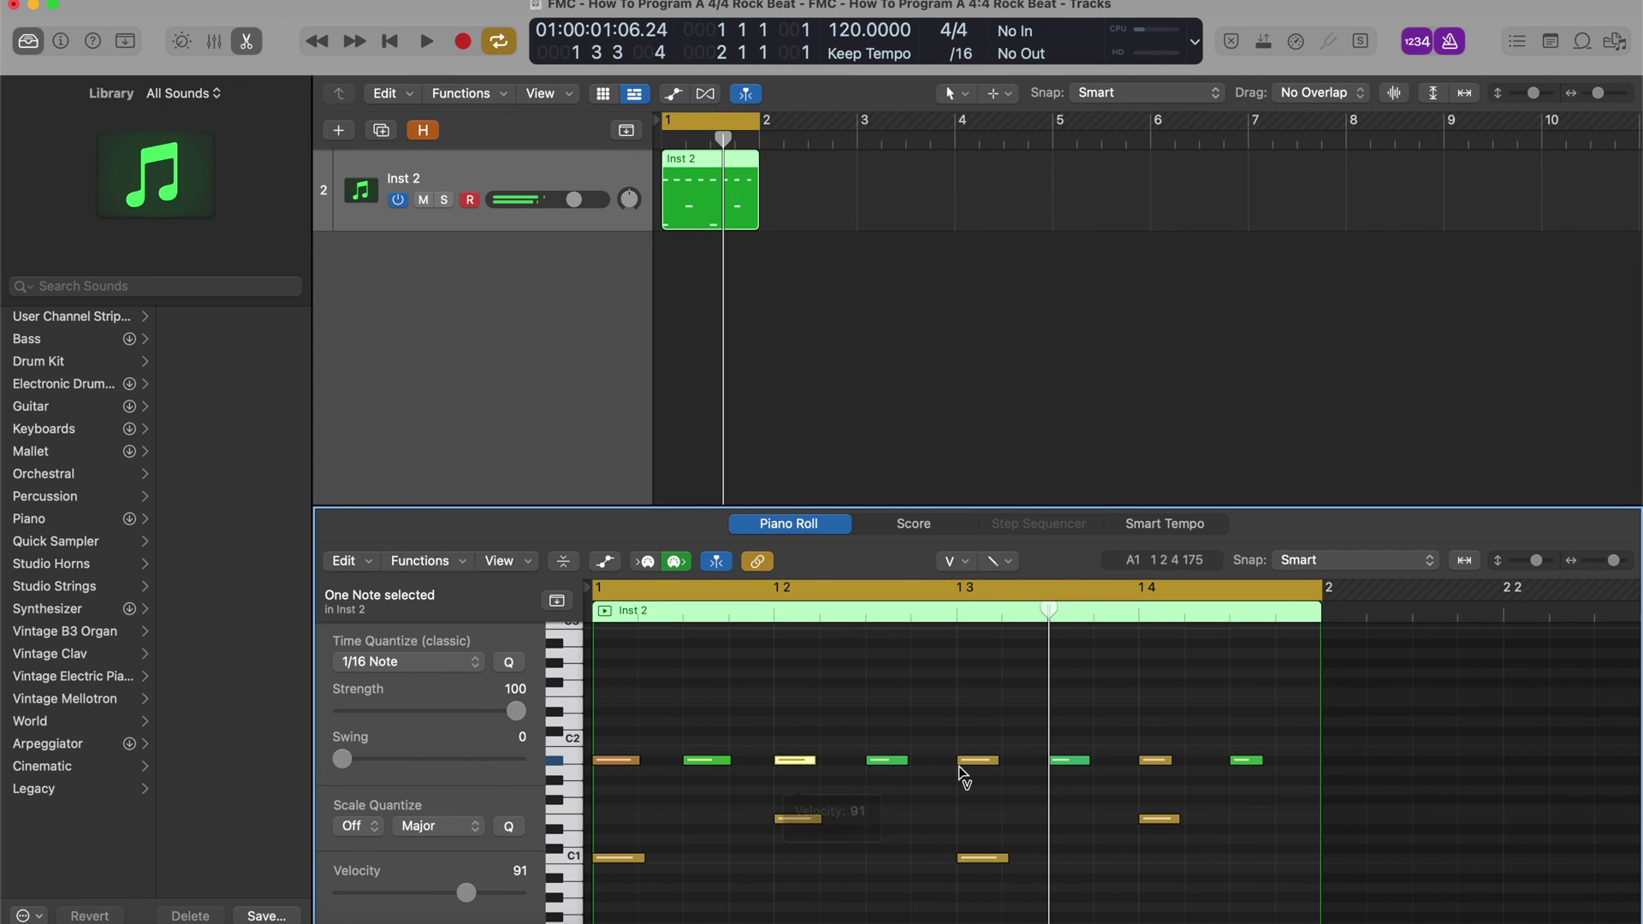
{"action": "left_click_drag", "start_coordinate": [977, 762], "coordinate": [981, 749]}
{"action": "left_click_drag", "start_coordinate": [1154, 762], "coordinate": [1156, 779]}
{"action": "key", "text": "space"}
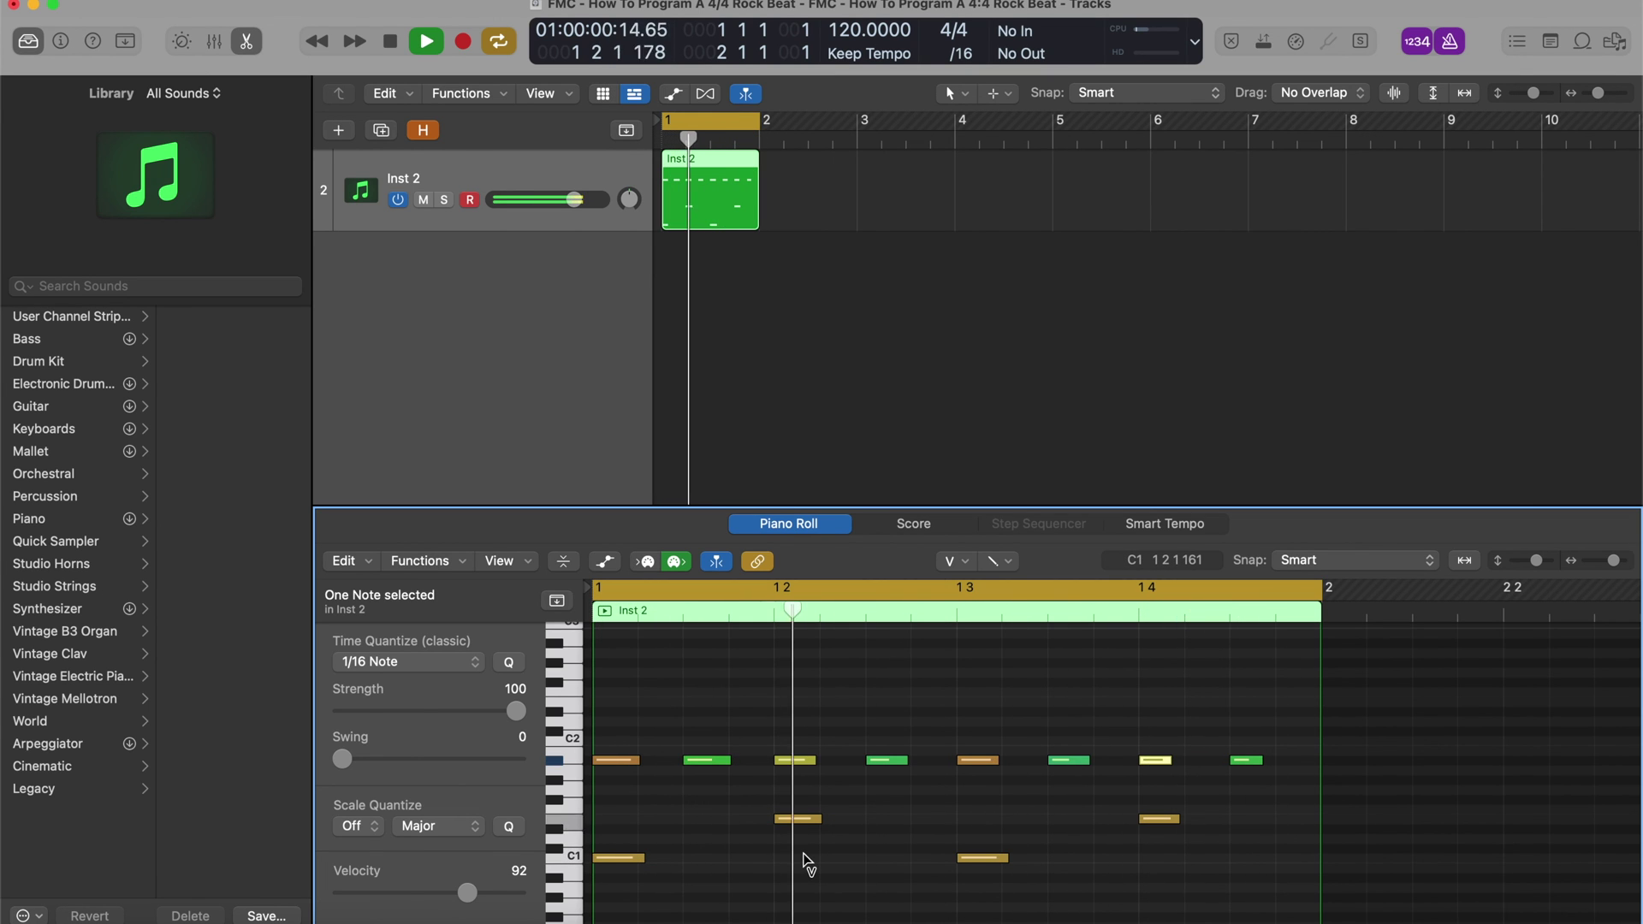
{"action": "key", "text": "space"}
Play the four Inst 2 regions from bar 1 and switch off Cycle mode.
{"action": "scroll", "coordinate": [800, 864], "scroll_direction": "down", "scroll_amount": 3}
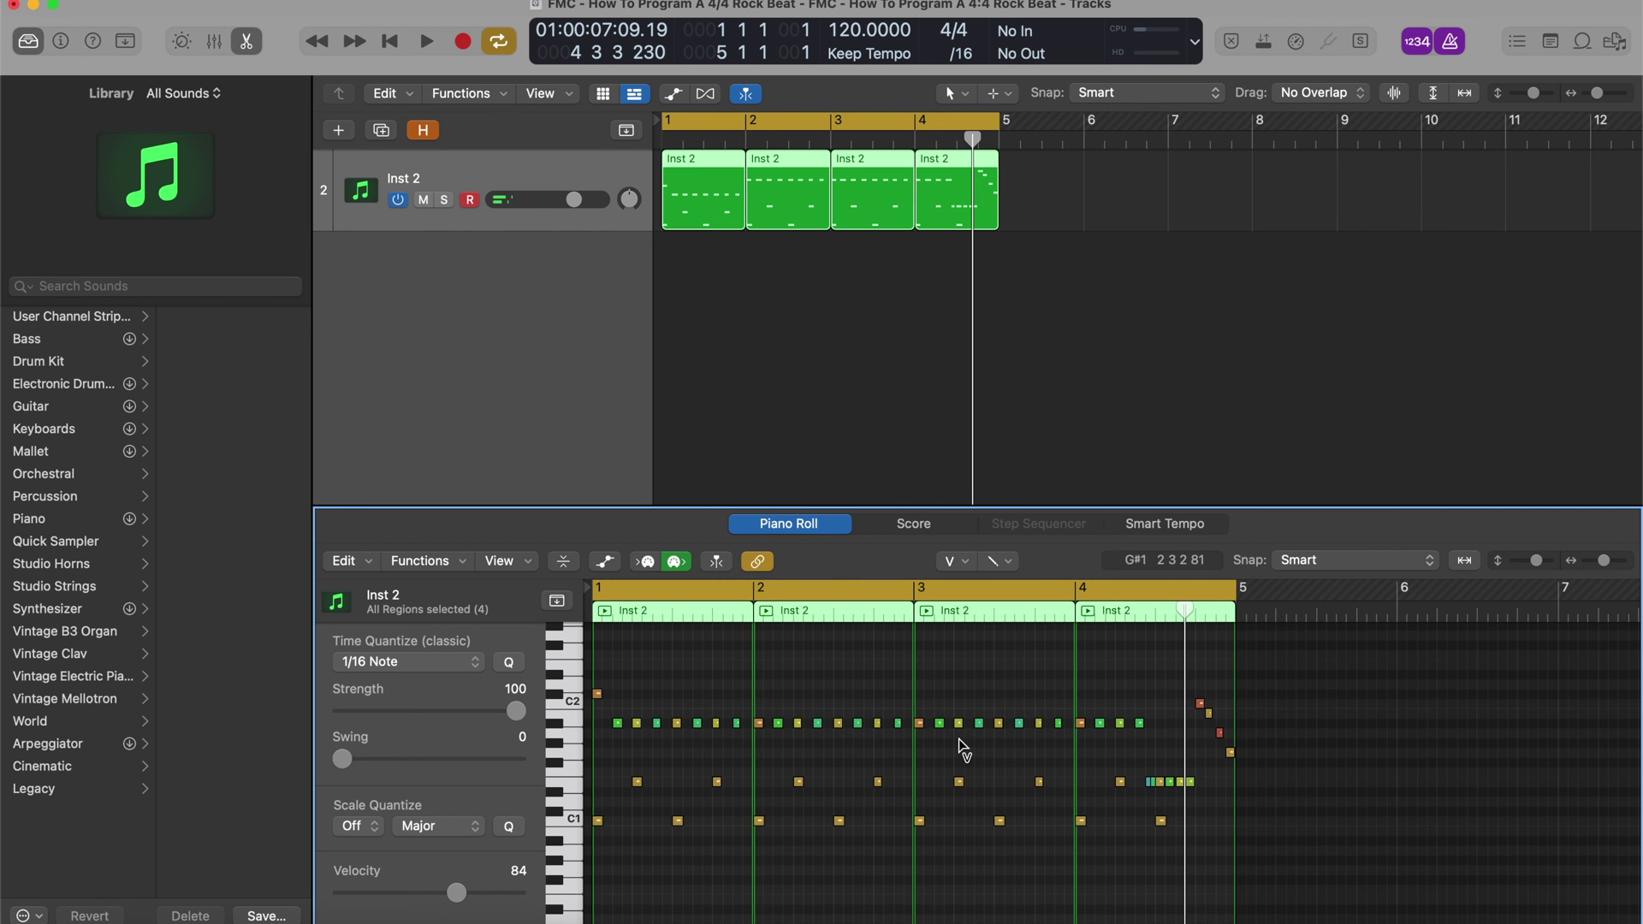
{"action": "key", "text": "space"}
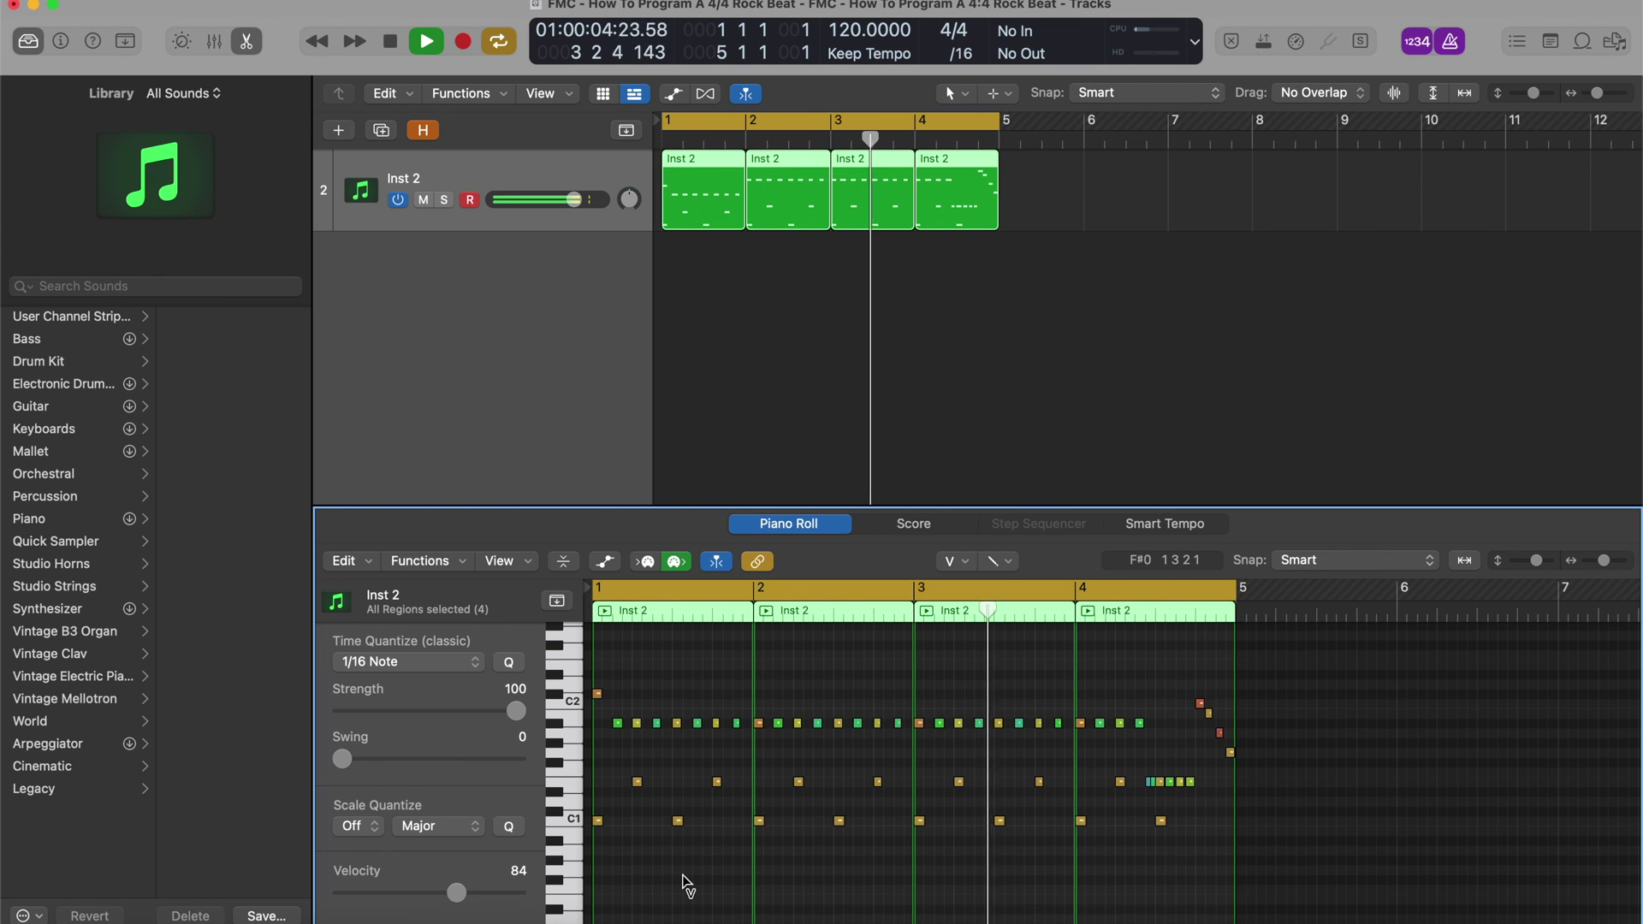
{"action": "key", "text": "c"}
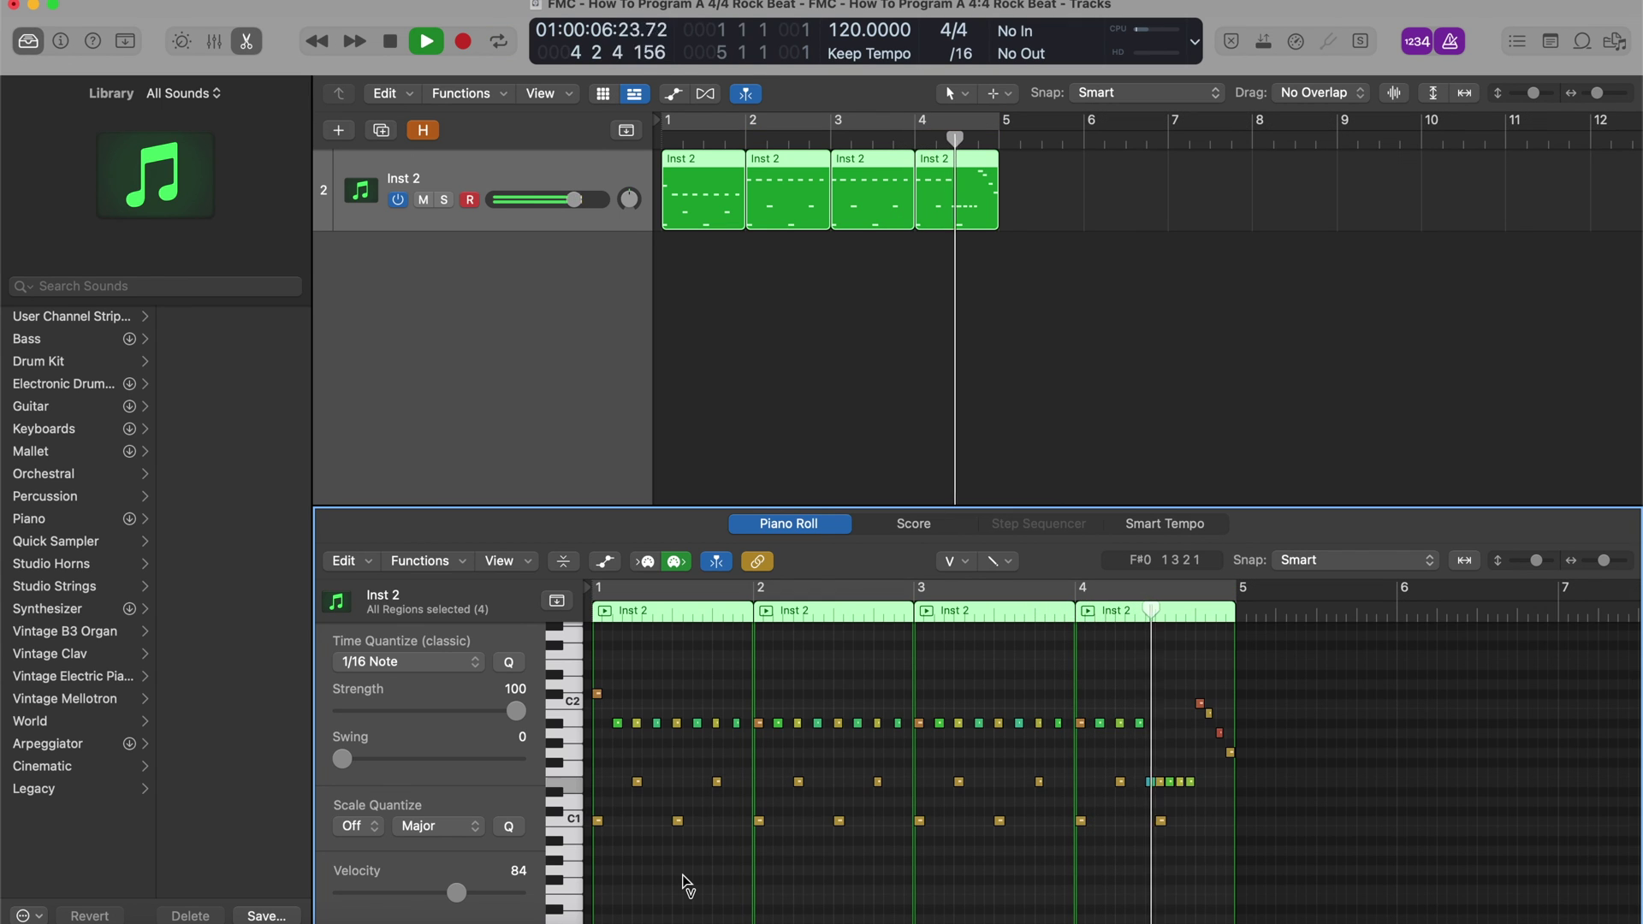